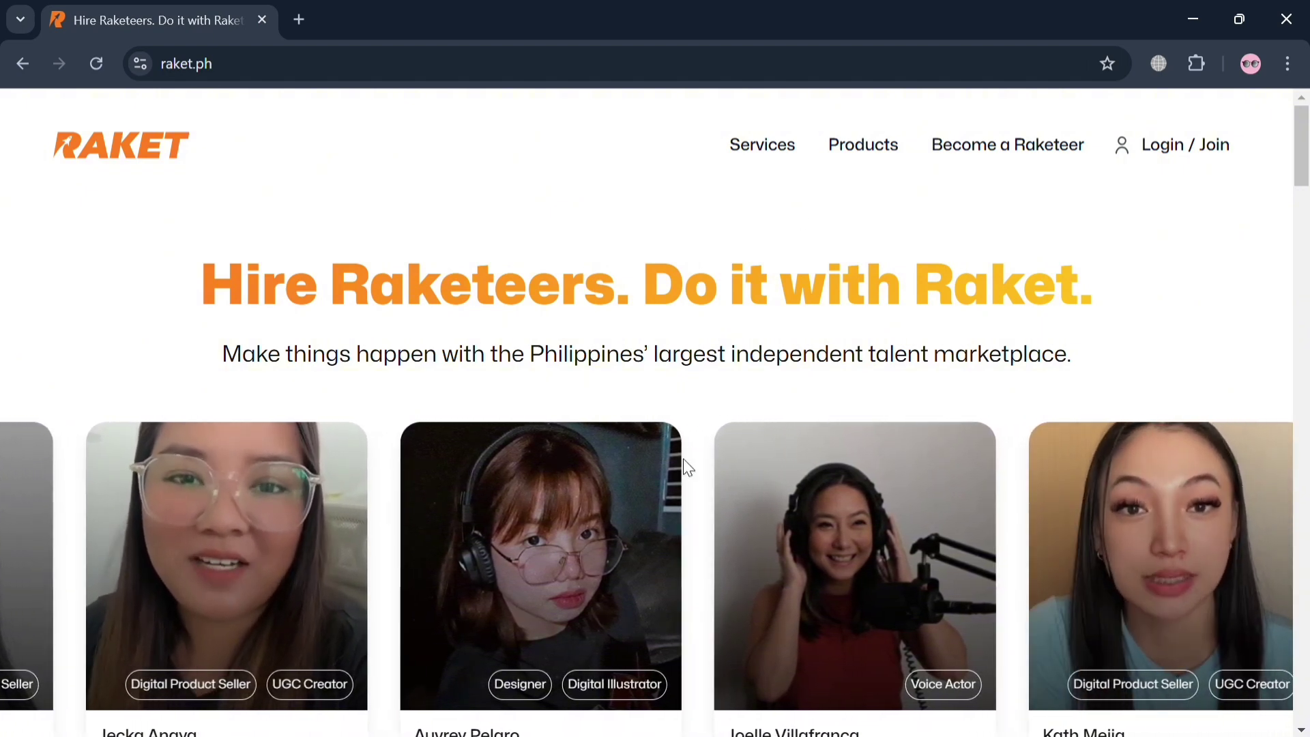
# Step: Scroll through the Raket.PH landing page to look over its content
pyautogui.moveTo(828, 545)
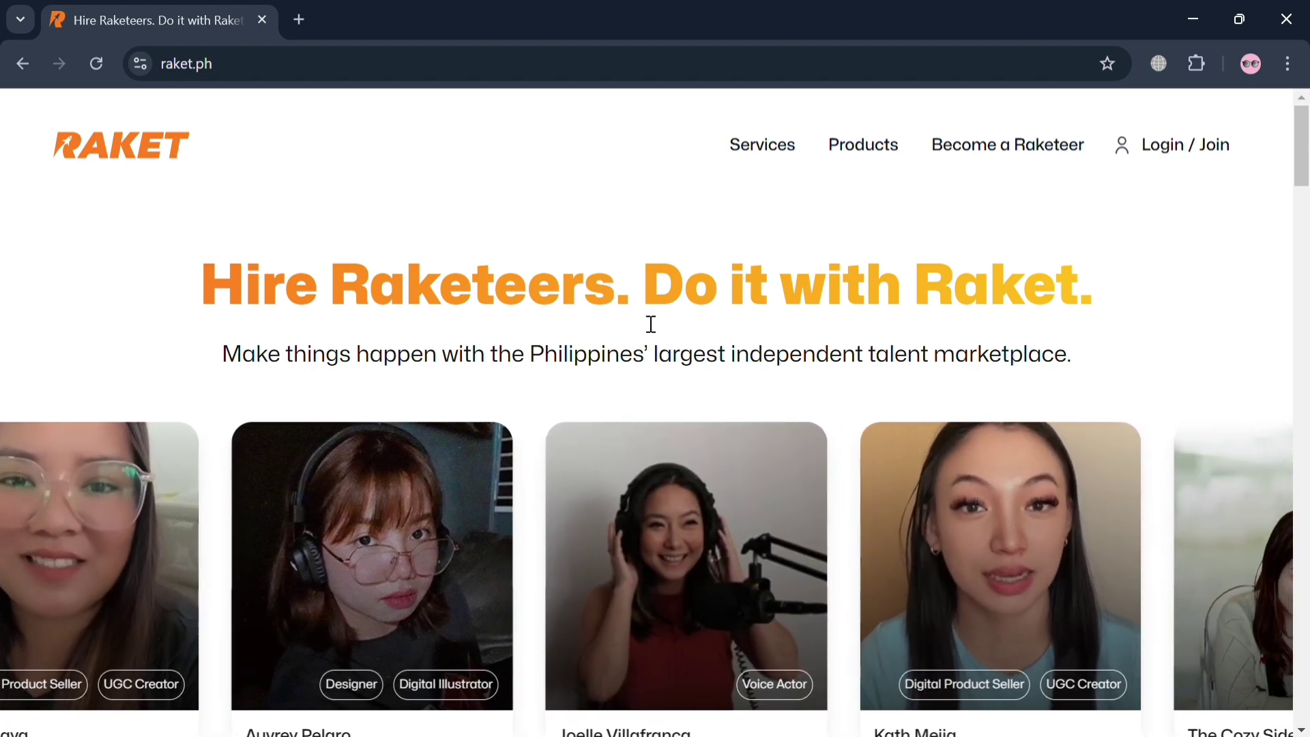
pyautogui.scroll(-1, 651, 325)
pyautogui.scroll(1, 651, 325)
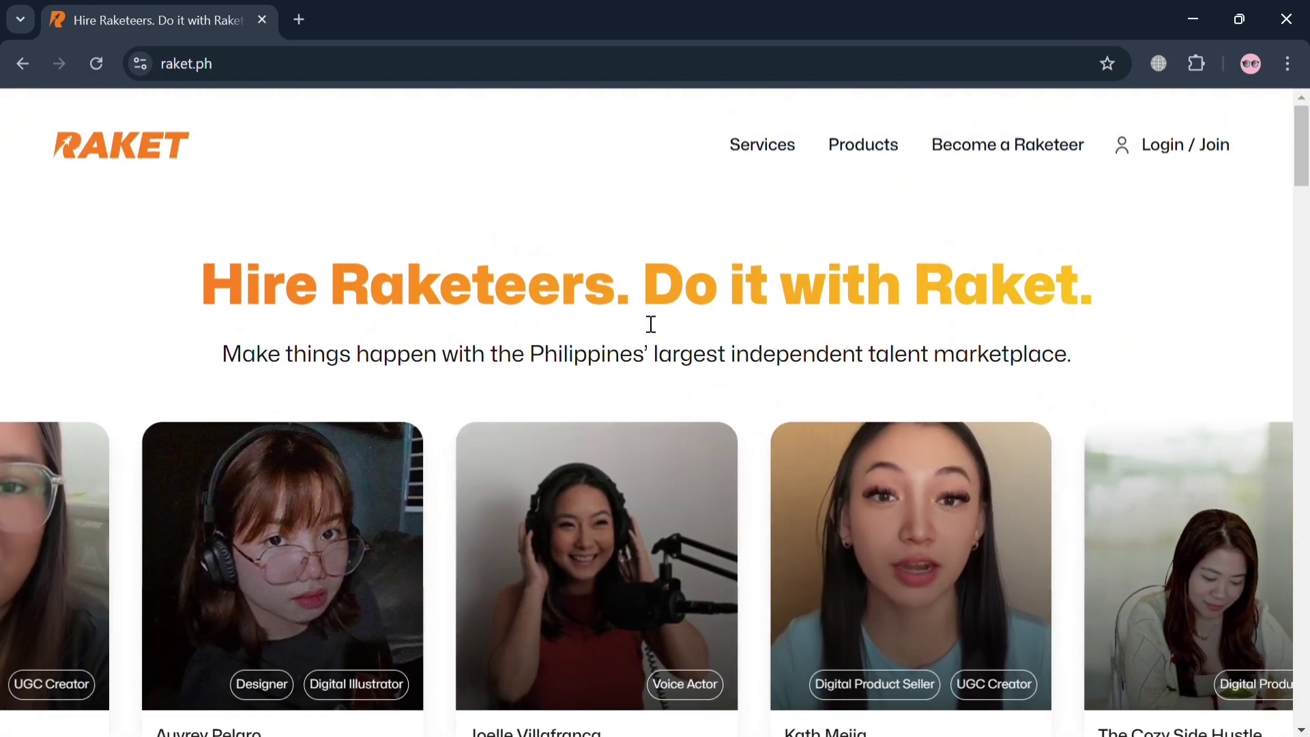
pyautogui.scroll(-6, 645, 319)
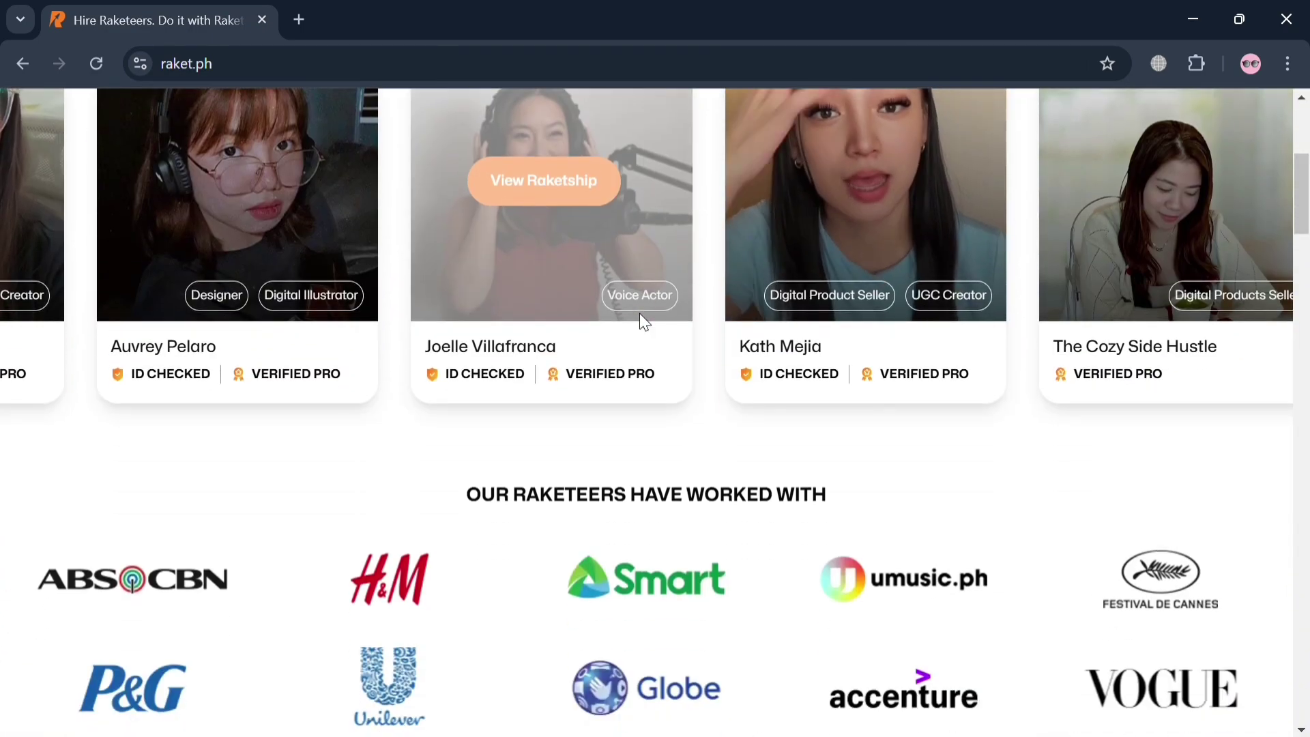
pyautogui.scroll(-5, 642, 315)
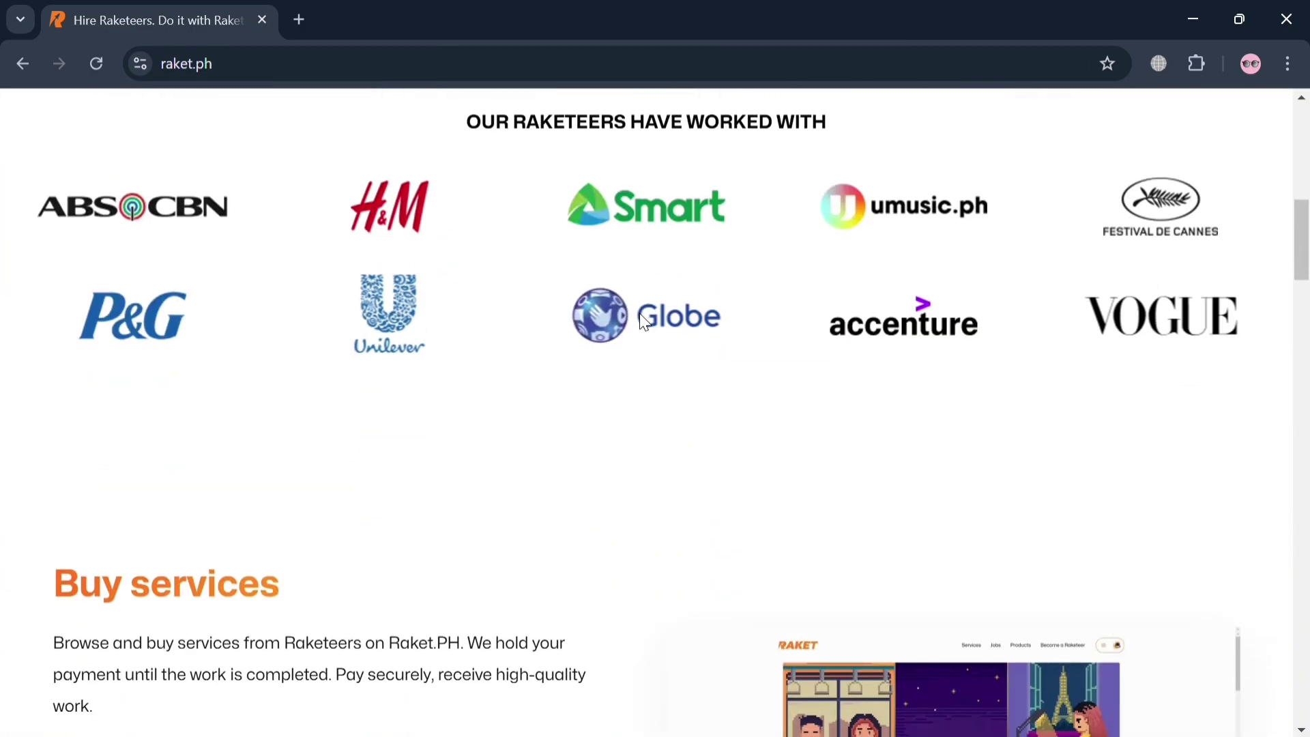
pyautogui.scroll(-6, 644, 320)
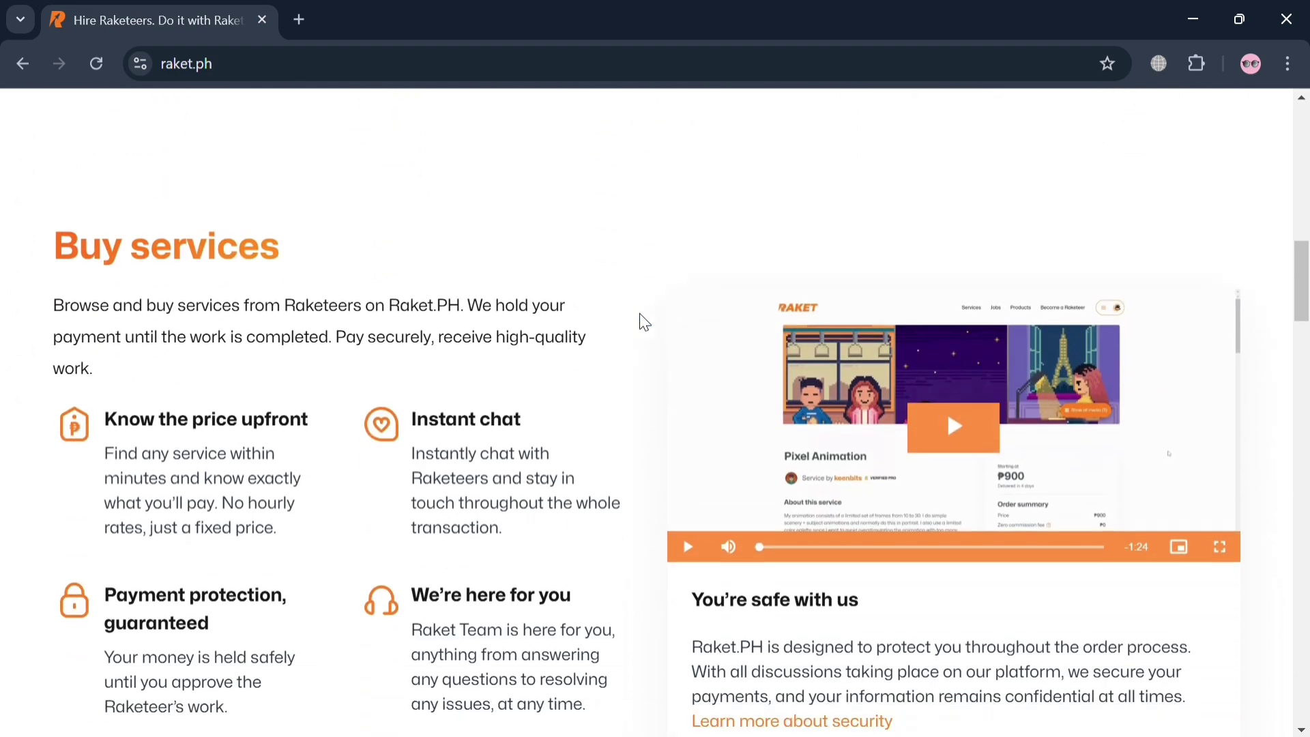
pyautogui.scroll(-2, 644, 320)
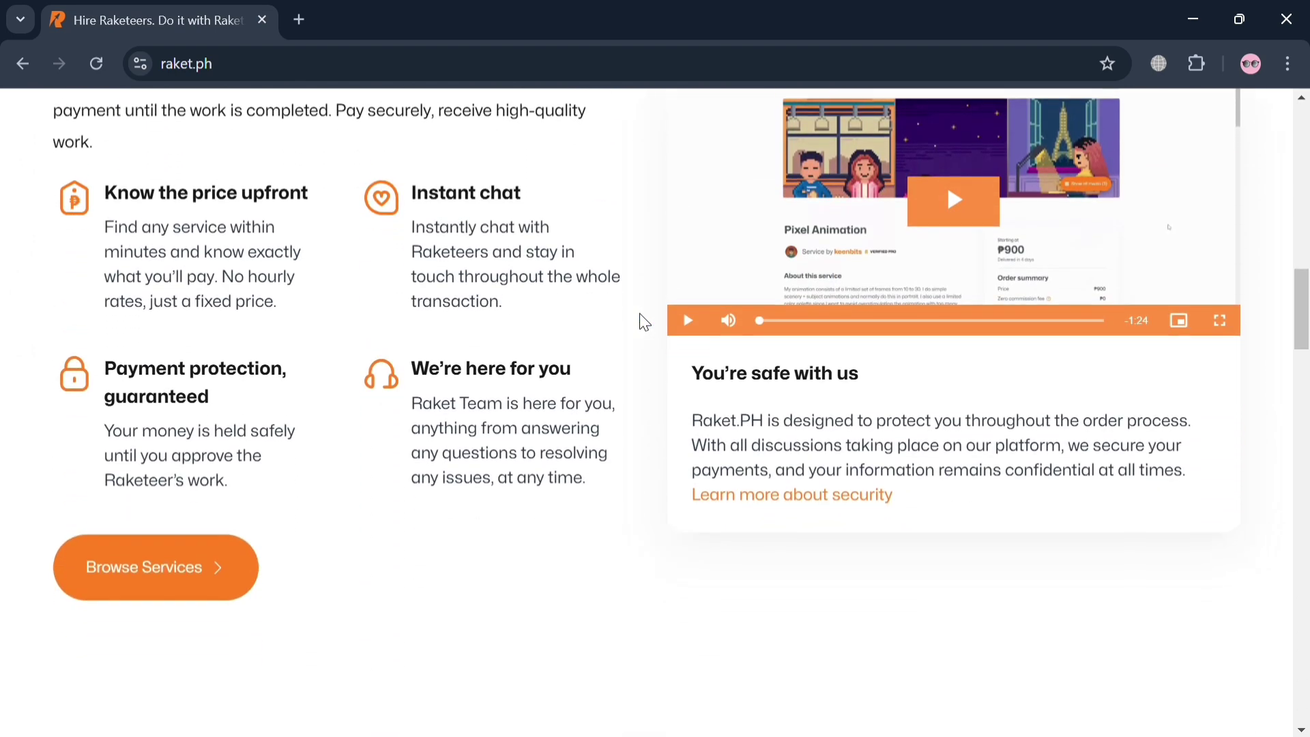
pyautogui.scroll(-9, 640, 314)
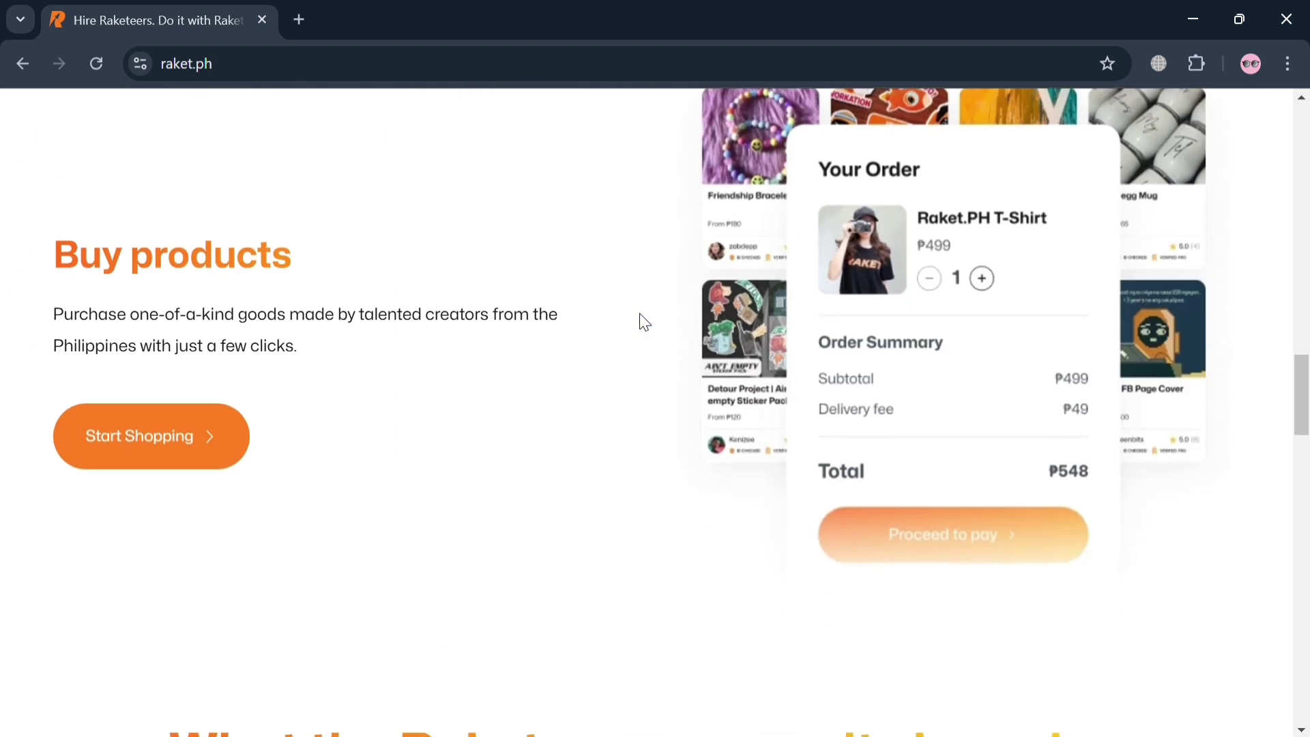
pyautogui.scroll(-3, 639, 314)
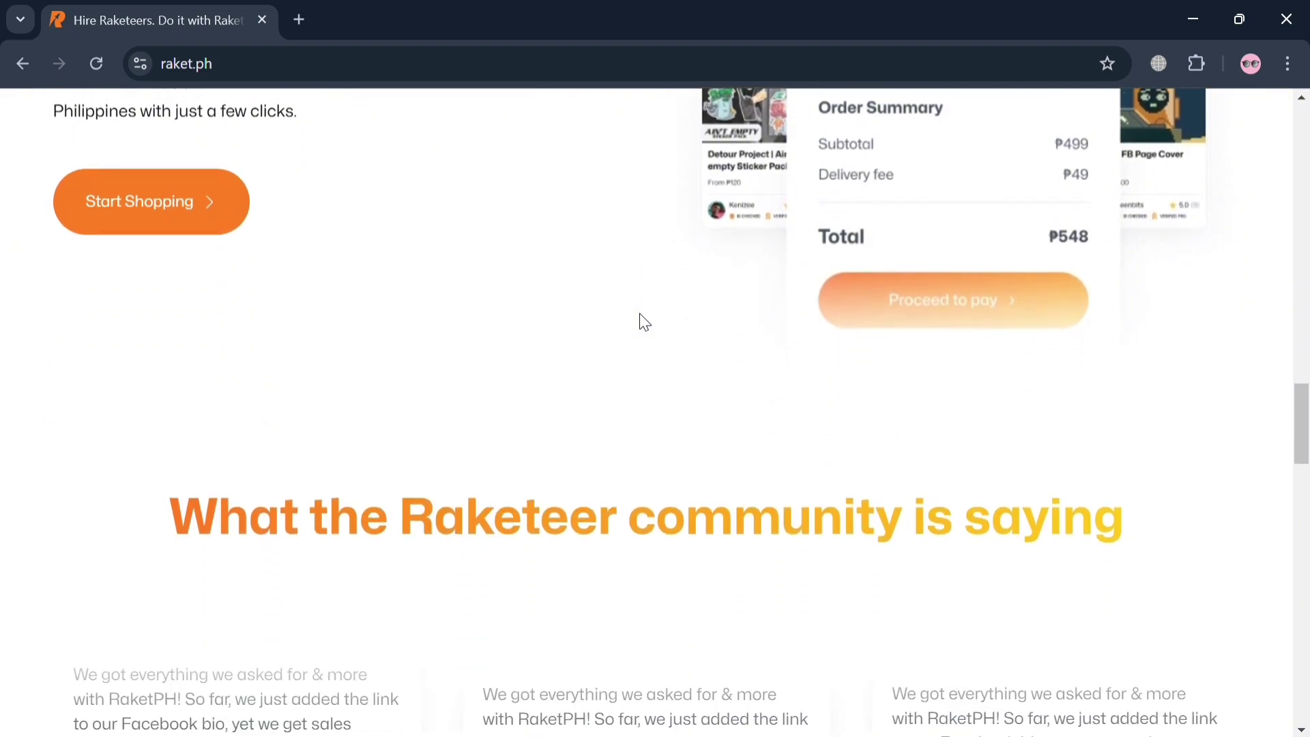
pyautogui.scroll(-6, 644, 322)
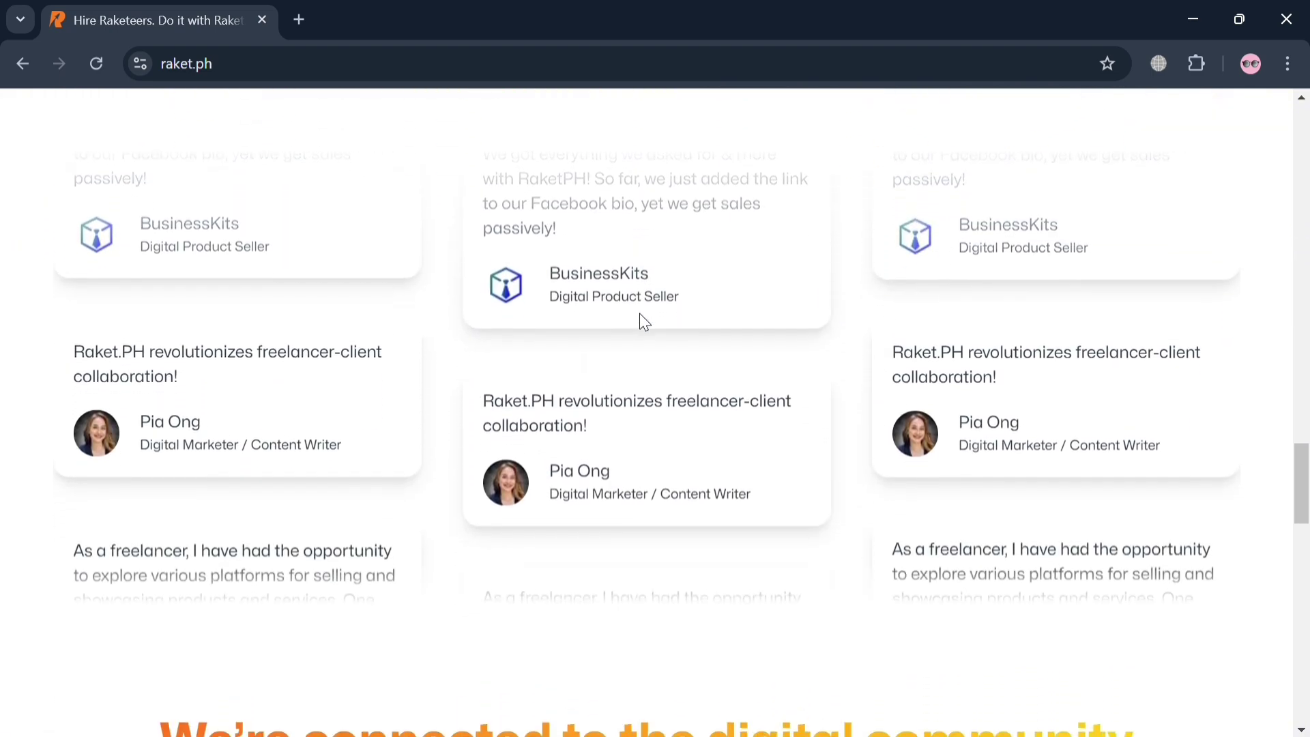
pyautogui.scroll(-2, 640, 313)
pyautogui.scroll(-2, 640, 313)
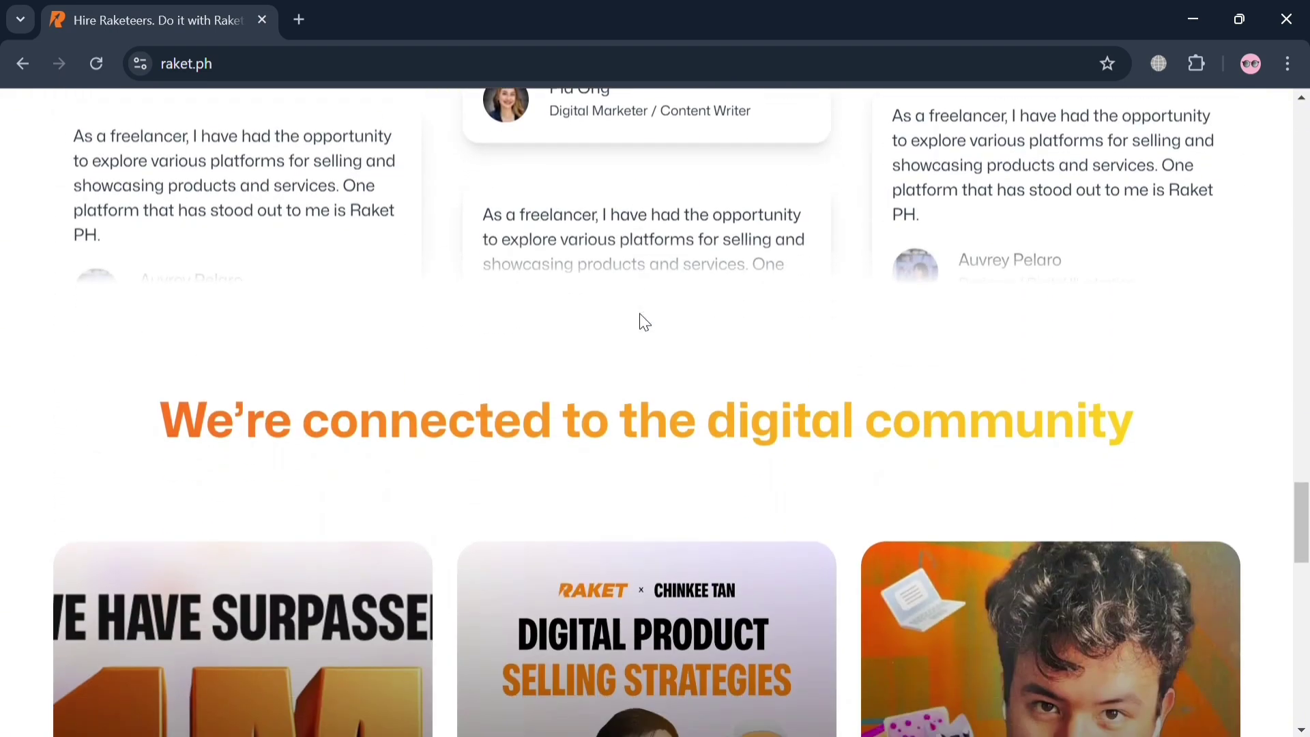
pyautogui.scroll(-5, 639, 313)
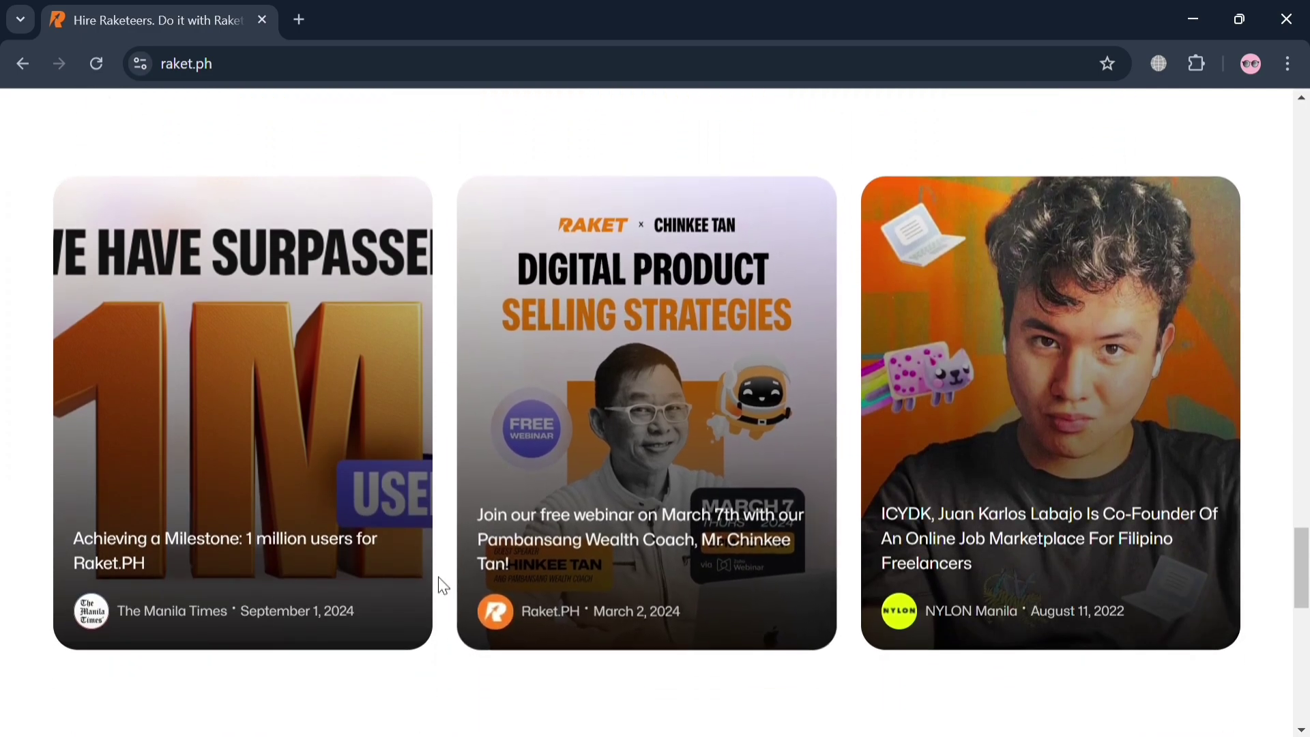
pyautogui.scroll(-12, 443, 586)
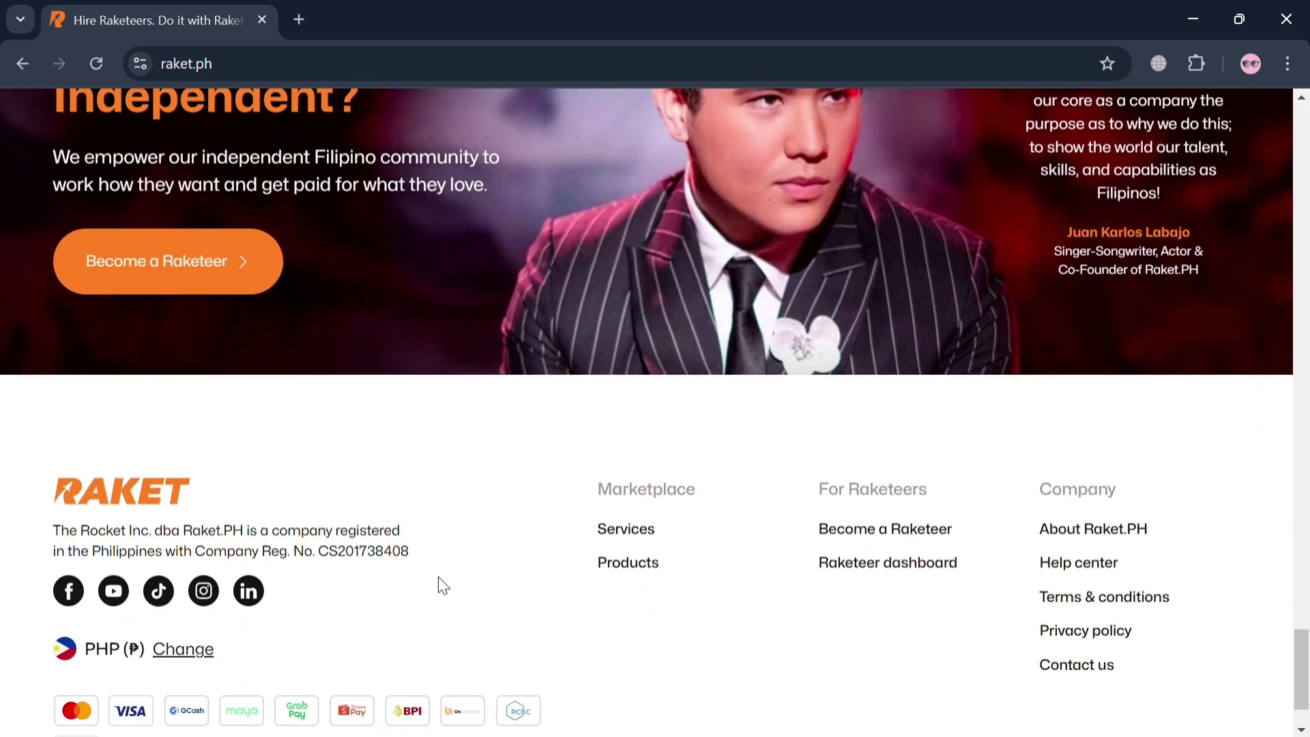
pyautogui.scroll(-1, 439, 578)
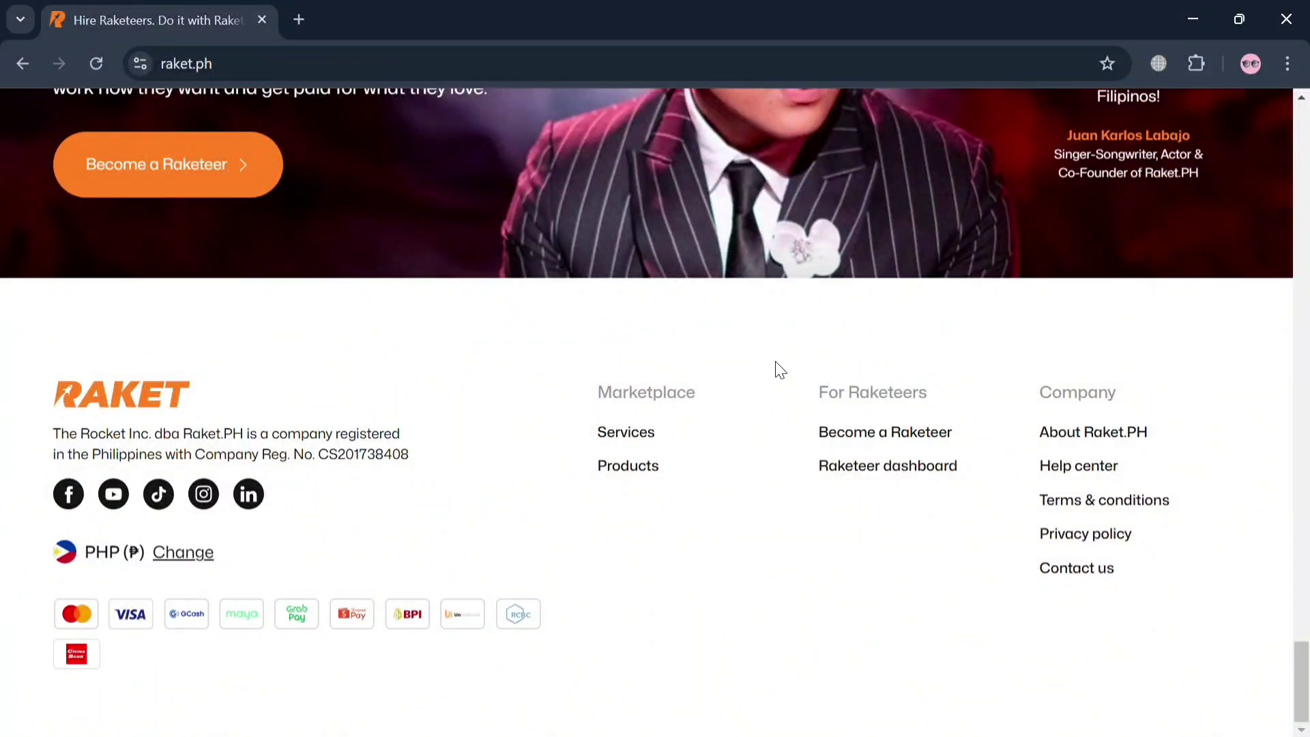
pyautogui.scroll(9, 779, 368)
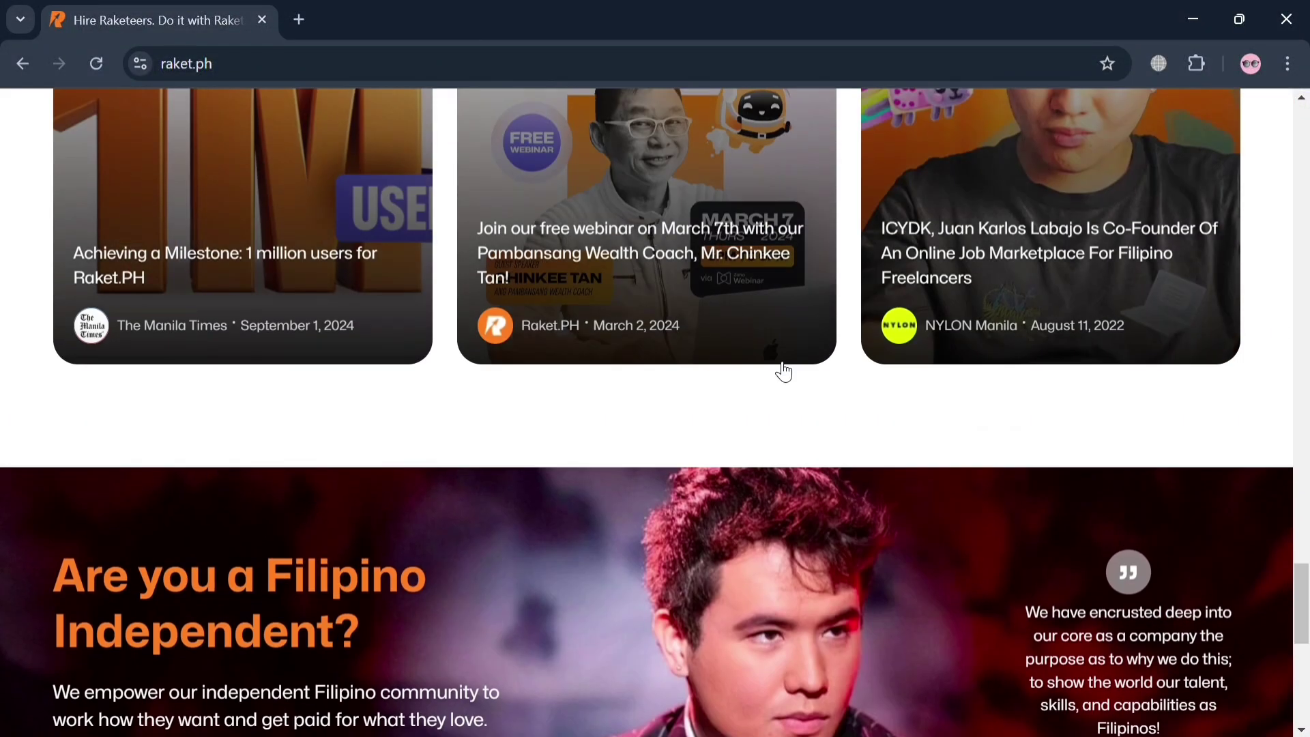
pyautogui.scroll(20, 779, 369)
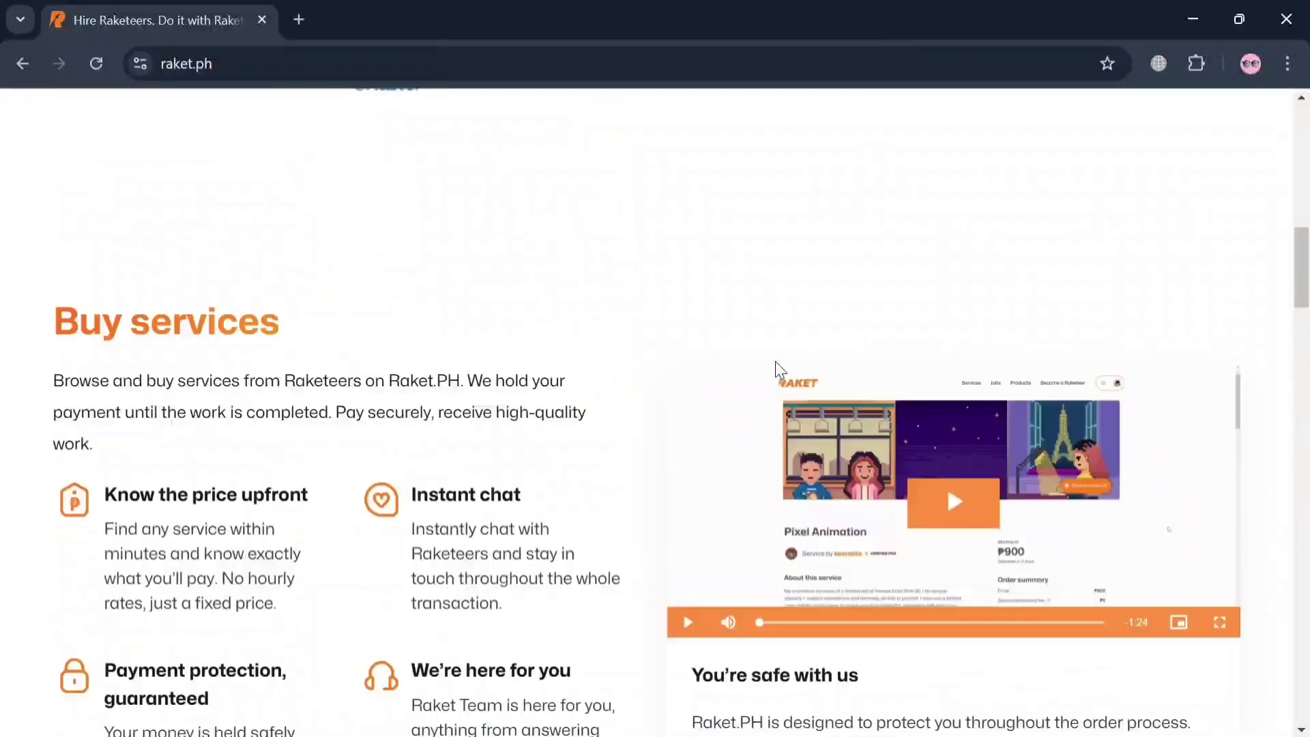
pyautogui.scroll(15, 775, 362)
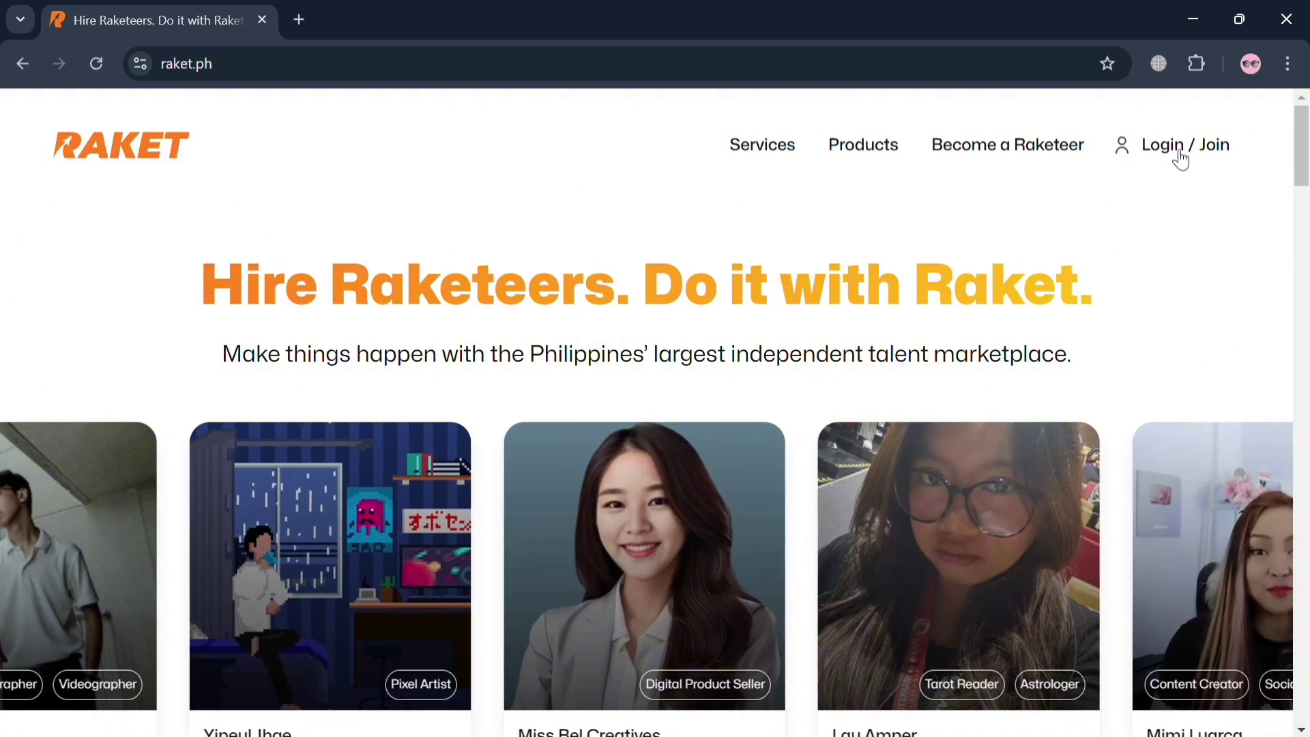
# Step: Sign in with Google, dismiss the notifications prompt, and show the avatar's profile menu
pyautogui.click(1177, 150)
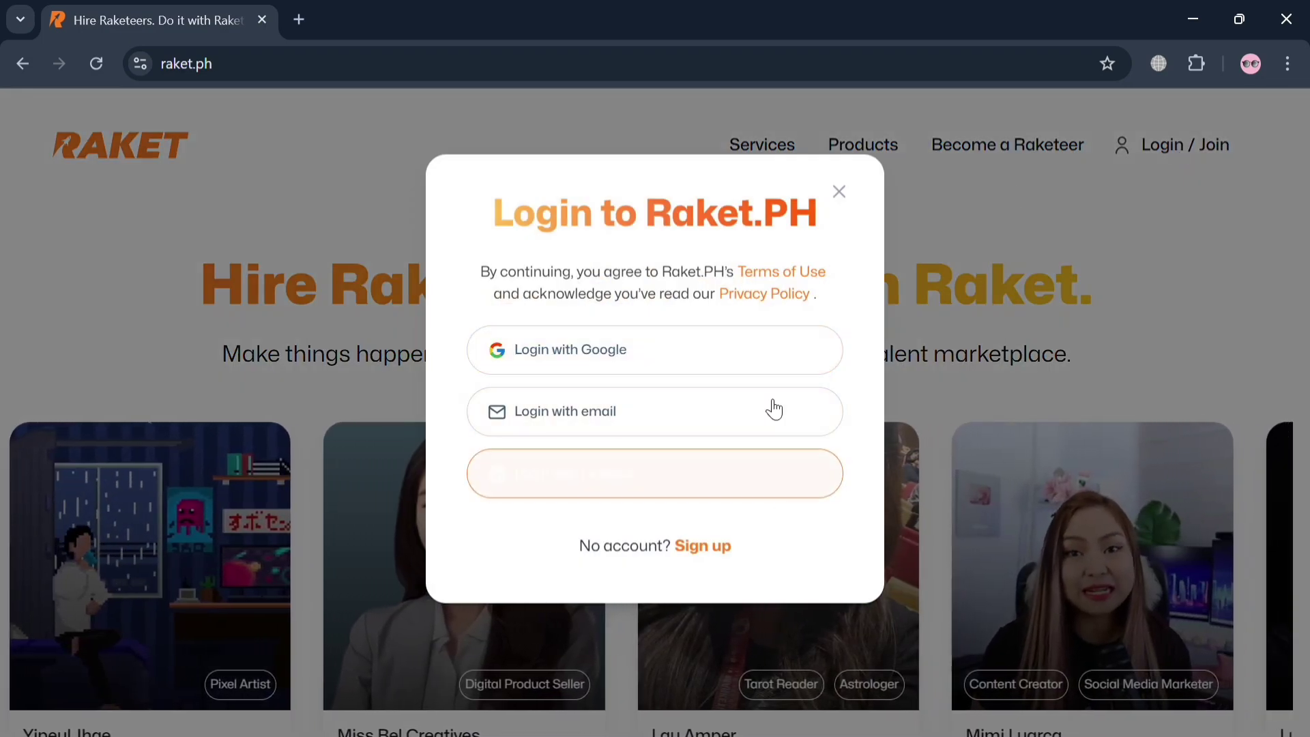
pyautogui.click(771, 353)
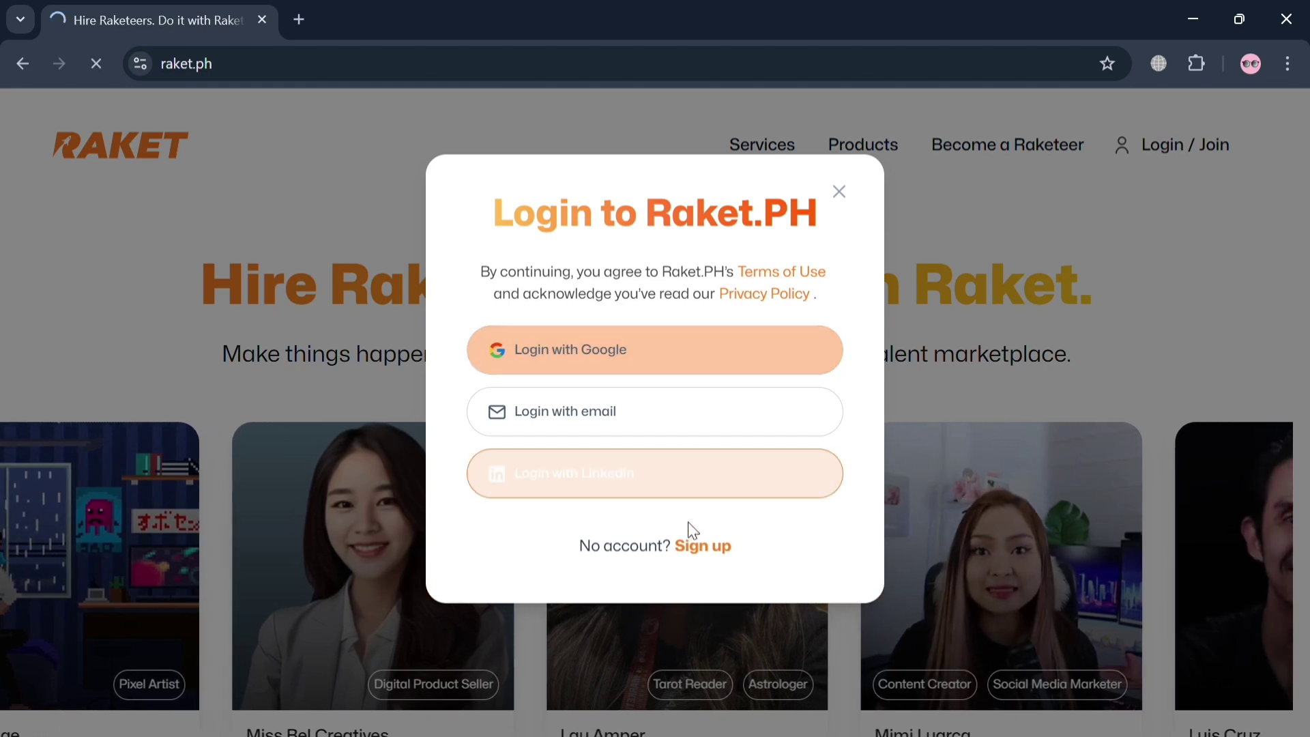
pyautogui.click(694, 546)
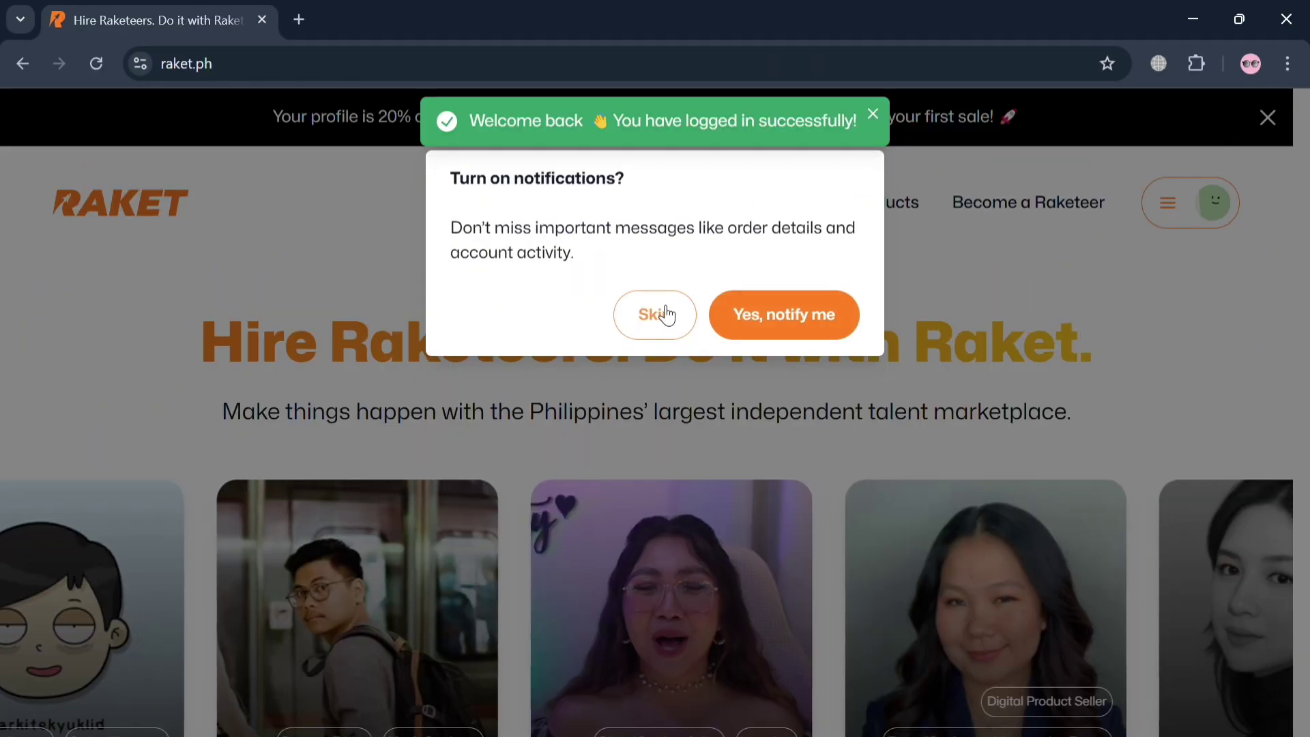
pyautogui.click(667, 313)
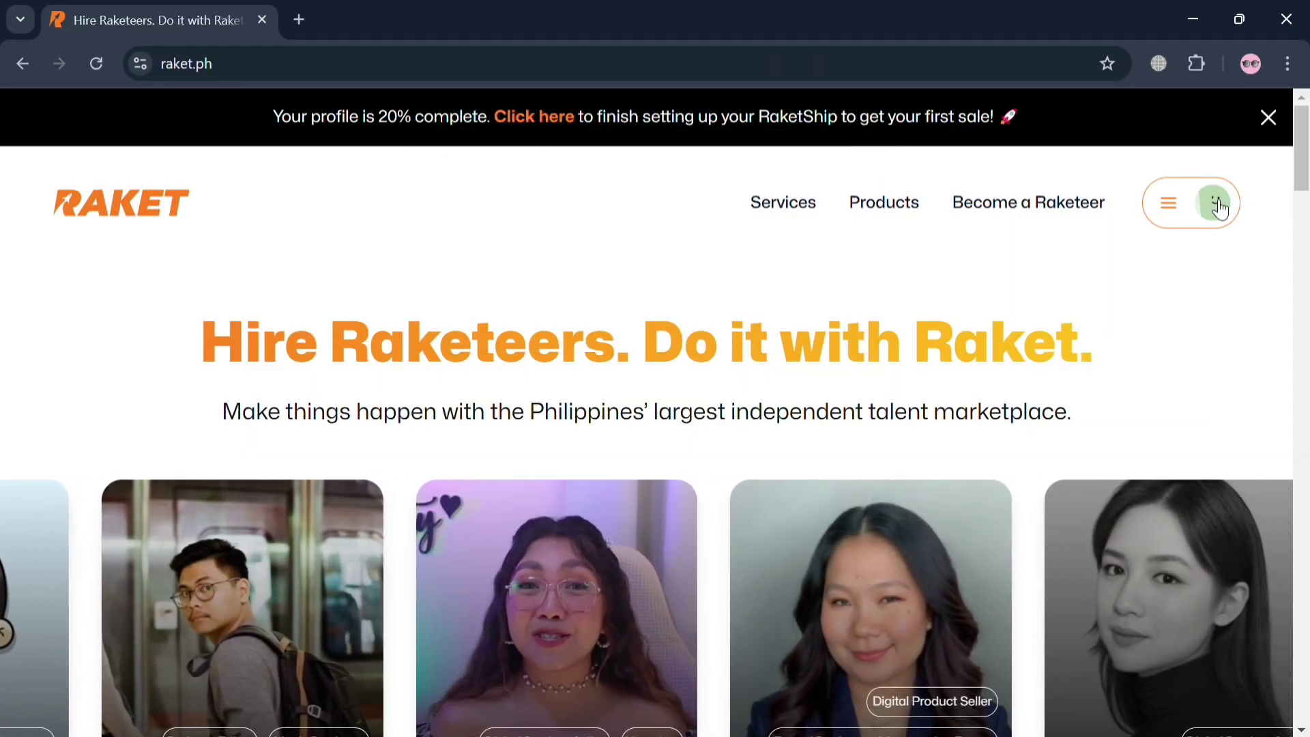
pyautogui.click(1220, 209)
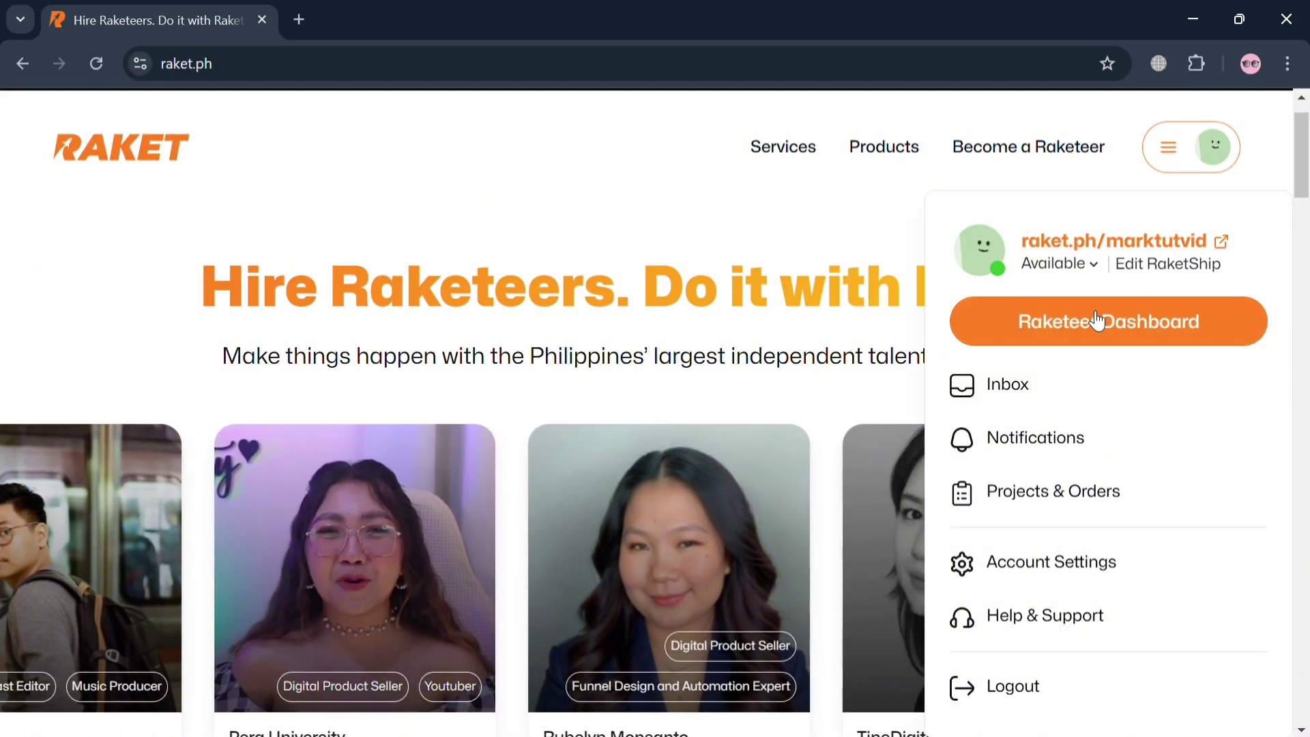
# Step: Go to the Raketeer Dashboard and enter the My Raketship About editor
pyautogui.click(1091, 319)
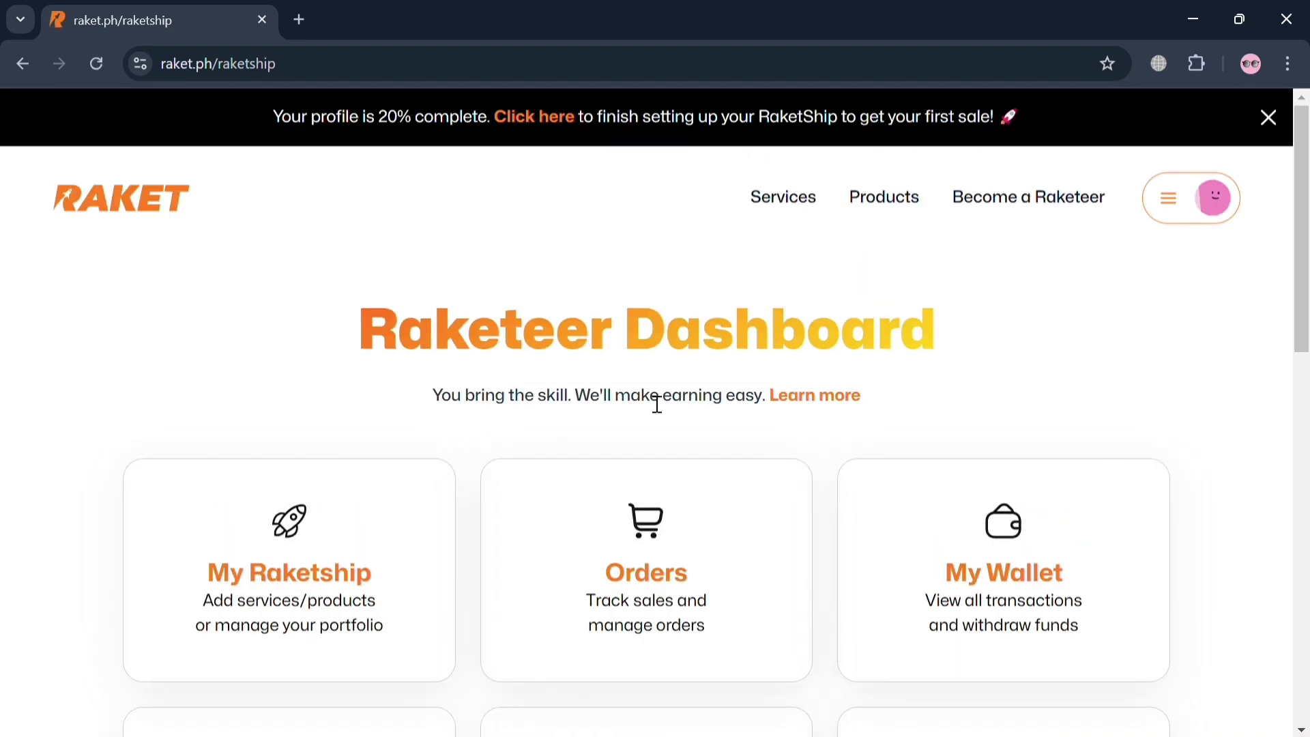
pyautogui.scroll(-5, 796, 555)
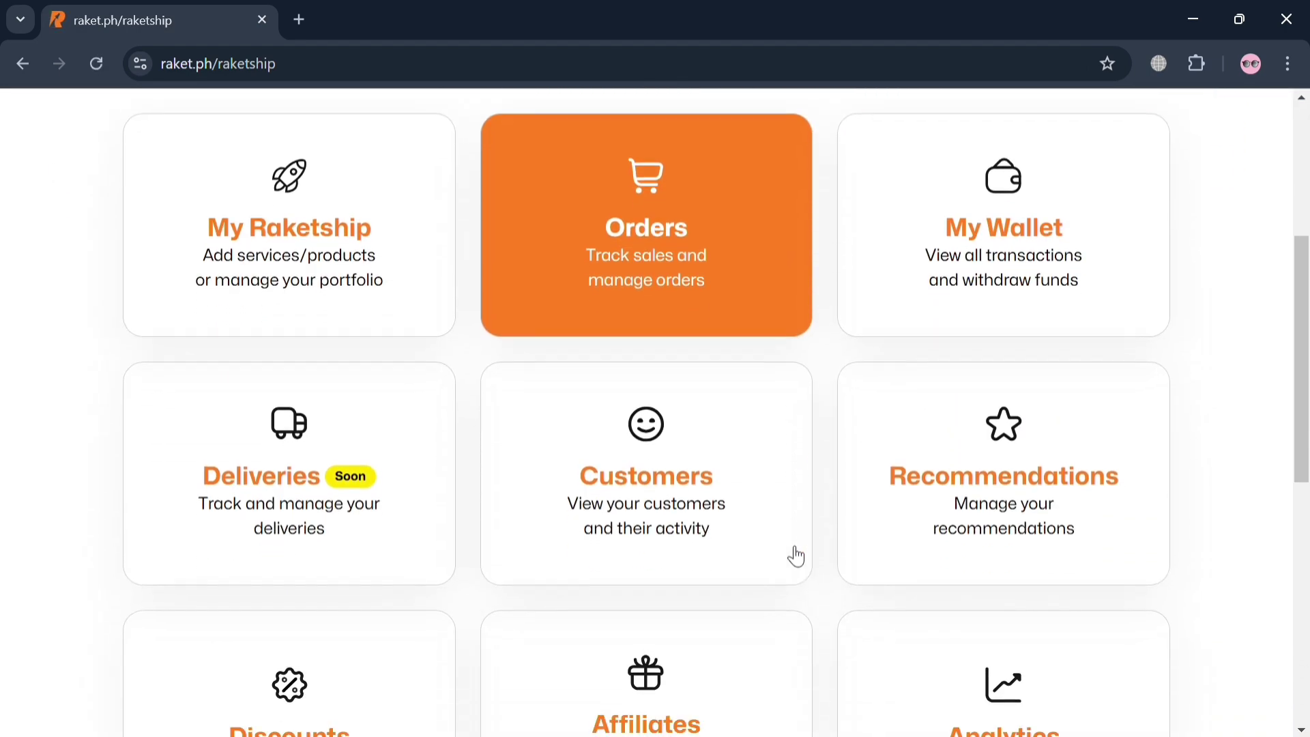
pyautogui.click(386, 300)
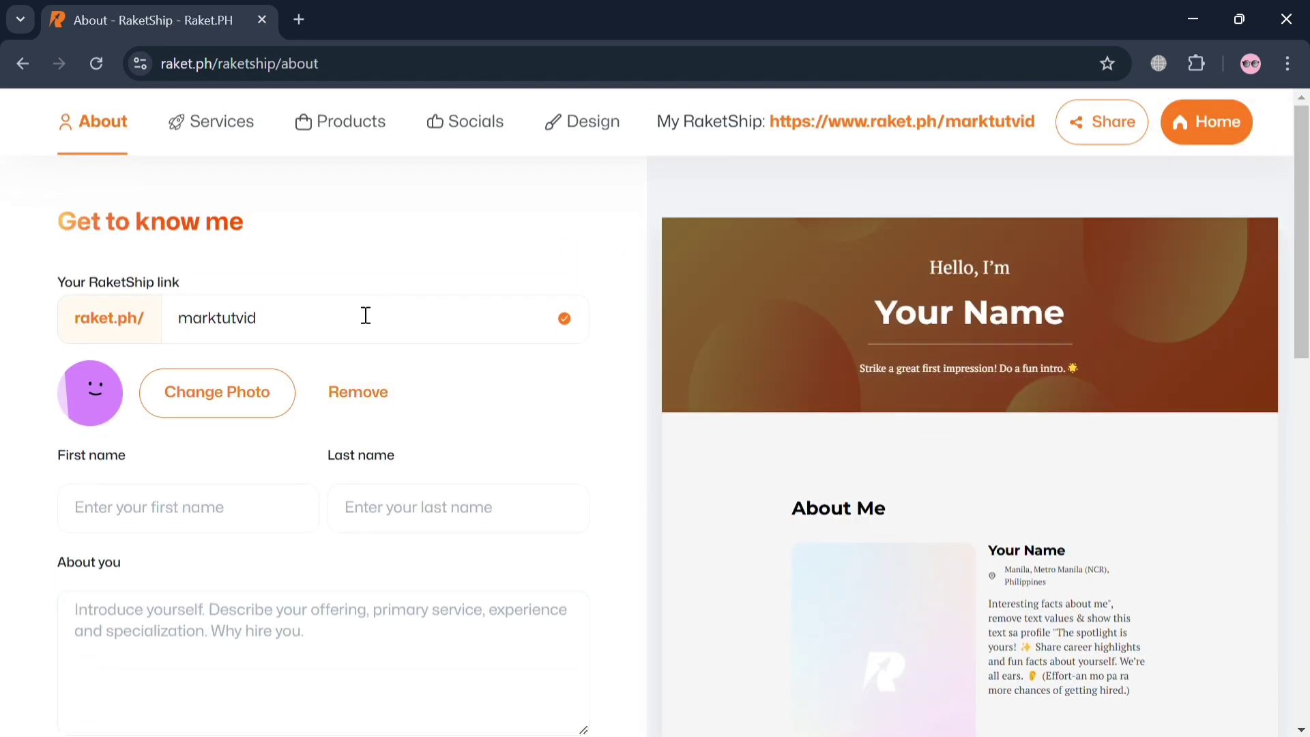
# Step: Dismiss the welcome video pop-up and autofill the About form's first and last name
pyautogui.click(241, 329)
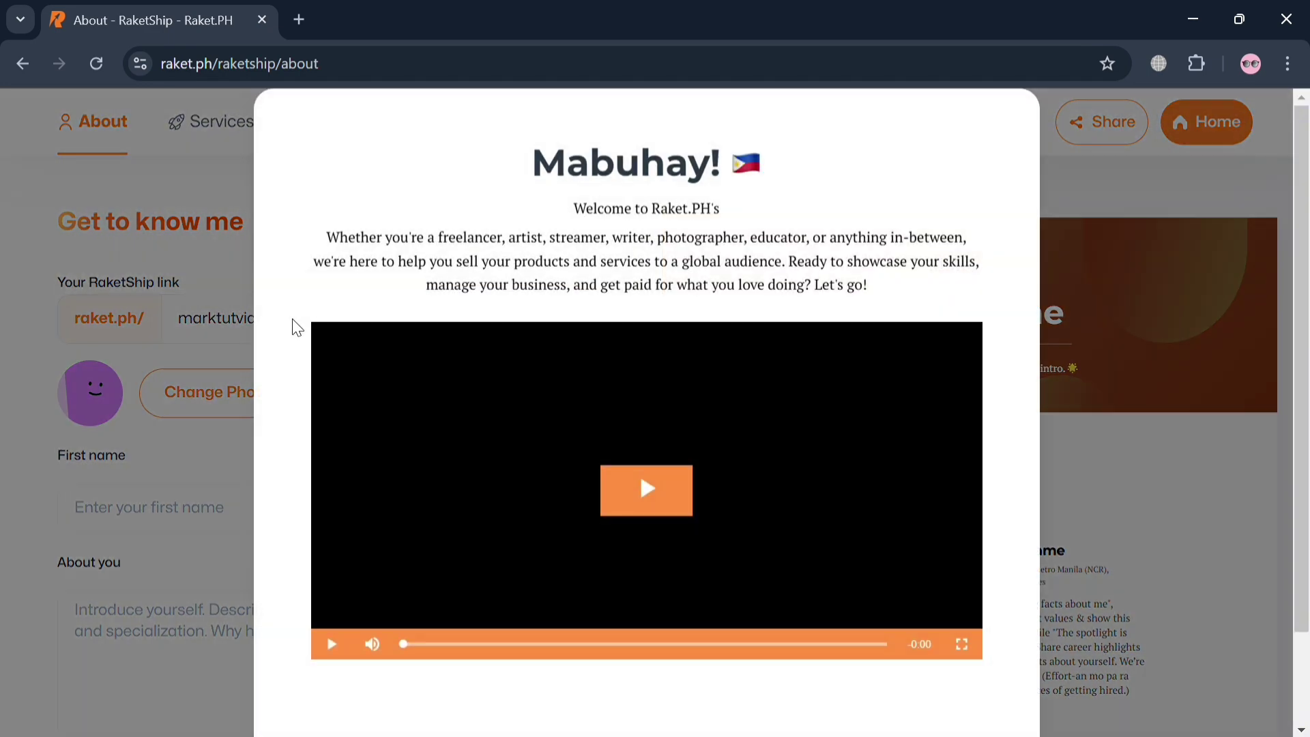
pyautogui.scroll(-2, 913, 439)
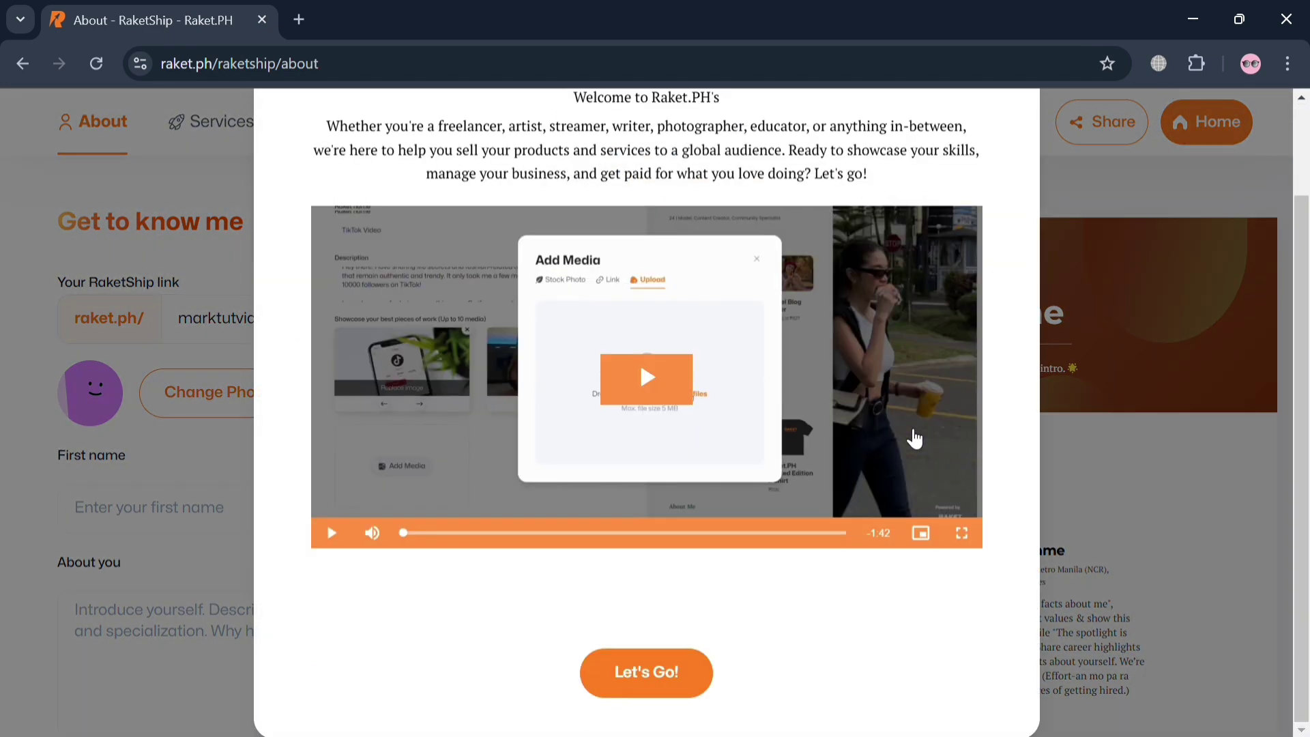
pyautogui.click(690, 669)
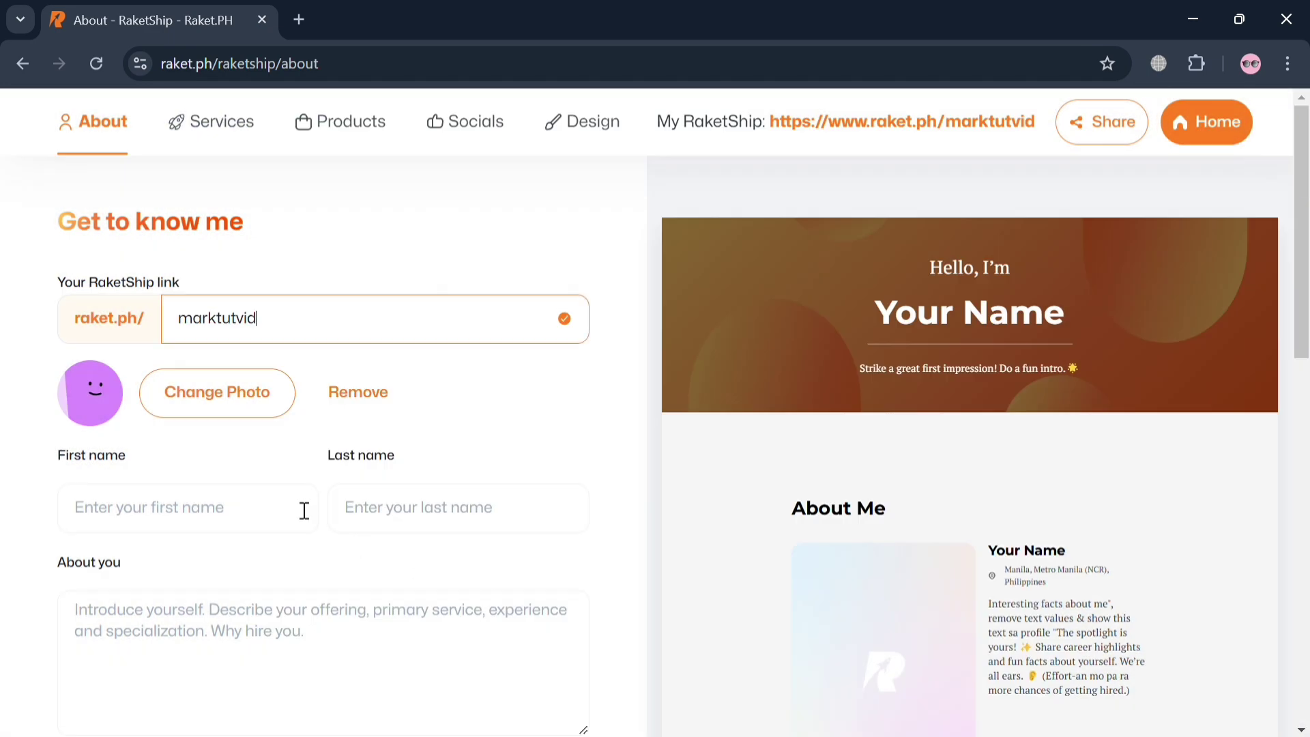
pyautogui.click(186, 515)
pyautogui.click(265, 570)
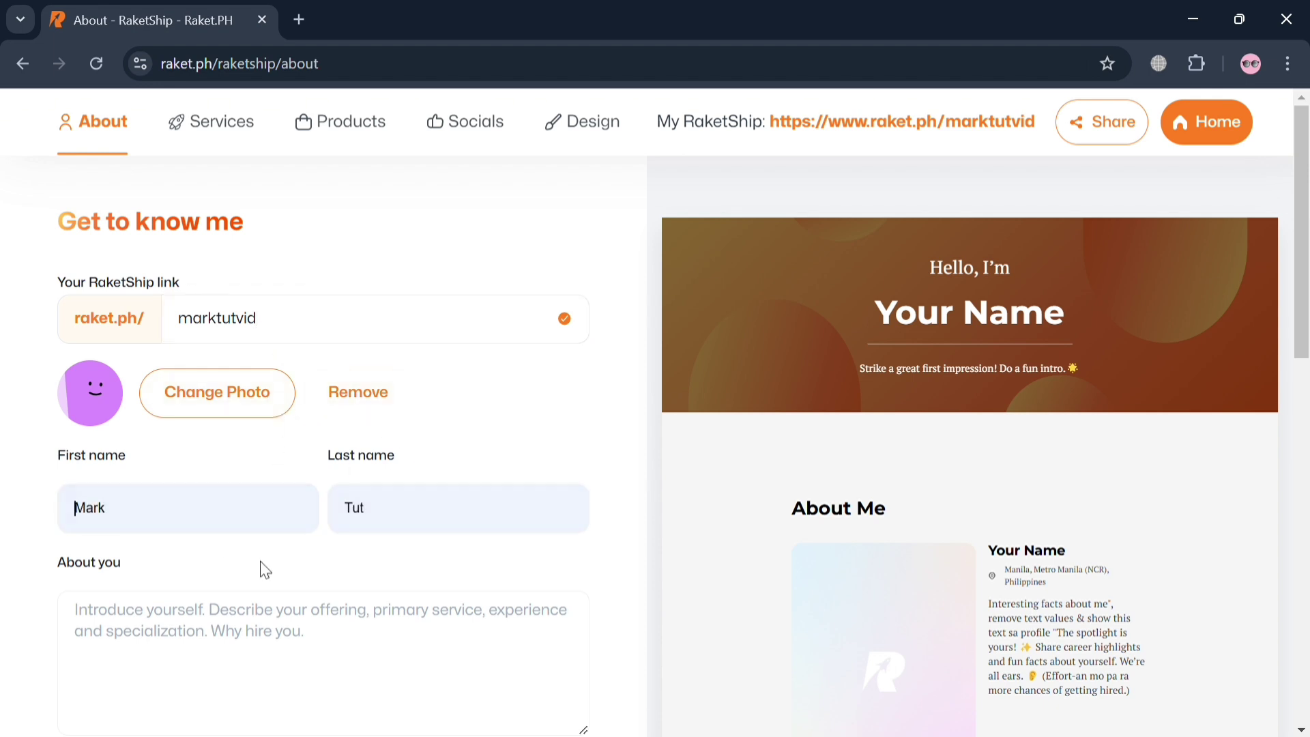
pyautogui.click(287, 646)
pyautogui.scroll(-5, 286, 646)
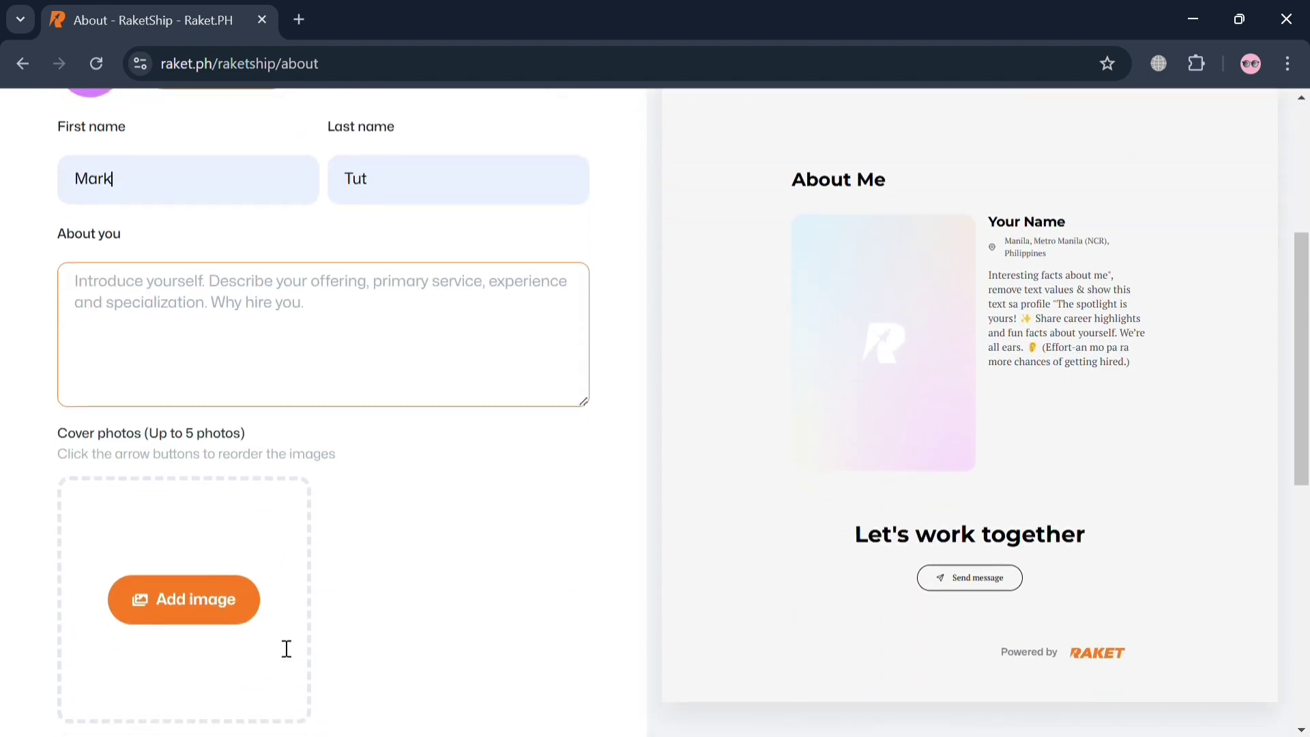
pyautogui.scroll(-4, 279, 646)
pyautogui.scroll(9, 278, 645)
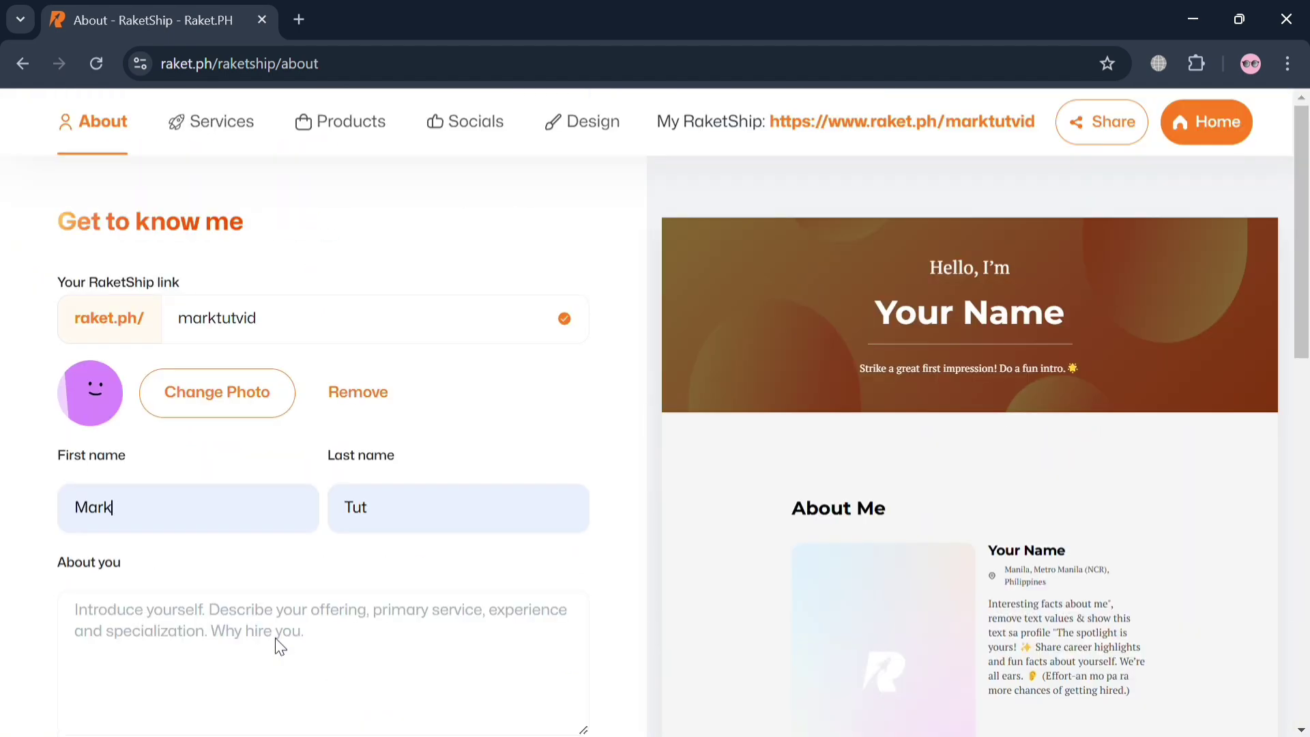
pyautogui.click(272, 507)
# Step: Start the first product from the Products section and filter templates to Digital
pyautogui.click(375, 135)
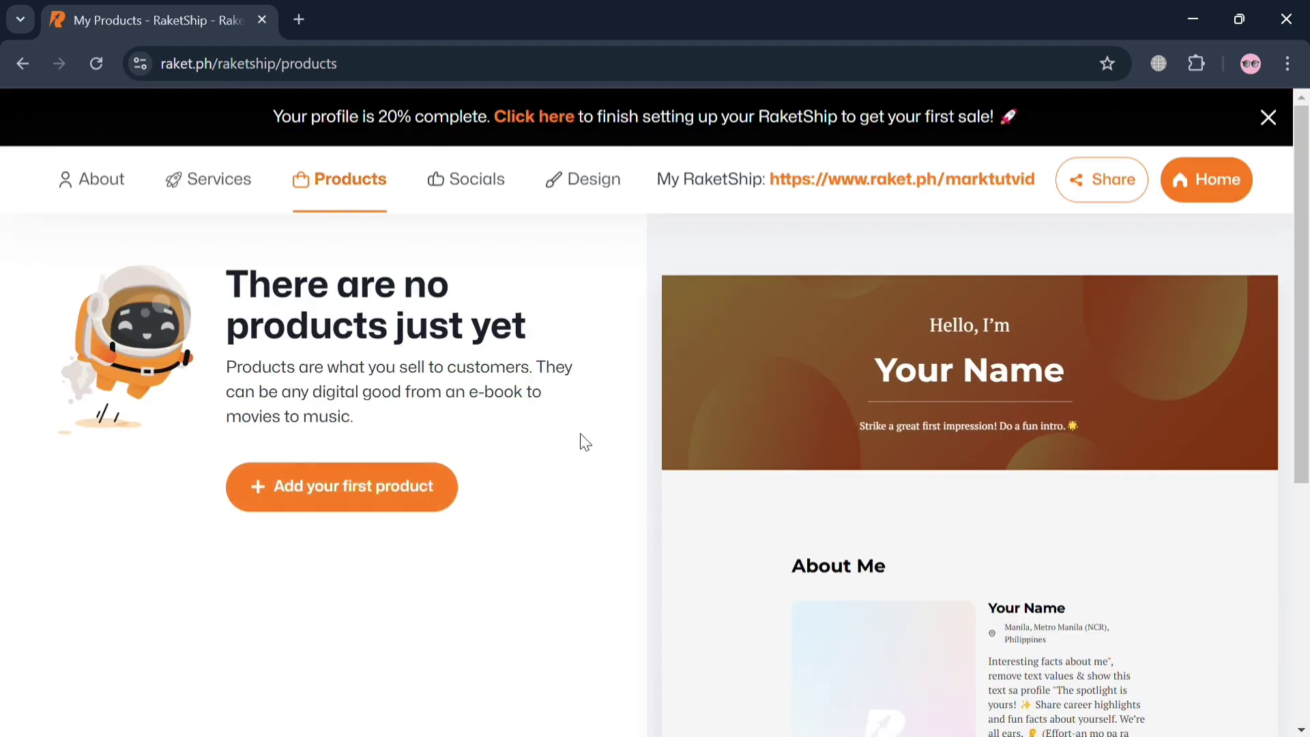
pyautogui.click(387, 491)
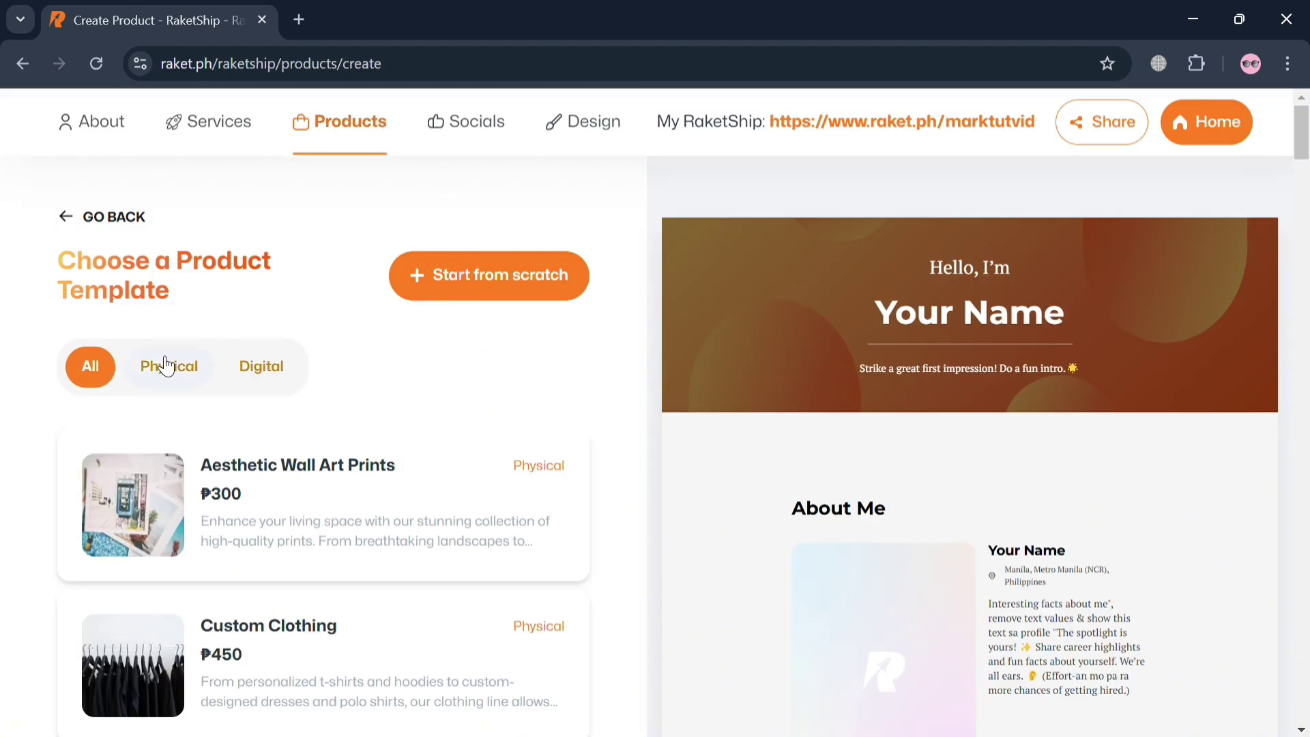
pyautogui.scroll(-3, 305, 613)
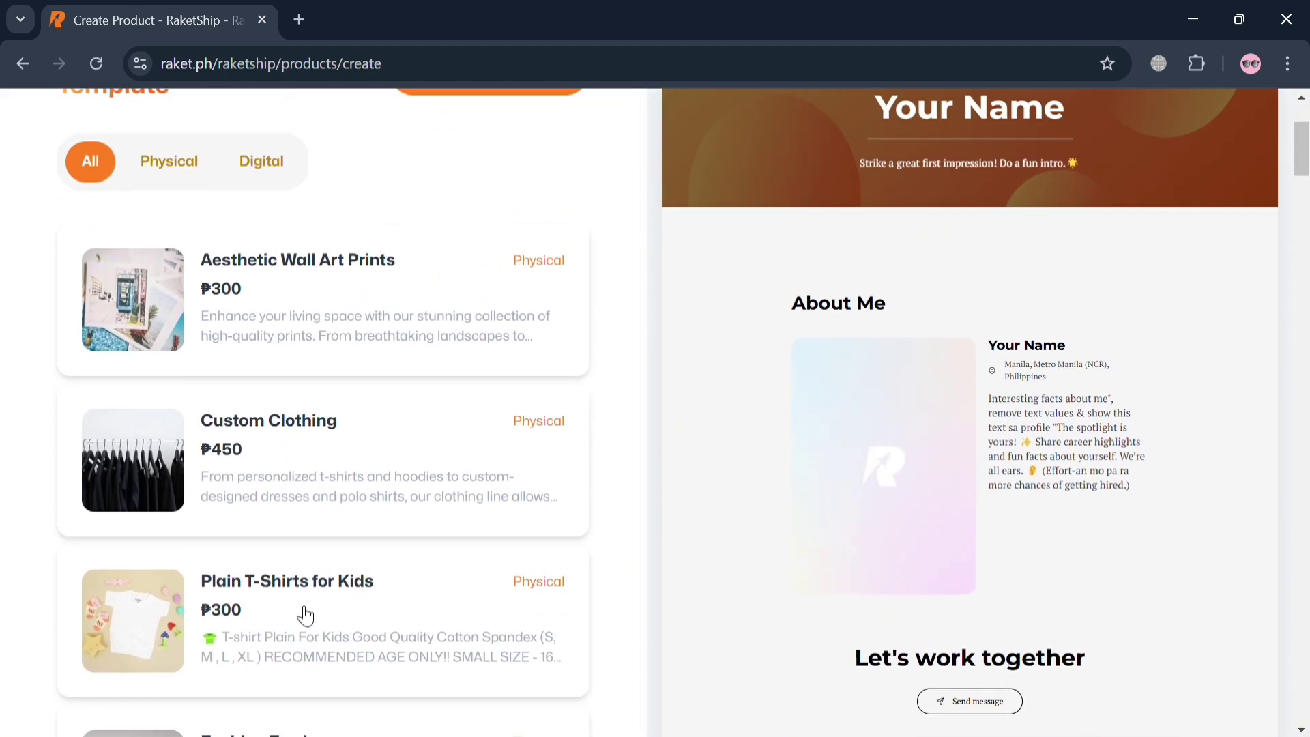
pyautogui.scroll(3, 304, 614)
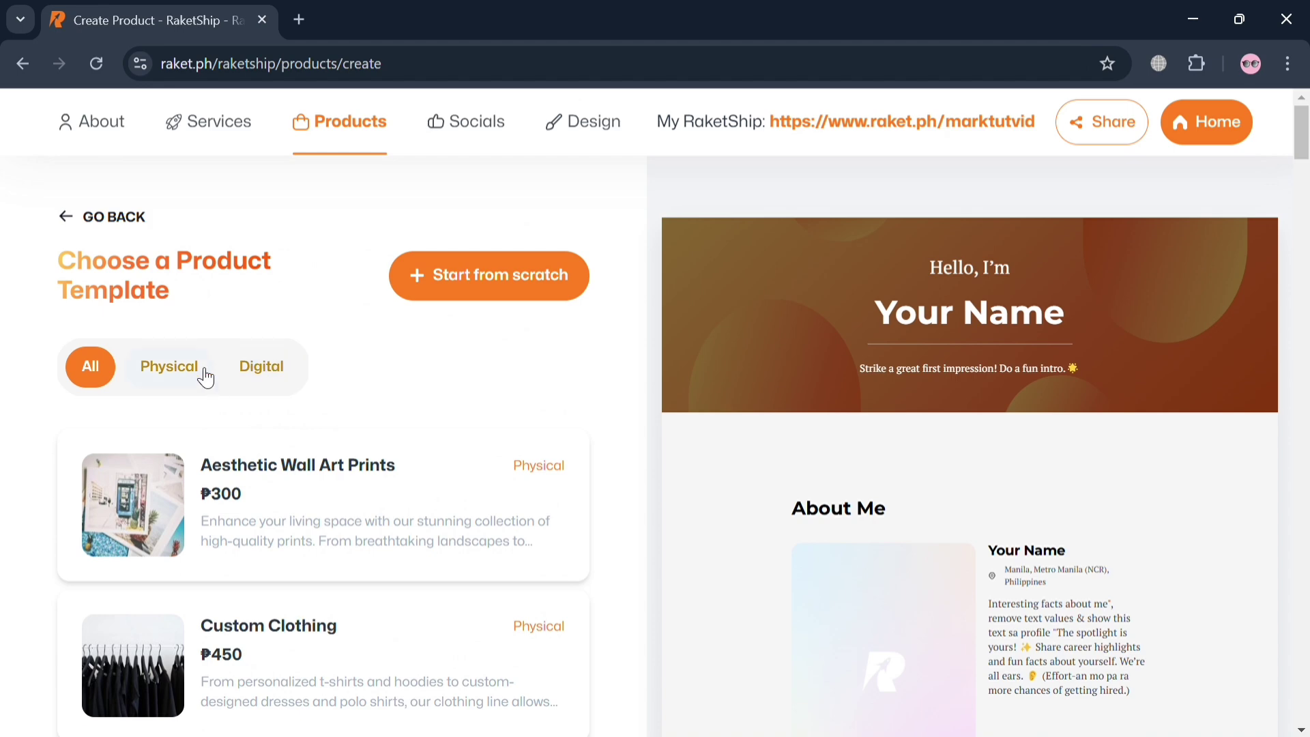
pyautogui.click(255, 376)
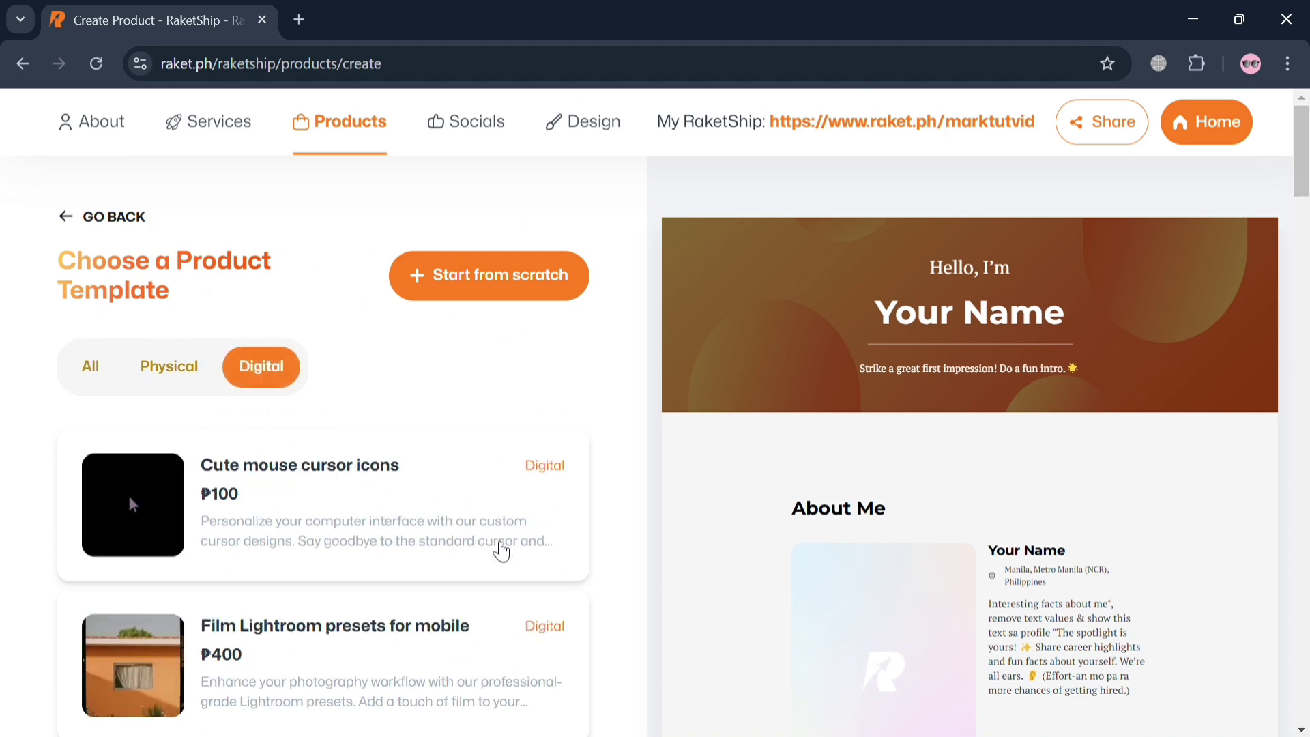
pyautogui.scroll(-8, 501, 551)
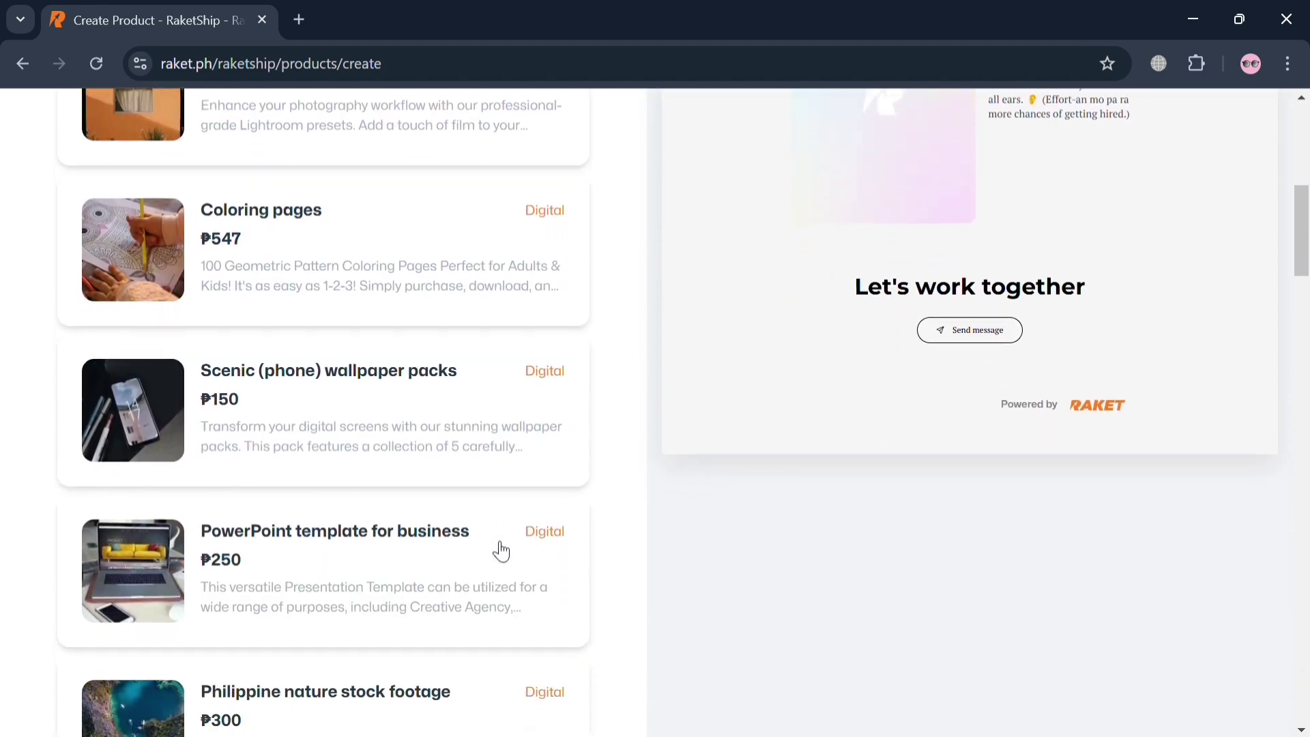
pyautogui.scroll(-2, 501, 551)
pyautogui.scroll(10, 501, 551)
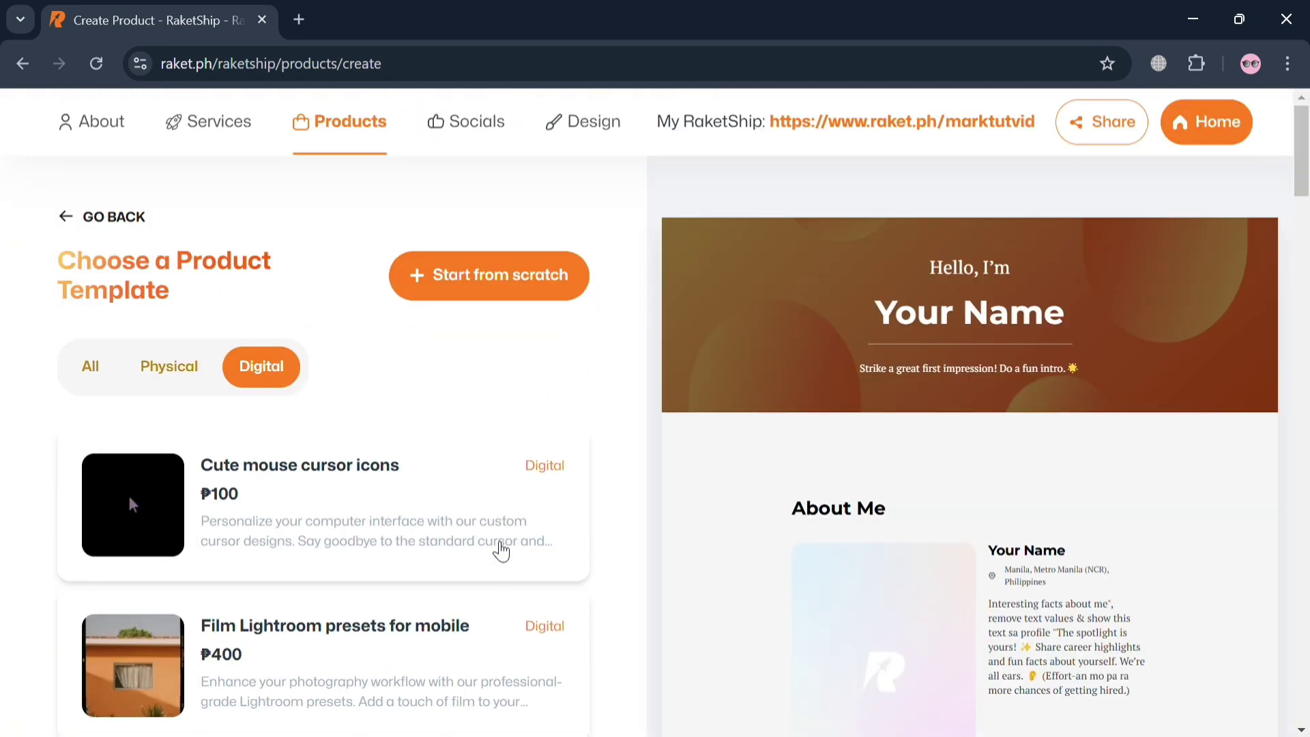
# Step: Create a Digital Downloads product from scratch named 'Life's Journey', described 'My Biography about Life'
pyautogui.click(543, 300)
pyautogui.click(269, 418)
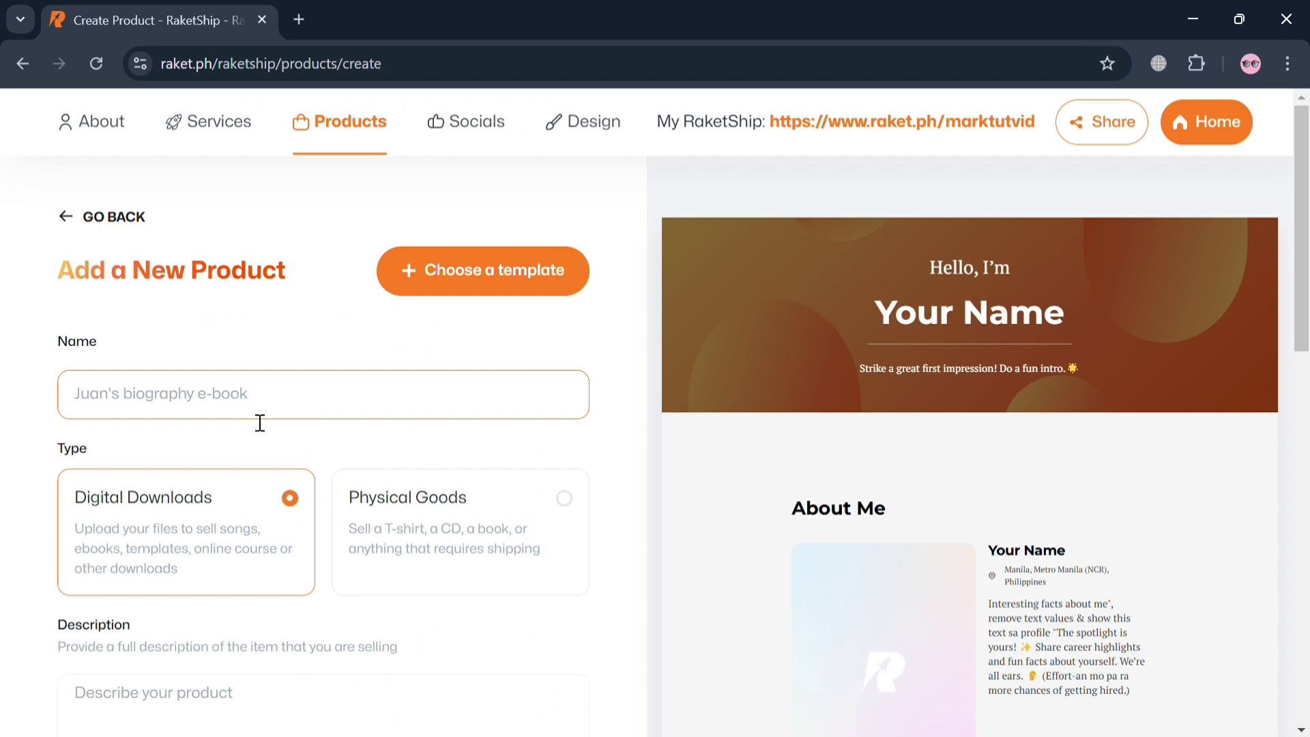
pyautogui.write("Life's Journey")
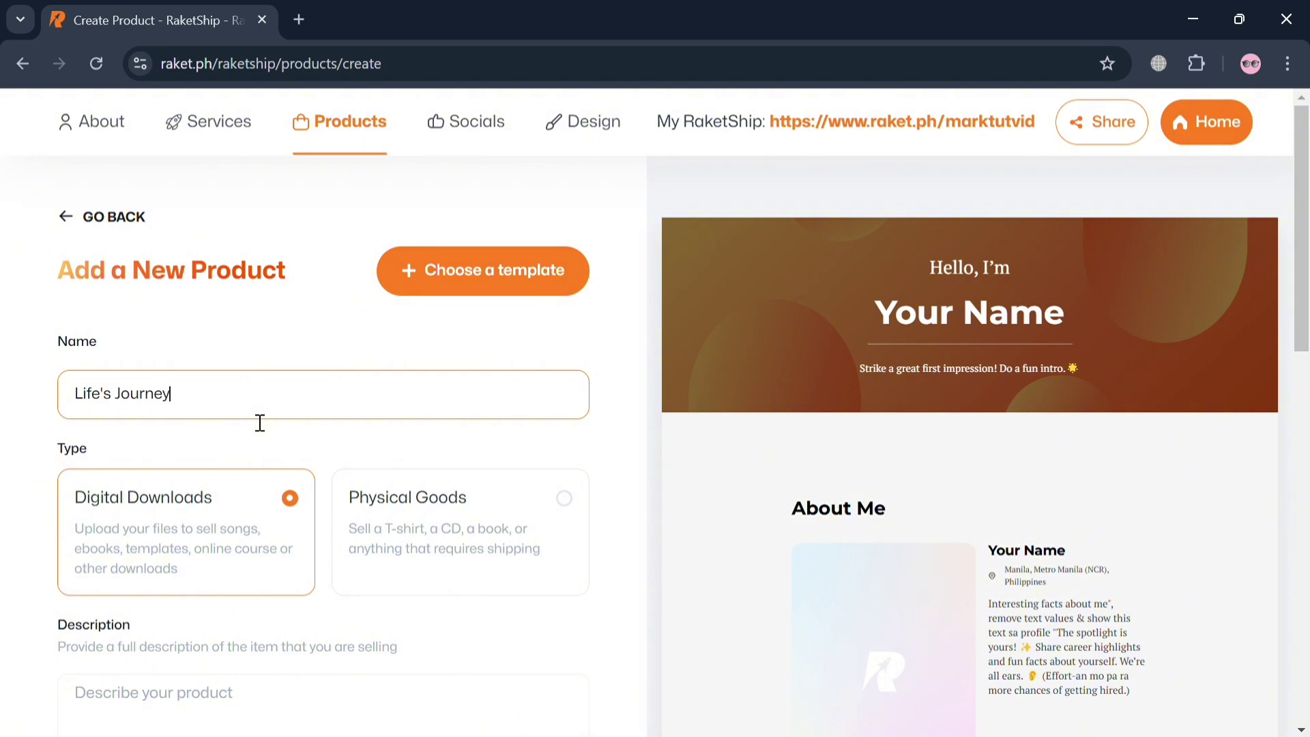
pyautogui.click(254, 466)
pyautogui.scroll(-2, 276, 505)
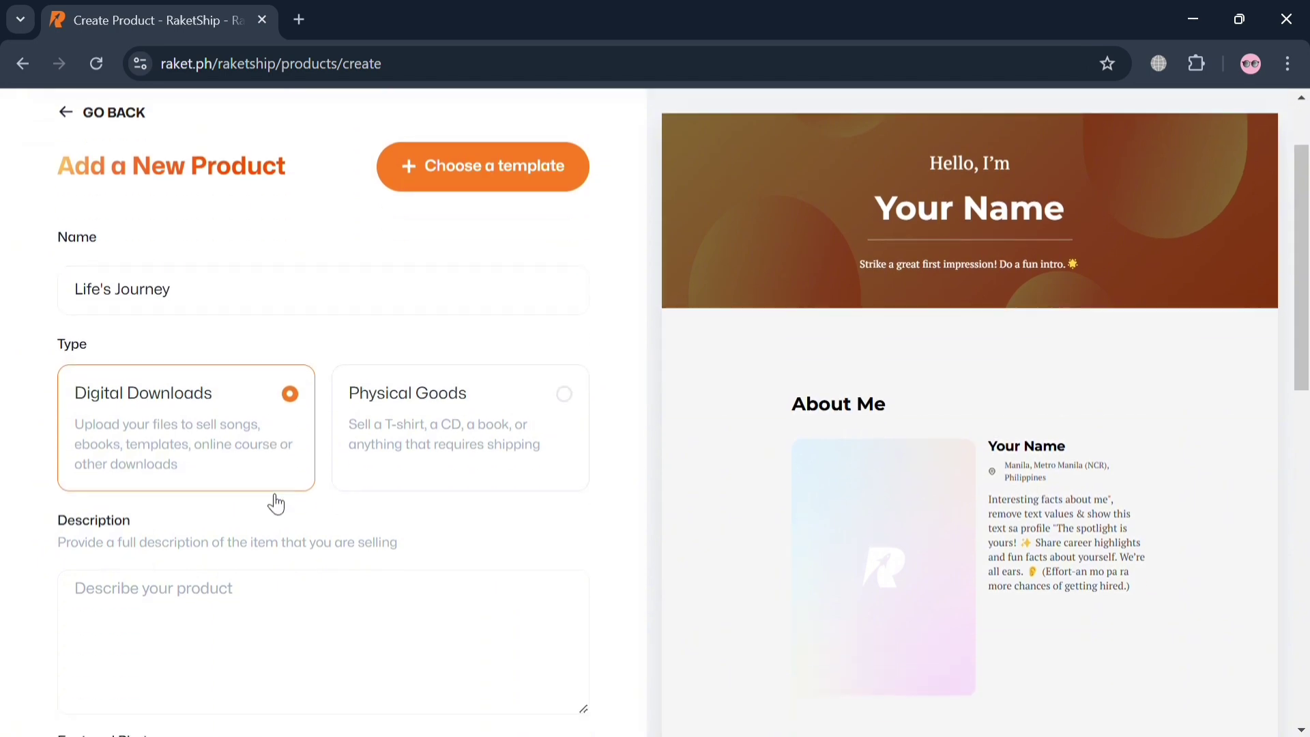
pyautogui.click(213, 575)
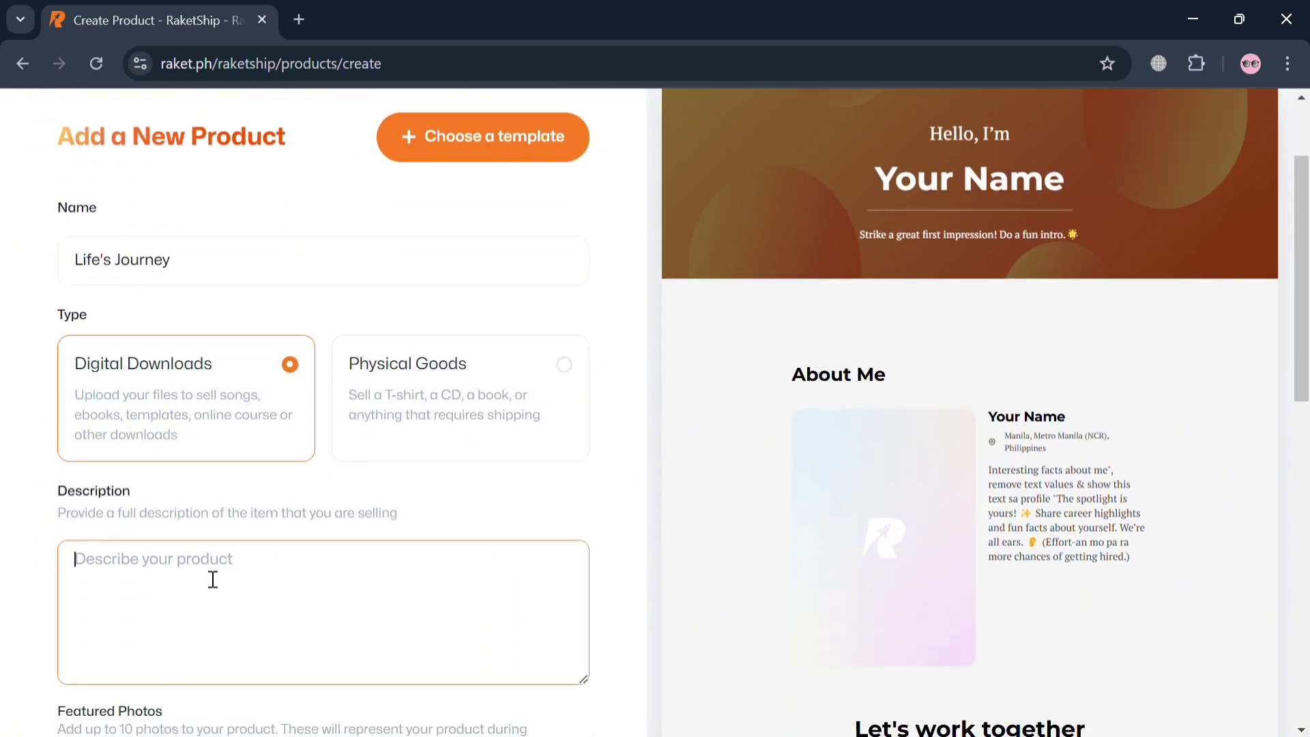
pyautogui.write('My Biography about Life')
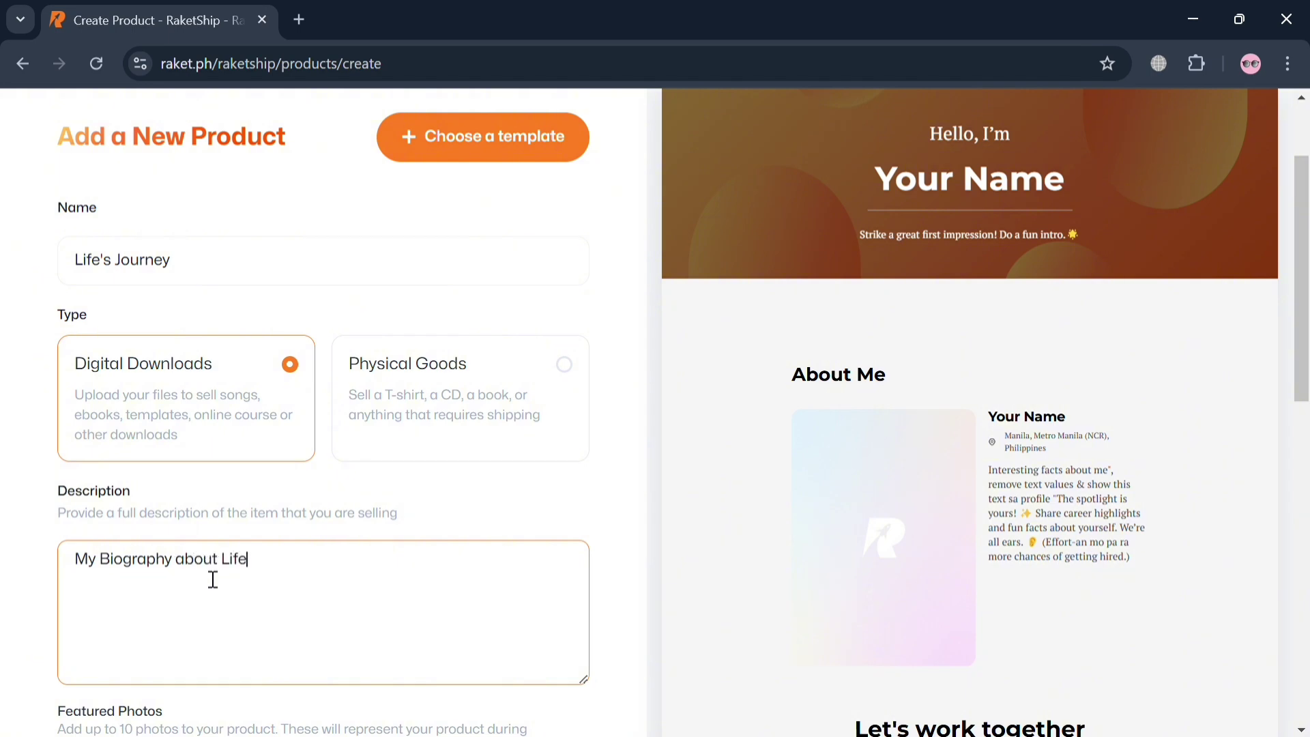
pyautogui.scroll(-5, 213, 579)
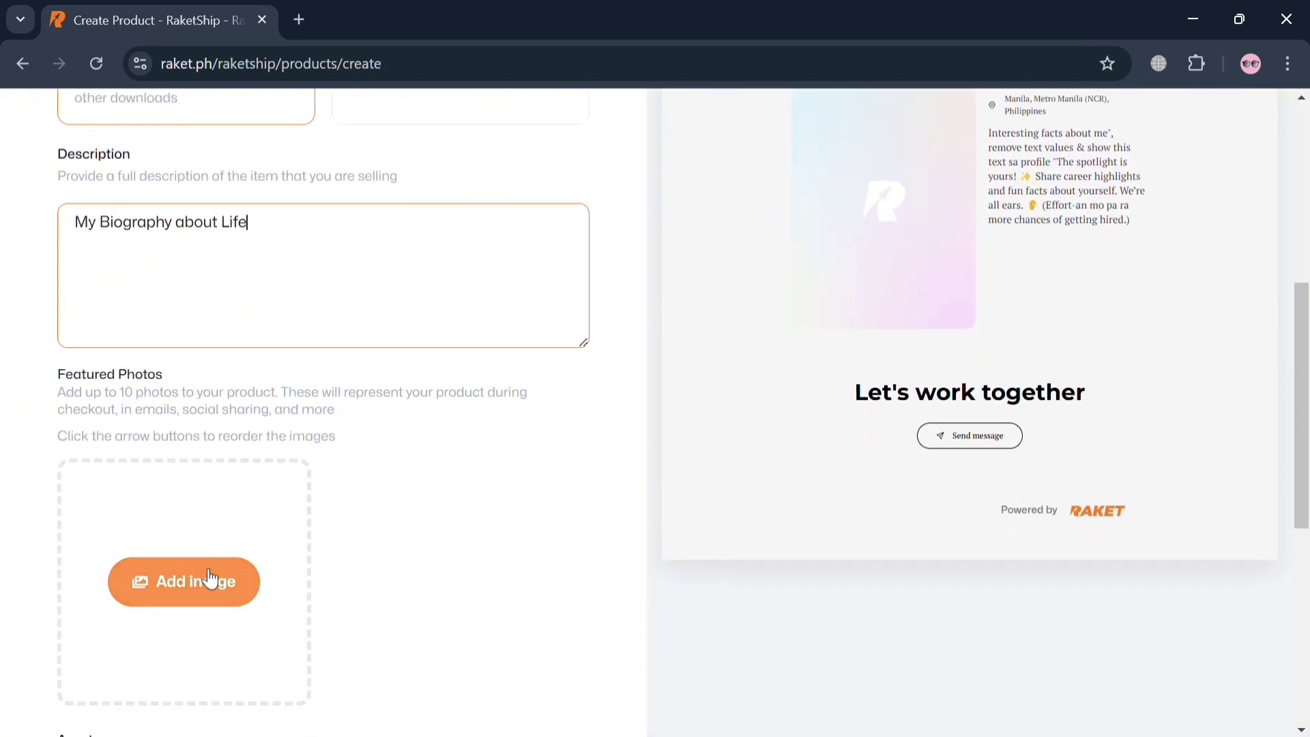
# Step: Upload the cowgirl illustration from the computer as the first featured photo
pyautogui.scroll(-1, 210, 578)
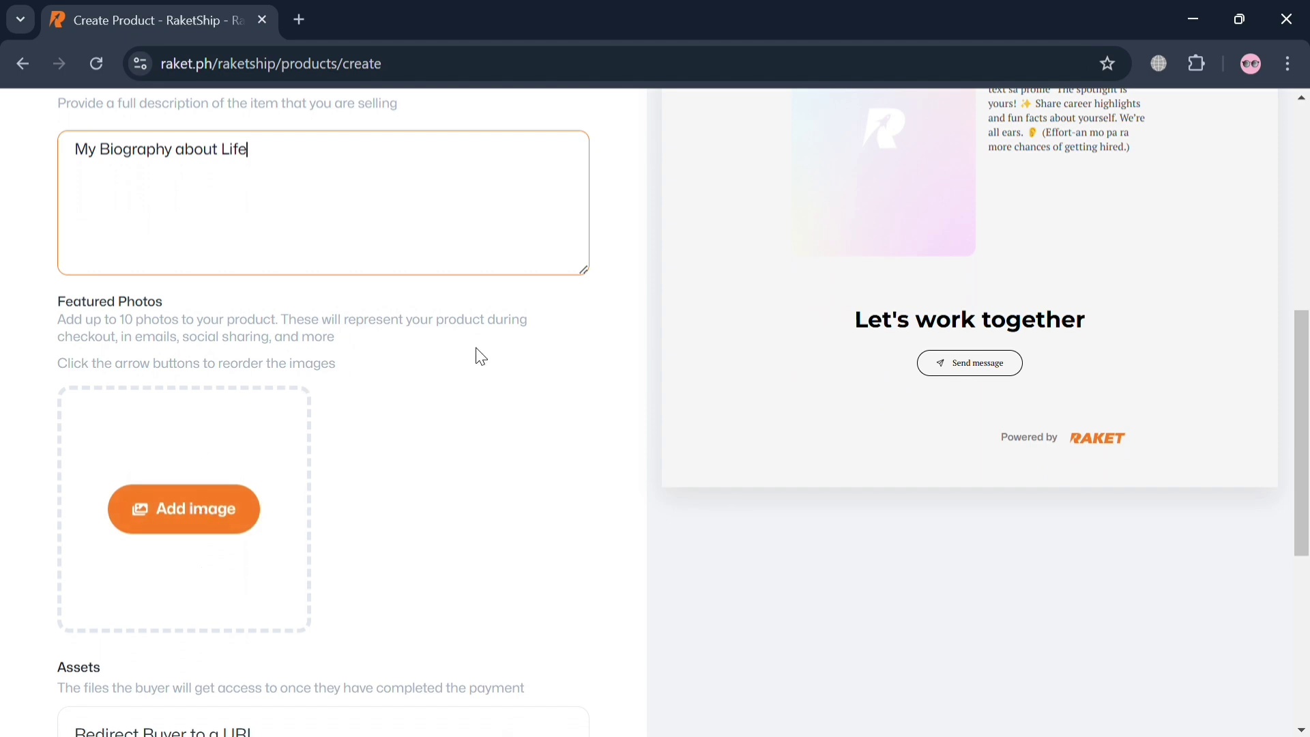
pyautogui.click(179, 531)
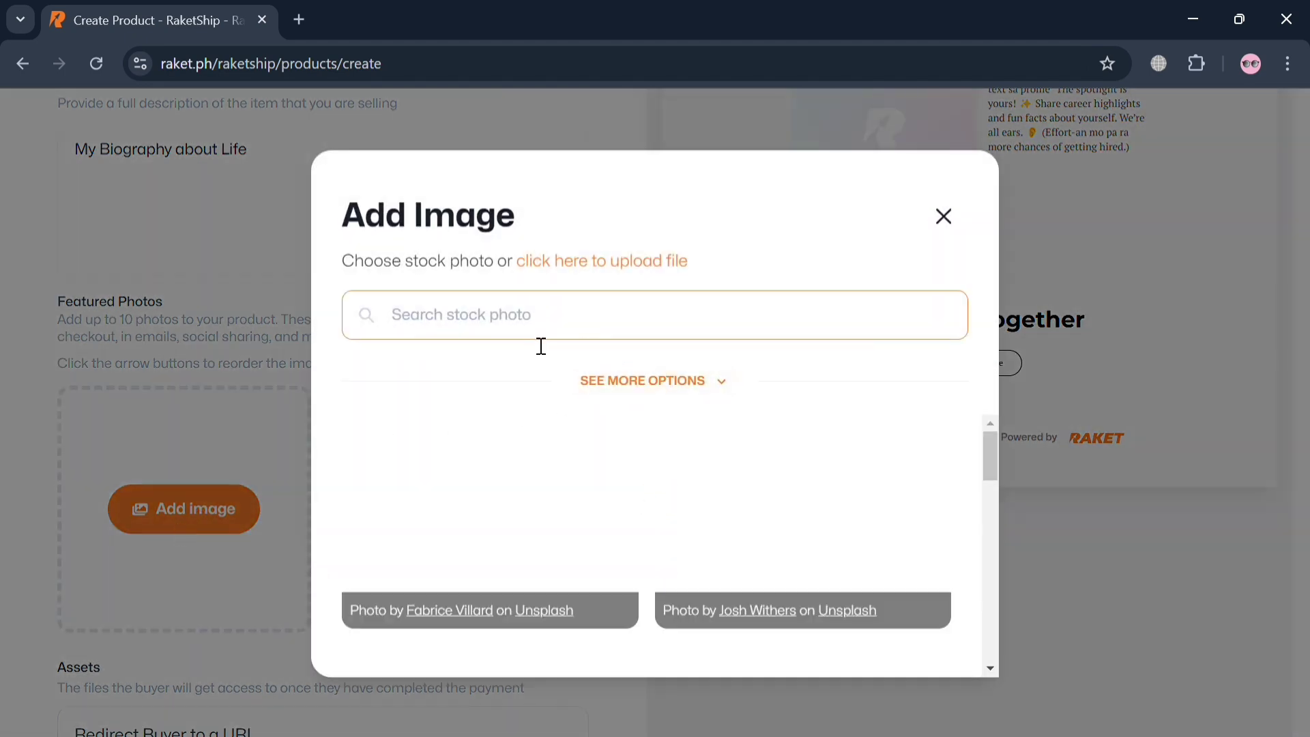
pyautogui.scroll(-3, 757, 658)
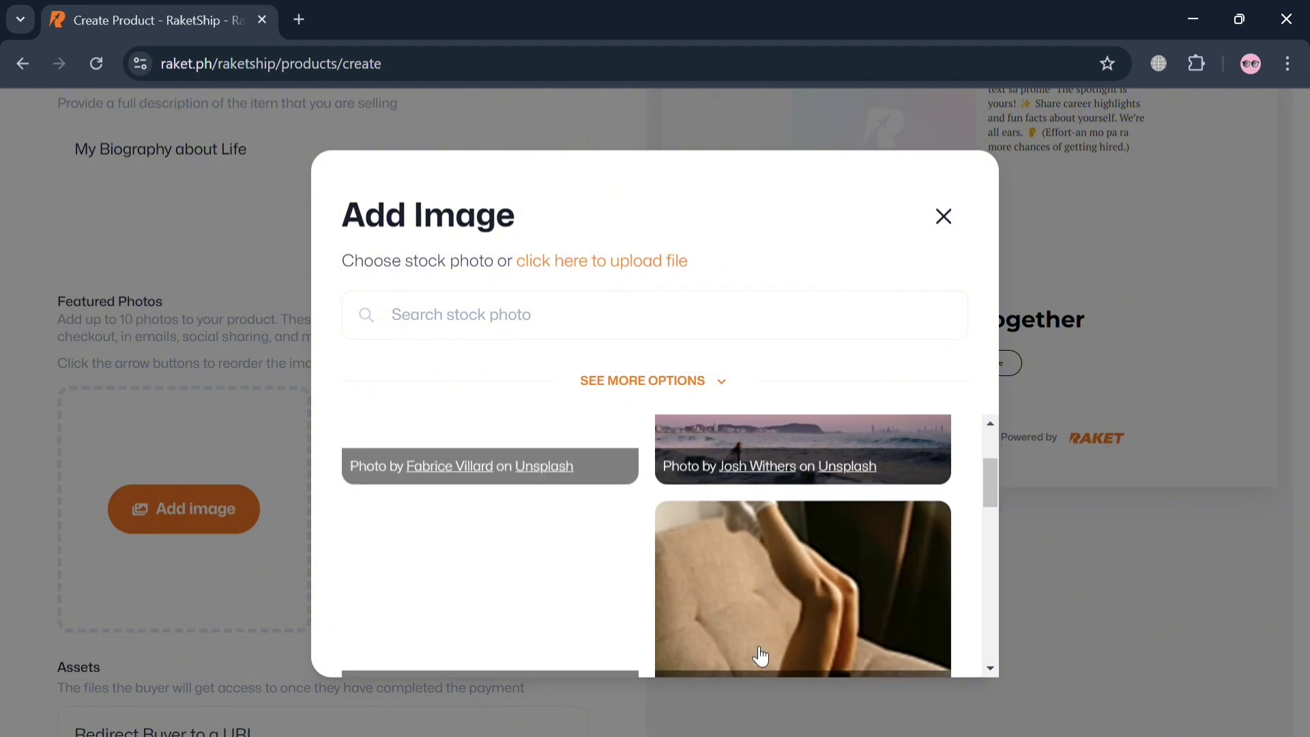
pyautogui.click(625, 264)
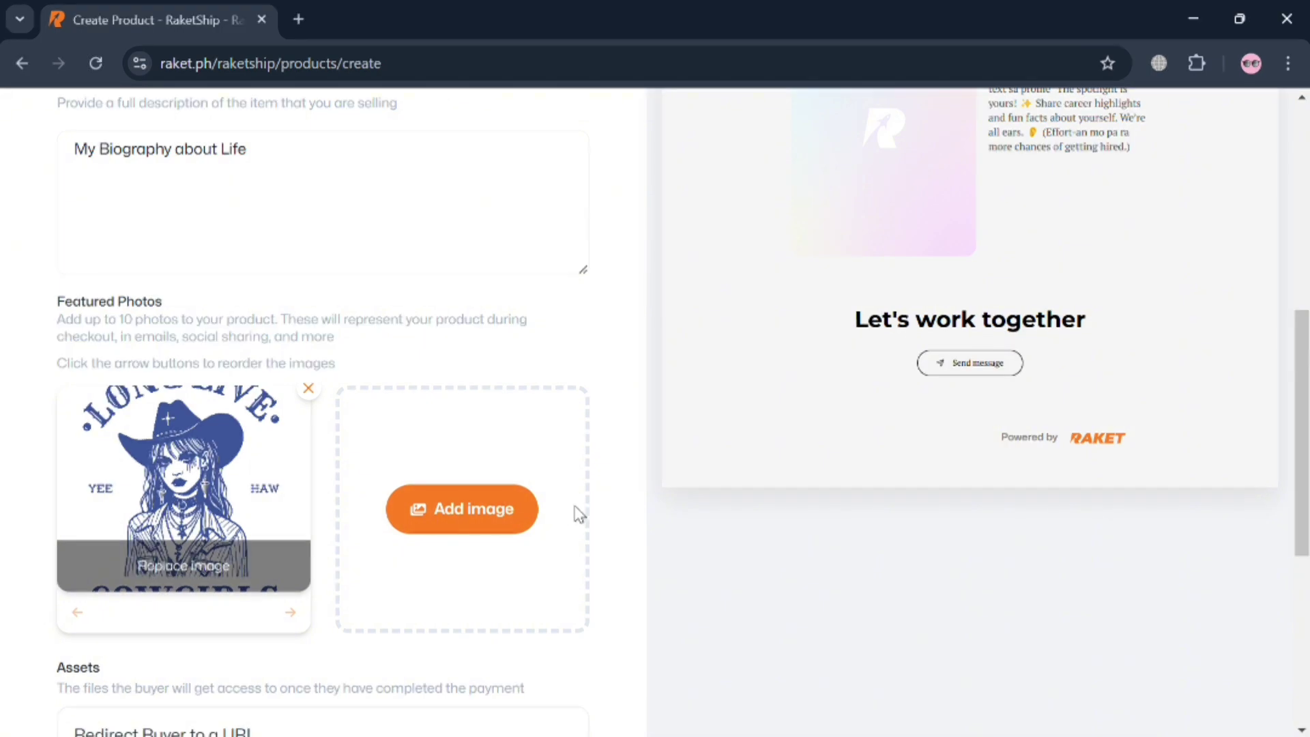
# Step: Add the Nora Baltus autumn leaves stock photo as the second featured photo
pyautogui.click(479, 518)
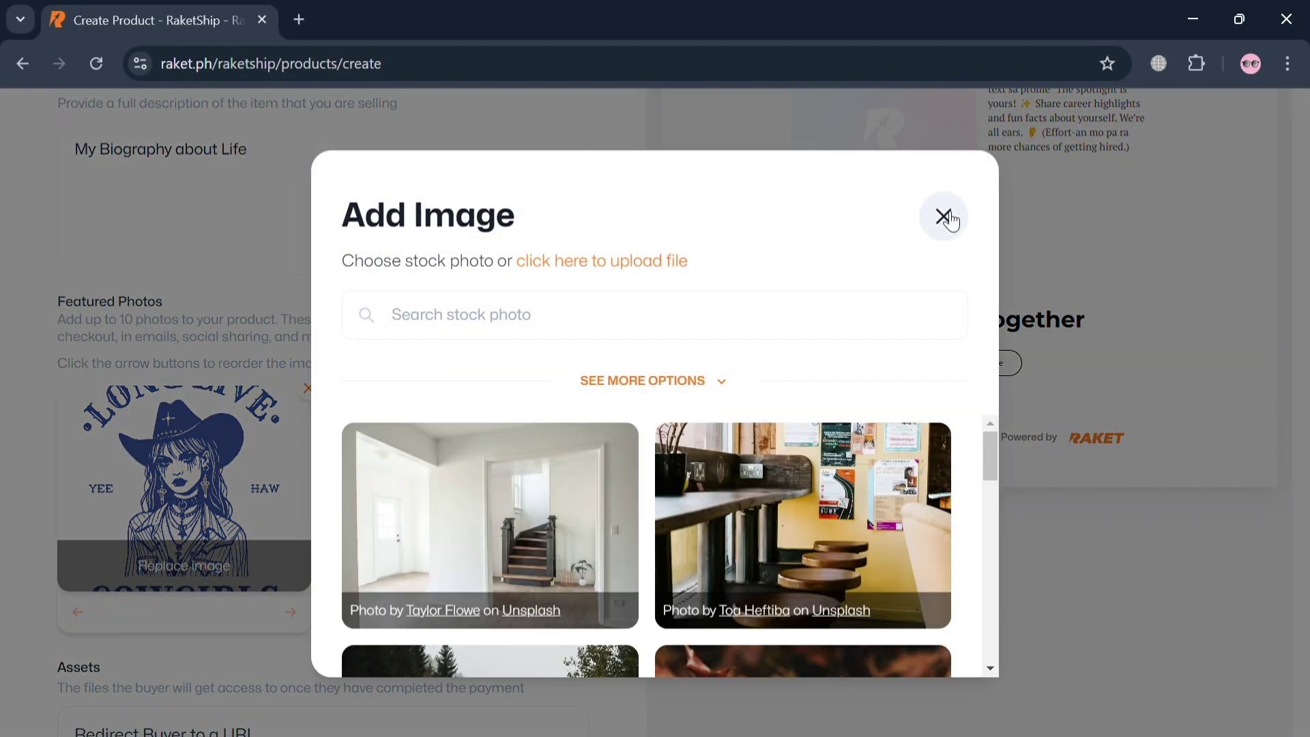
pyautogui.scroll(-5, 798, 578)
pyautogui.scroll(2, 798, 578)
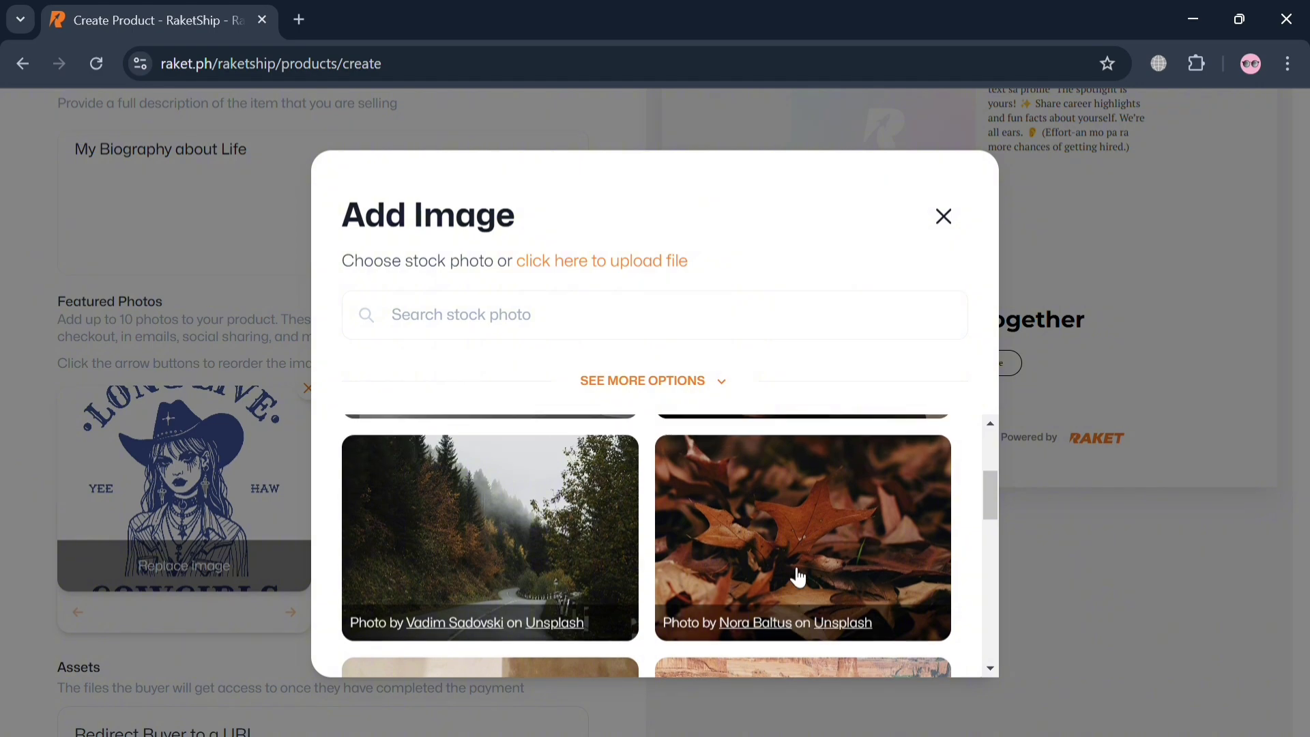
pyautogui.click(748, 556)
pyautogui.scroll(-4, 441, 535)
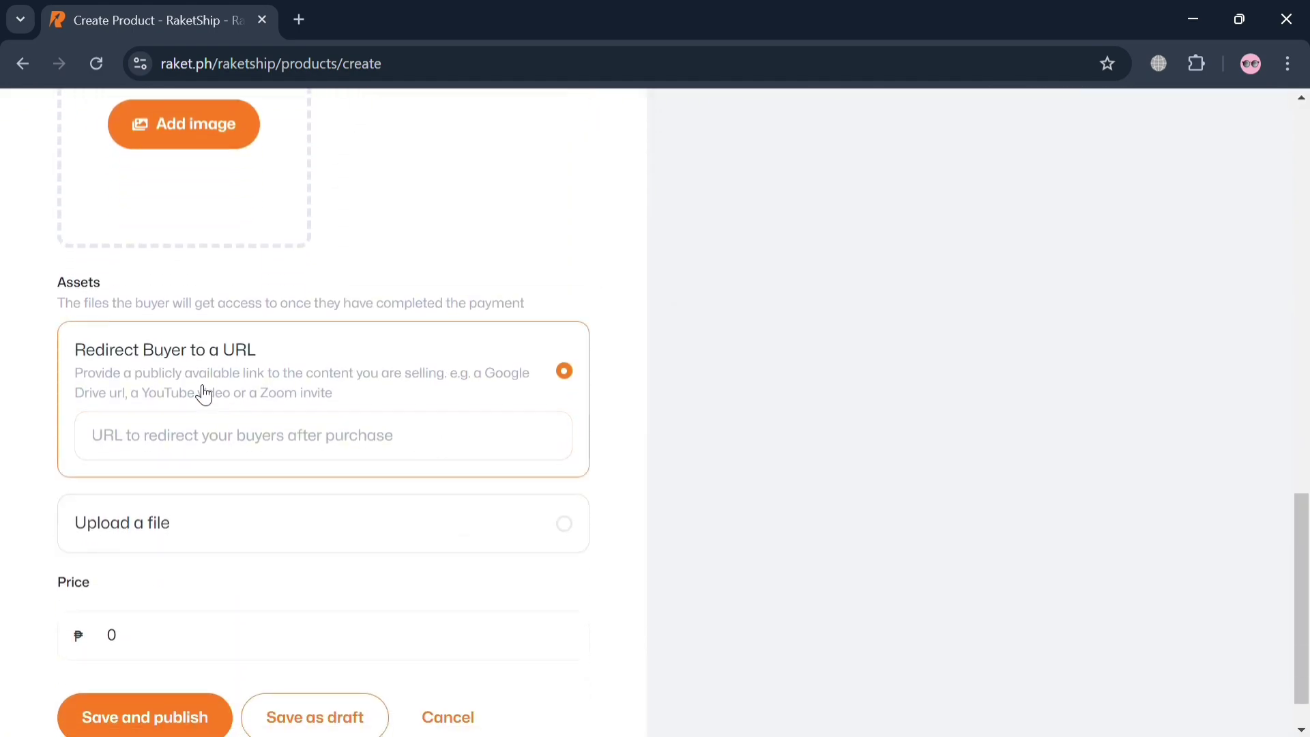
# Step: Switch the asset from redirect URL to the uploaded 'Black White Simple Forever Alone Text T-shirt.png'
pyautogui.click(182, 447)
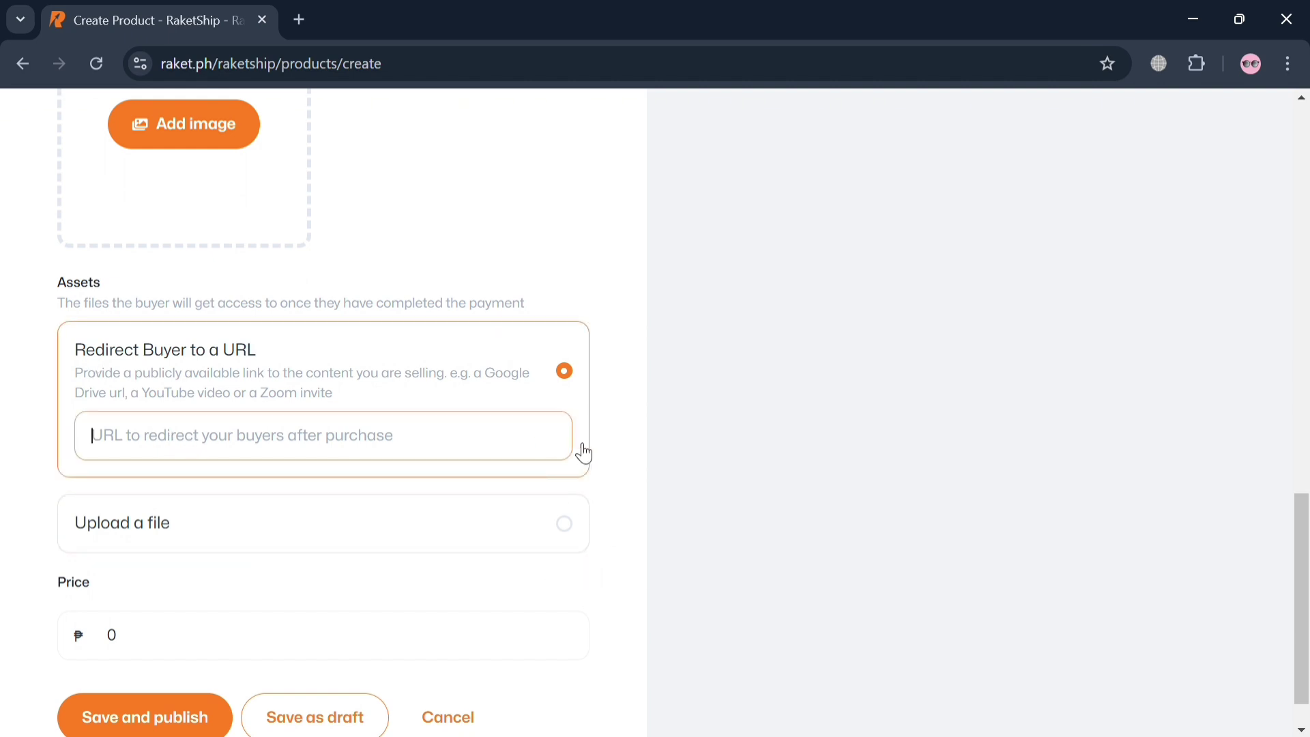
pyautogui.click(571, 539)
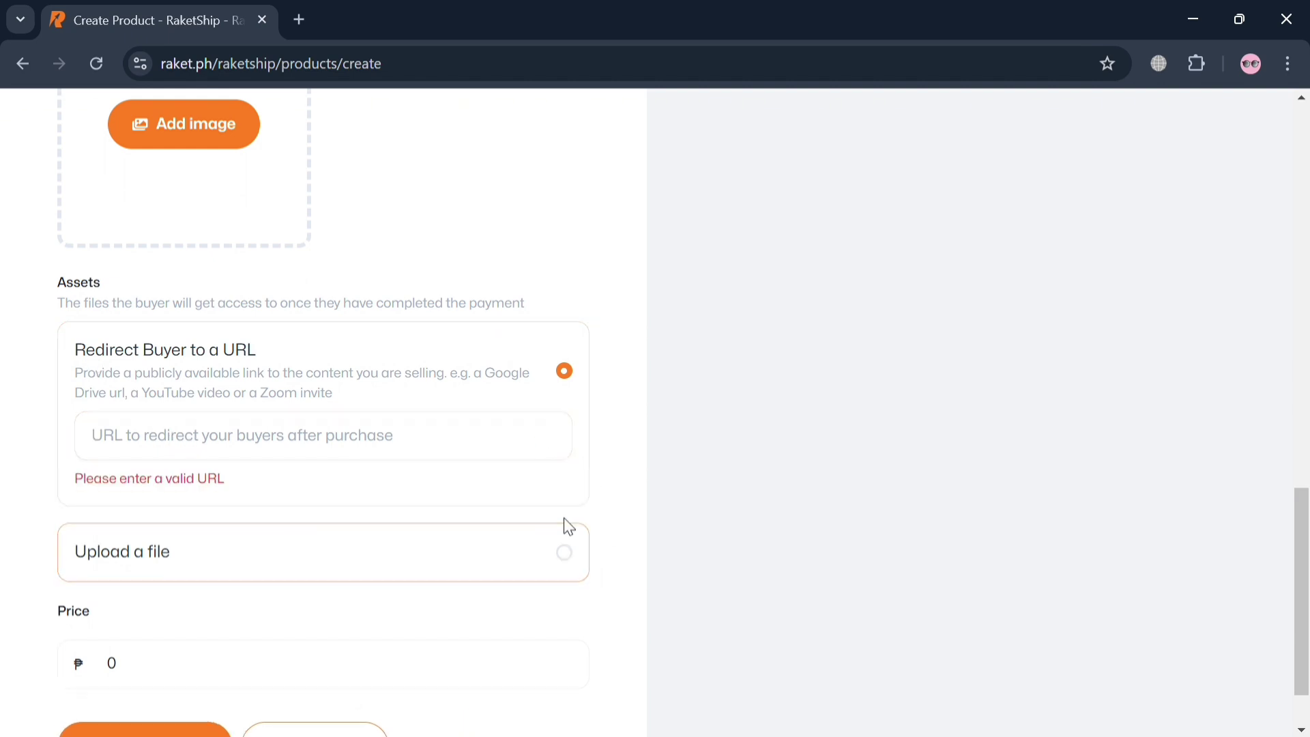
pyautogui.click(568, 554)
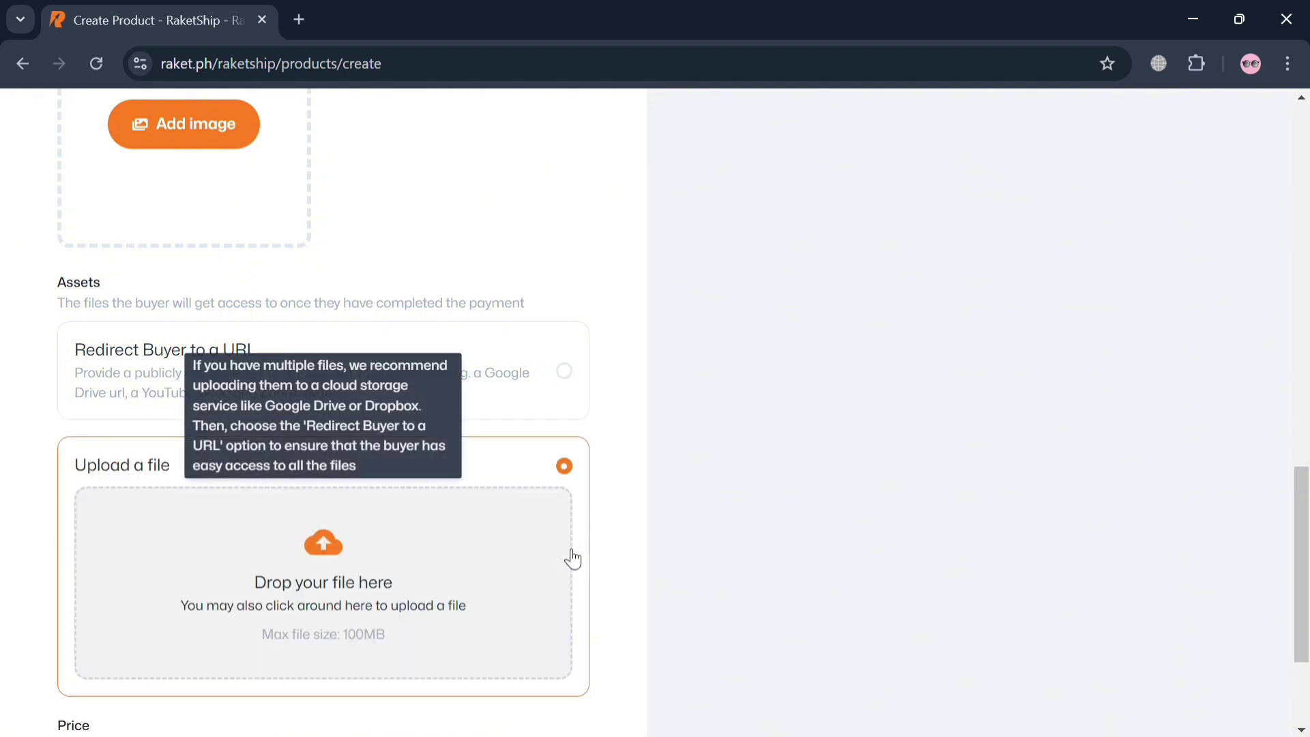
pyautogui.scroll(-2, 572, 560)
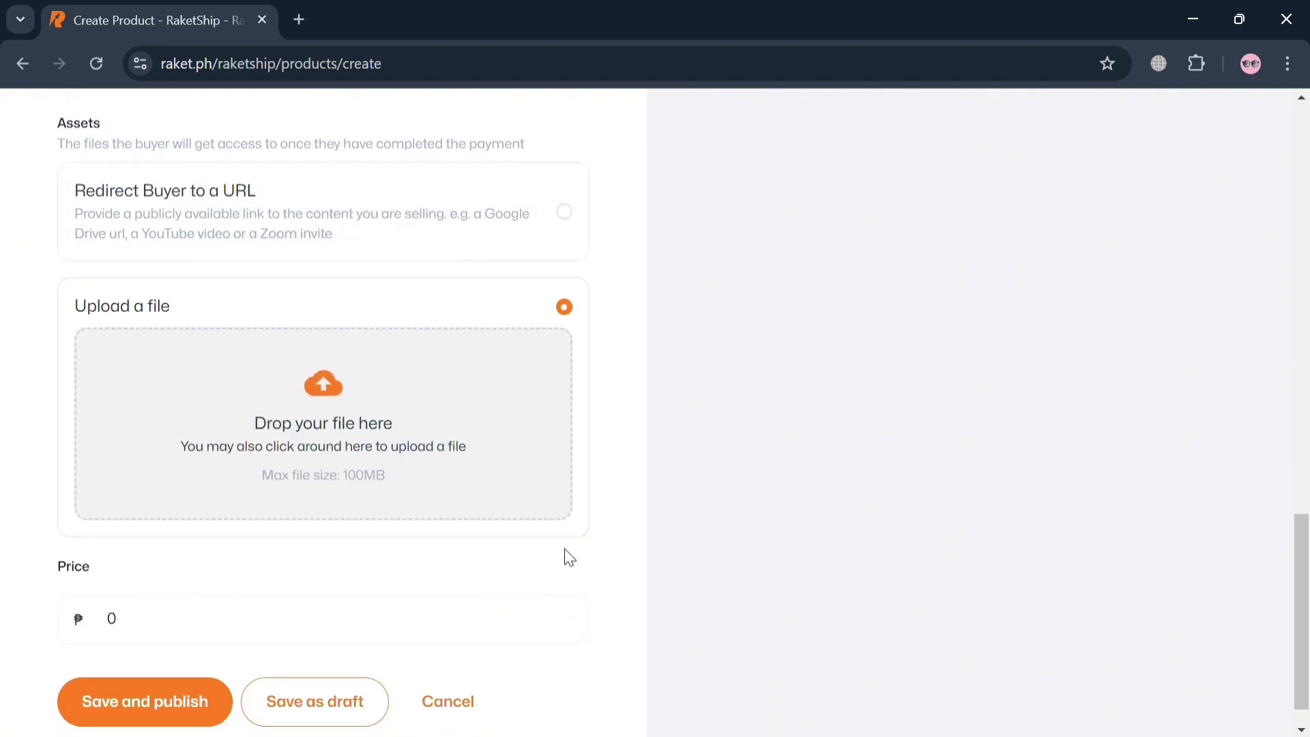
pyautogui.click(318, 442)
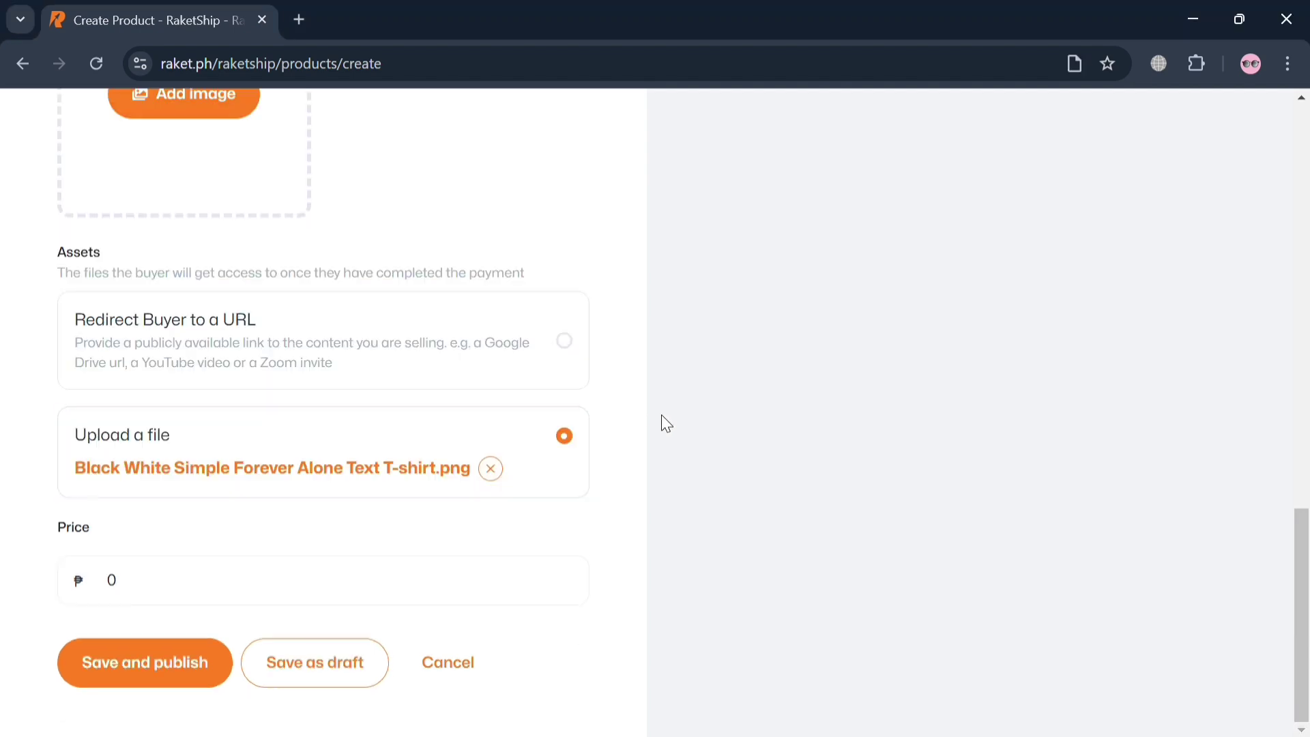
# Step: Enter 500 as the product price, clearing the minimum-price warning
pyautogui.click(212, 571)
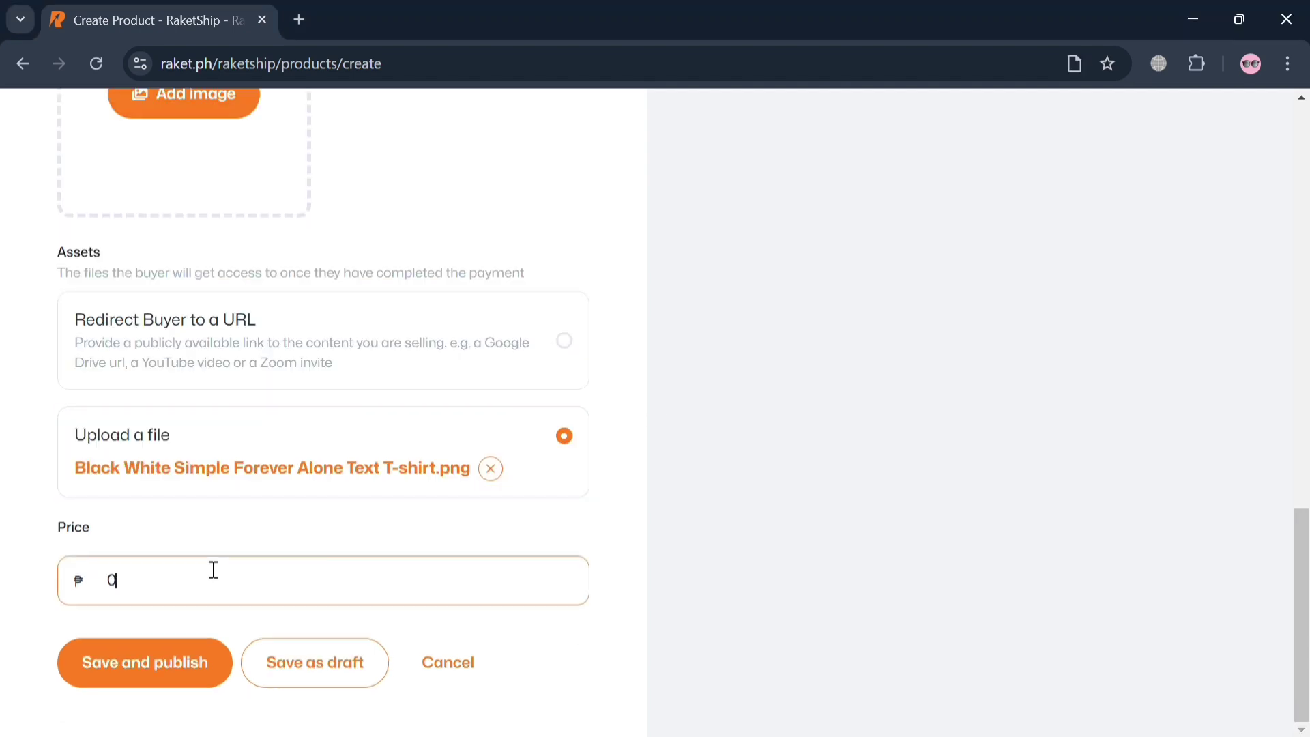
pyautogui.write('500')
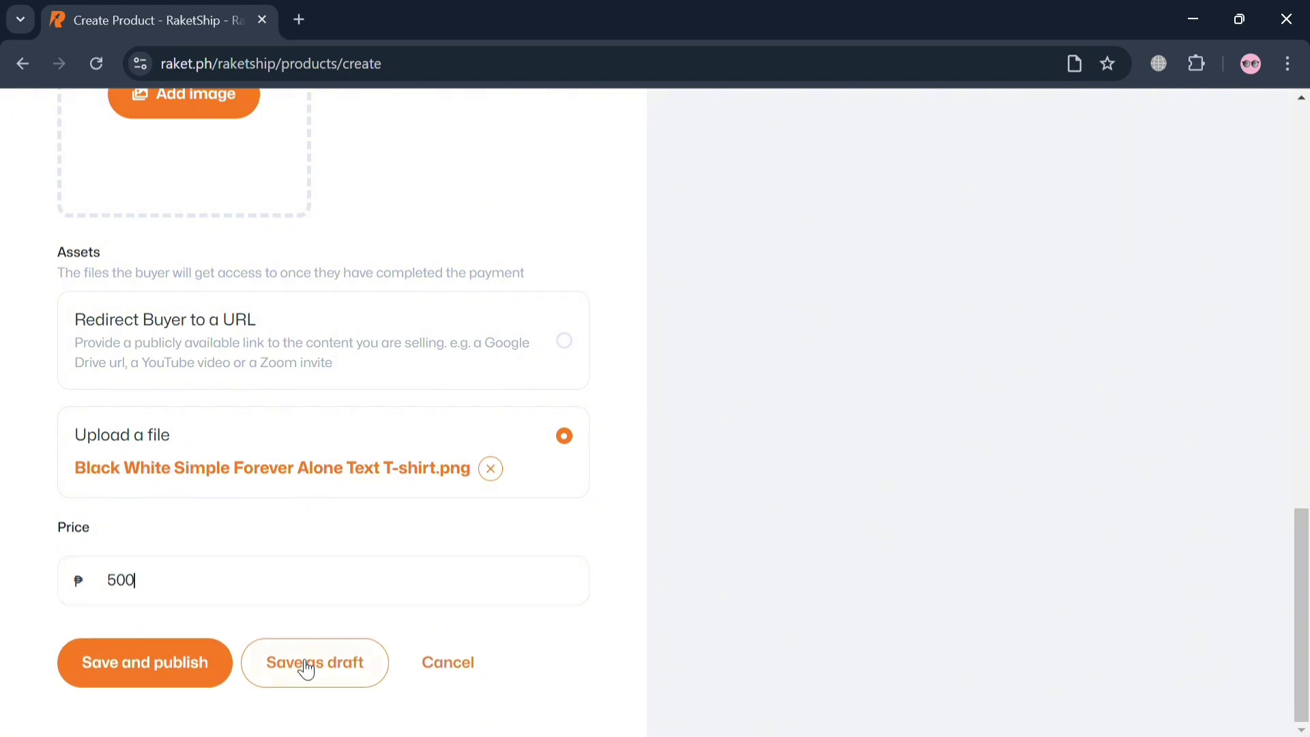
pyautogui.scroll(15, 556, 503)
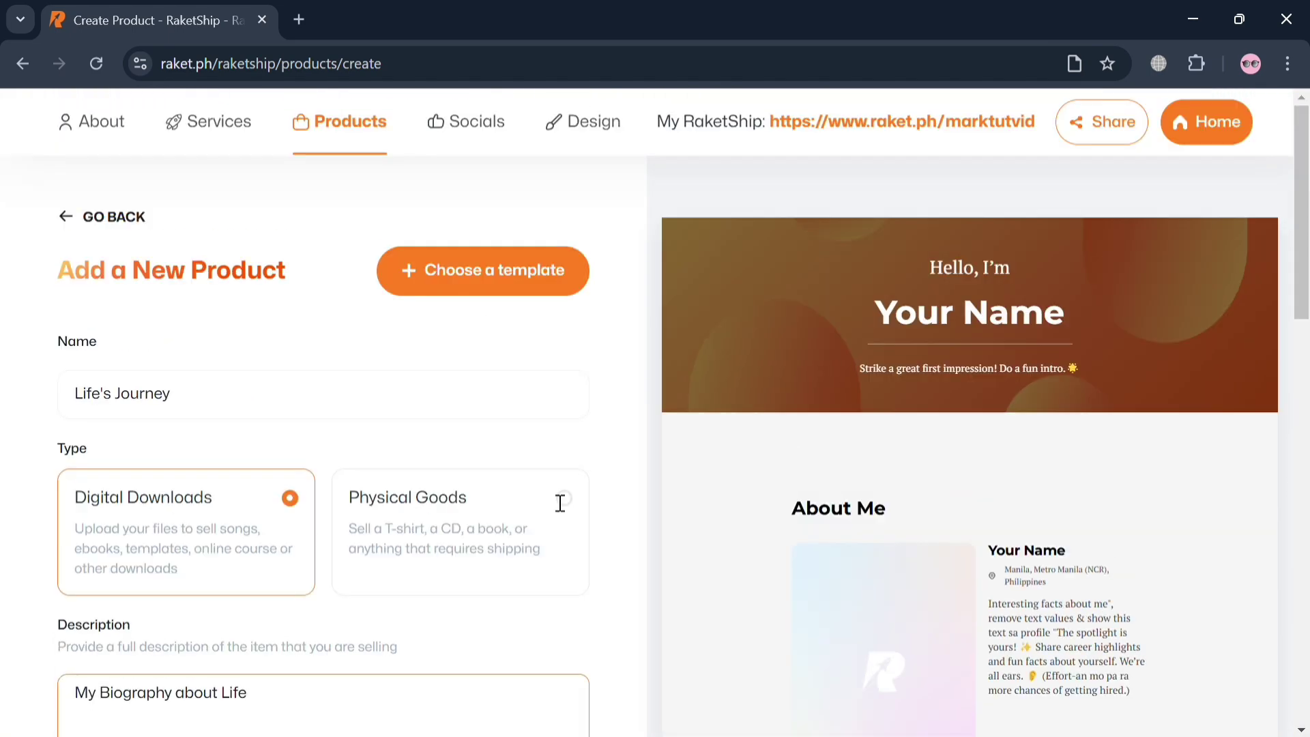
pyautogui.scroll(-15, 558, 503)
pyautogui.scroll(12, 555, 500)
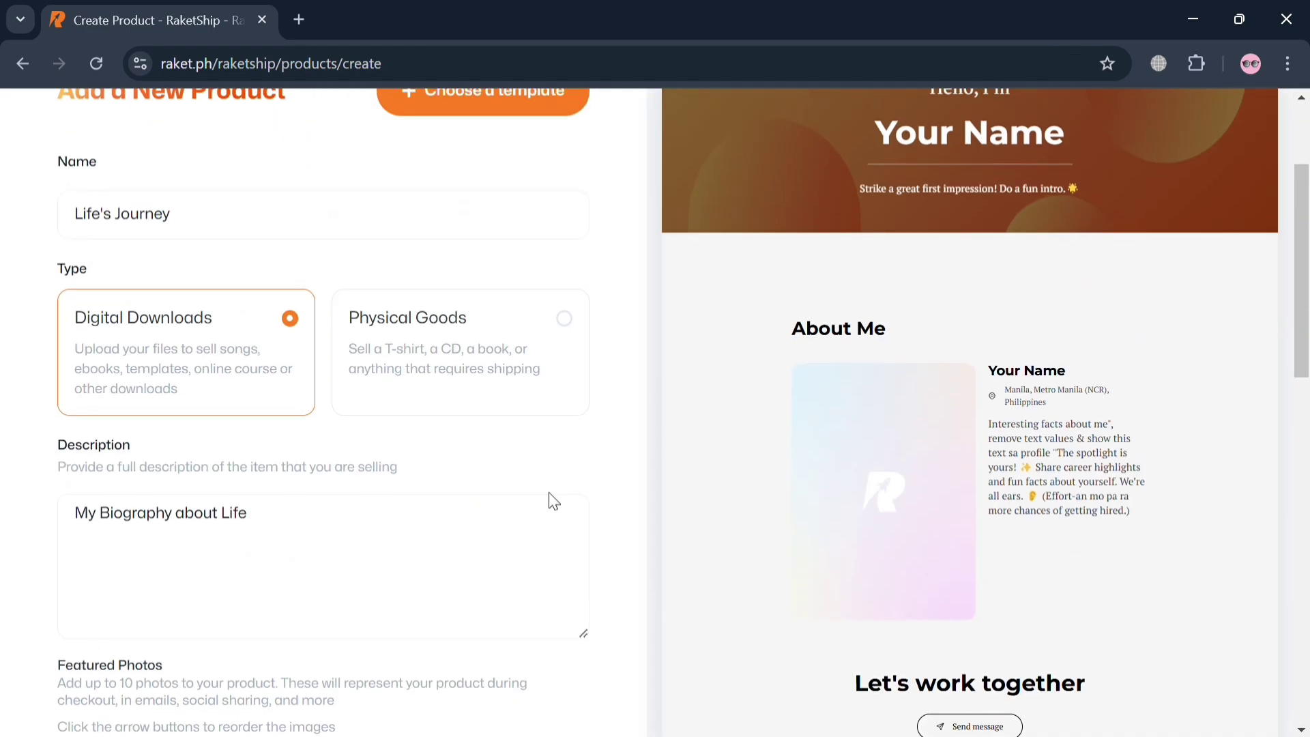
pyautogui.scroll(-7, 969, 505)
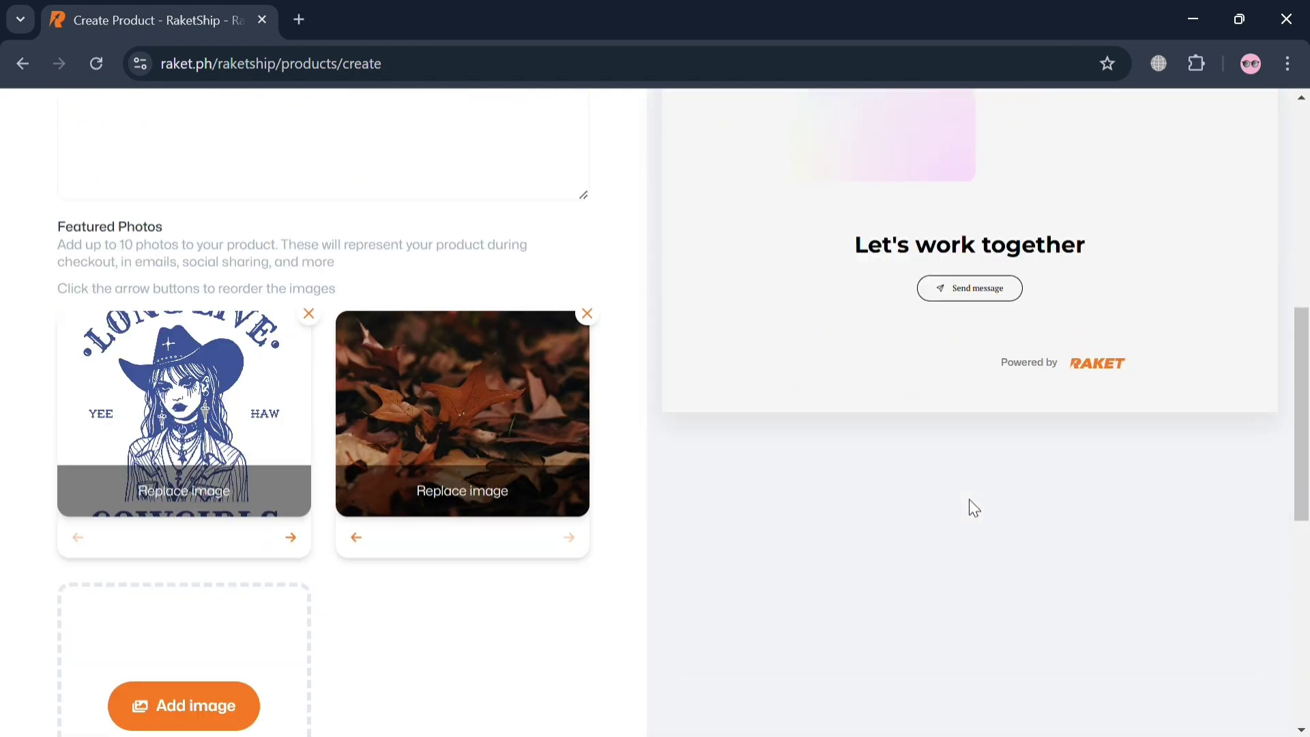
pyautogui.scroll(-8, 330, 558)
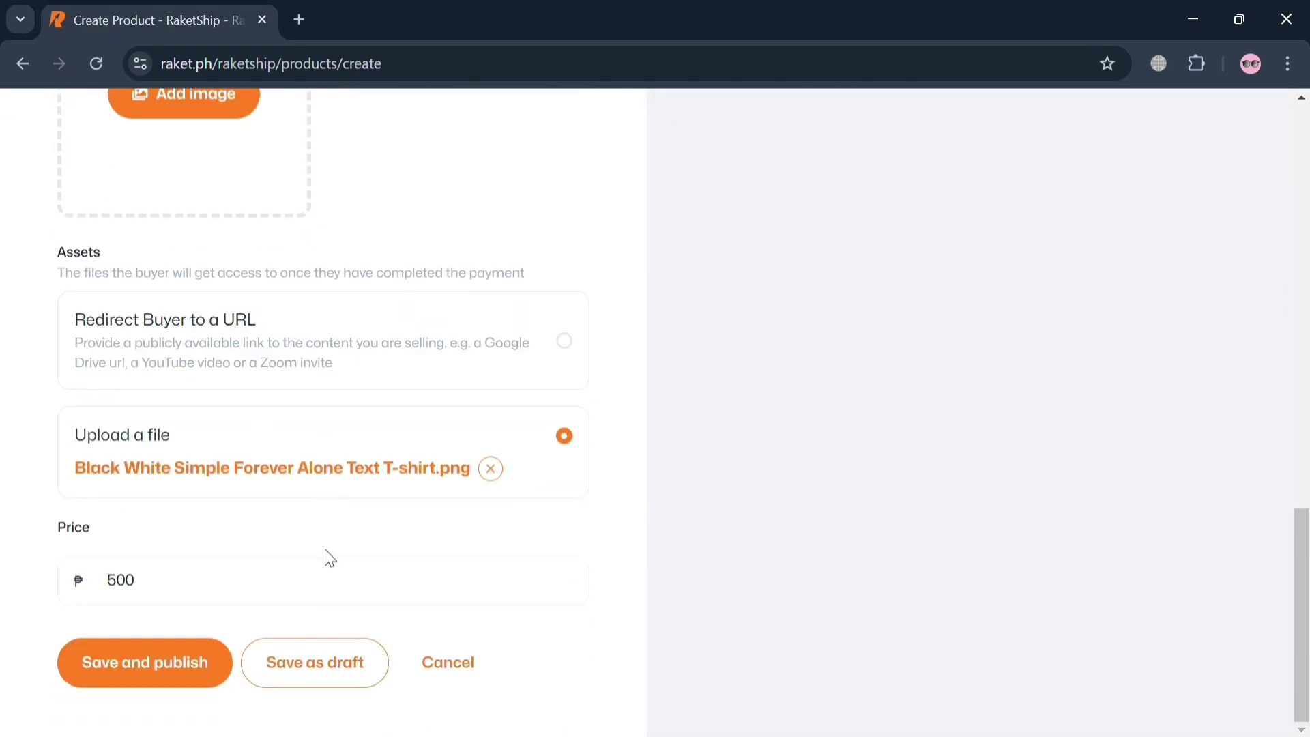
# Step: Save and publish the Life's Journey listing and confirm the success message
pyautogui.click(189, 674)
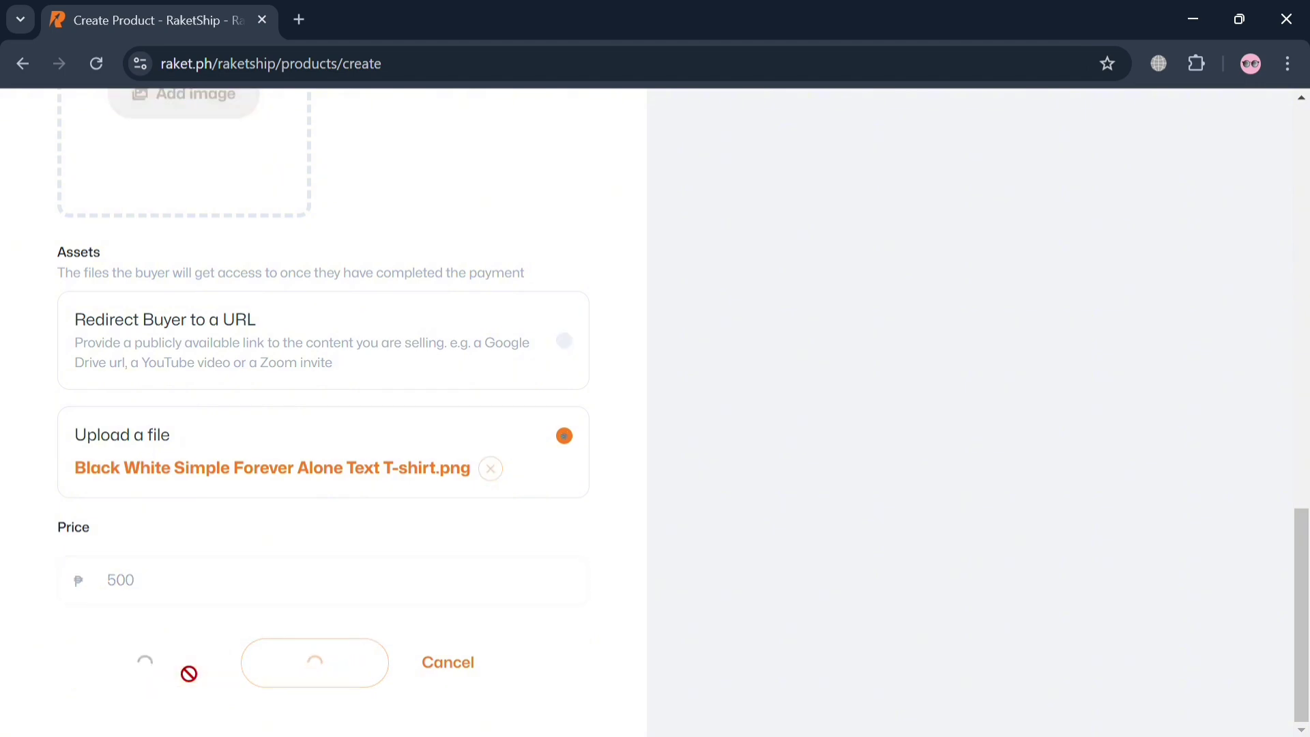
pyautogui.scroll(4, 527, 587)
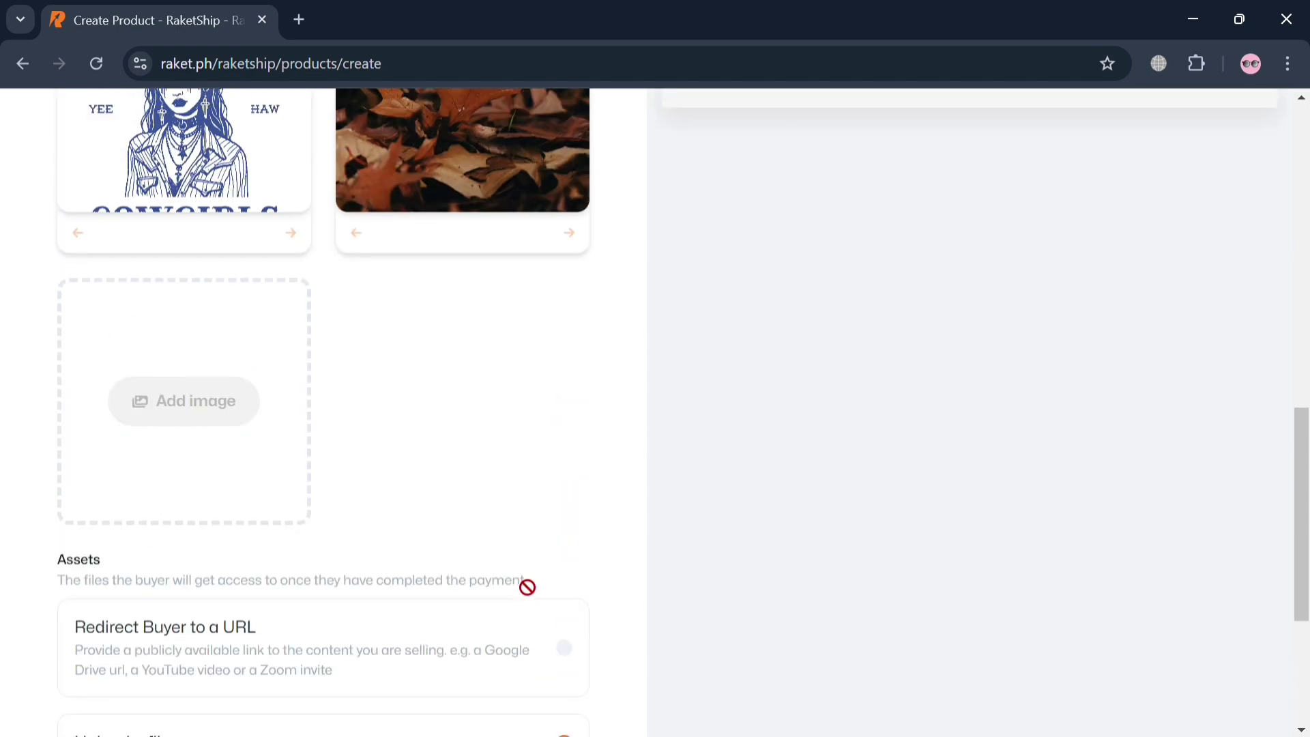
pyautogui.scroll(10, 528, 586)
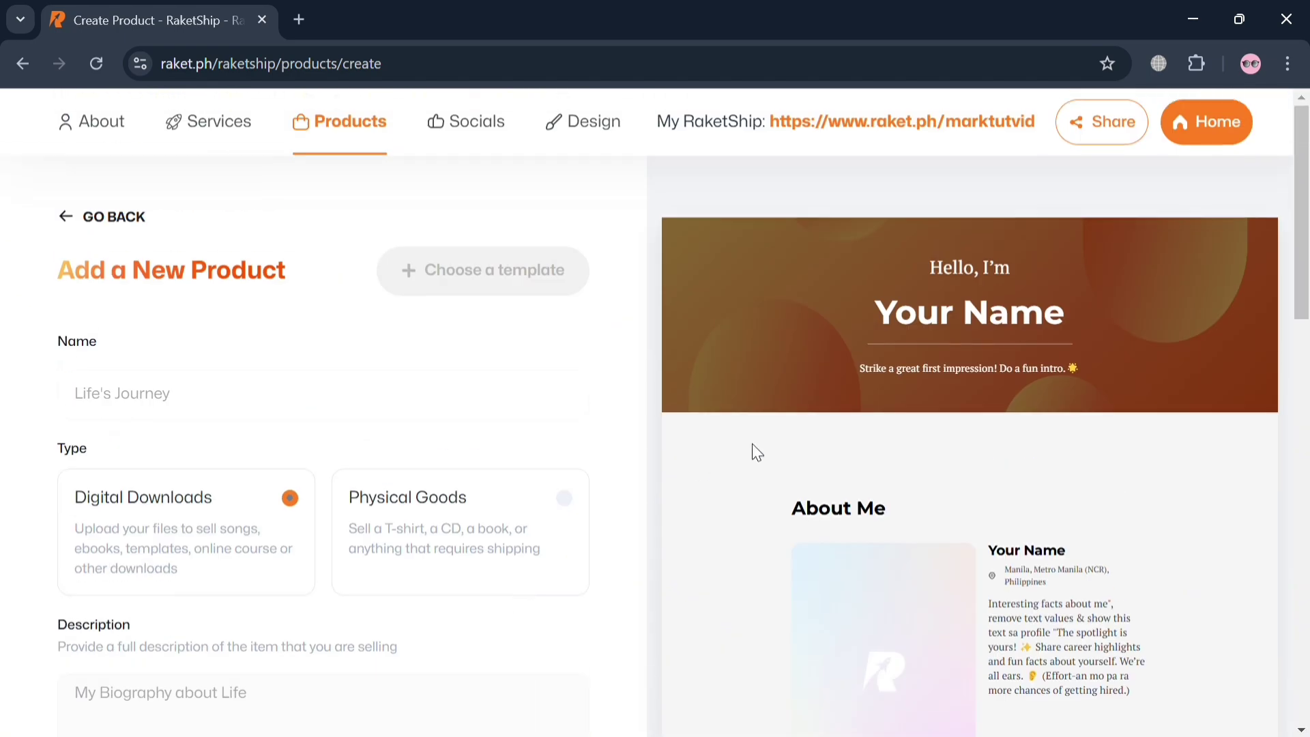
pyautogui.scroll(-14, 587, 542)
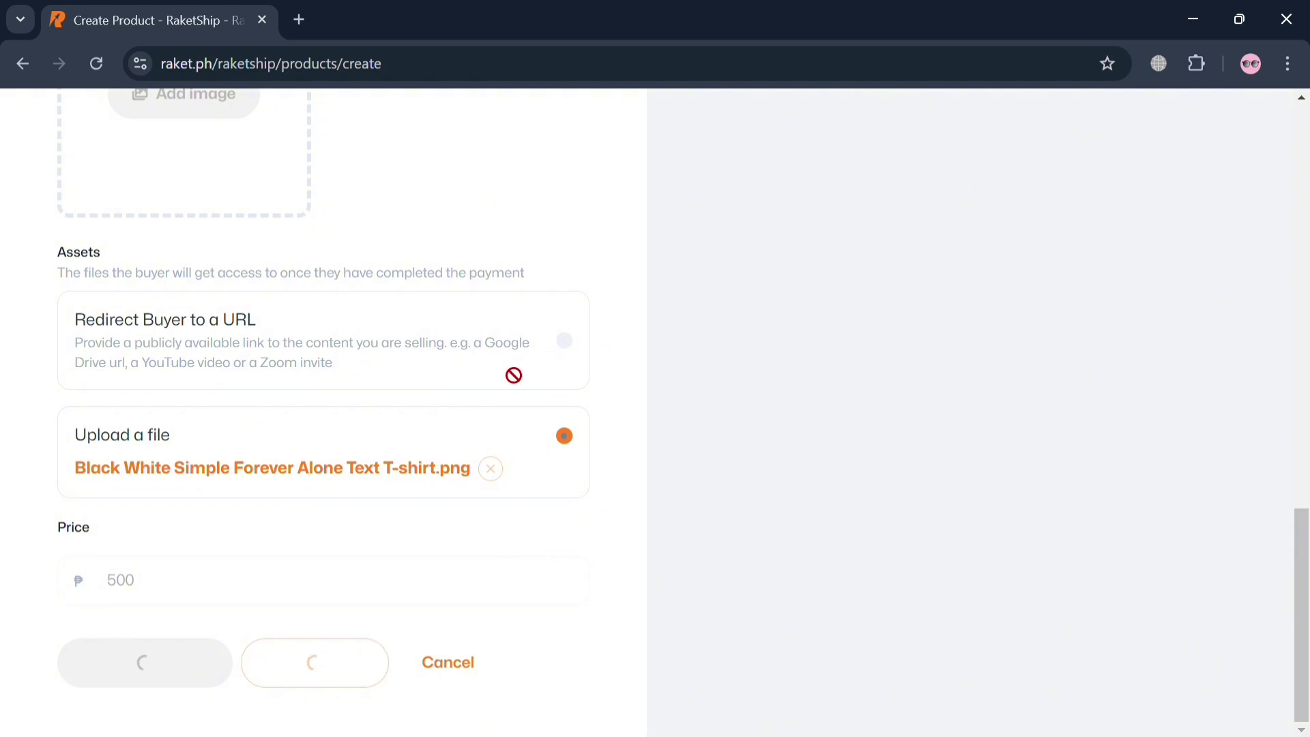
pyautogui.scroll(4, 496, 380)
pyautogui.scroll(12, 496, 380)
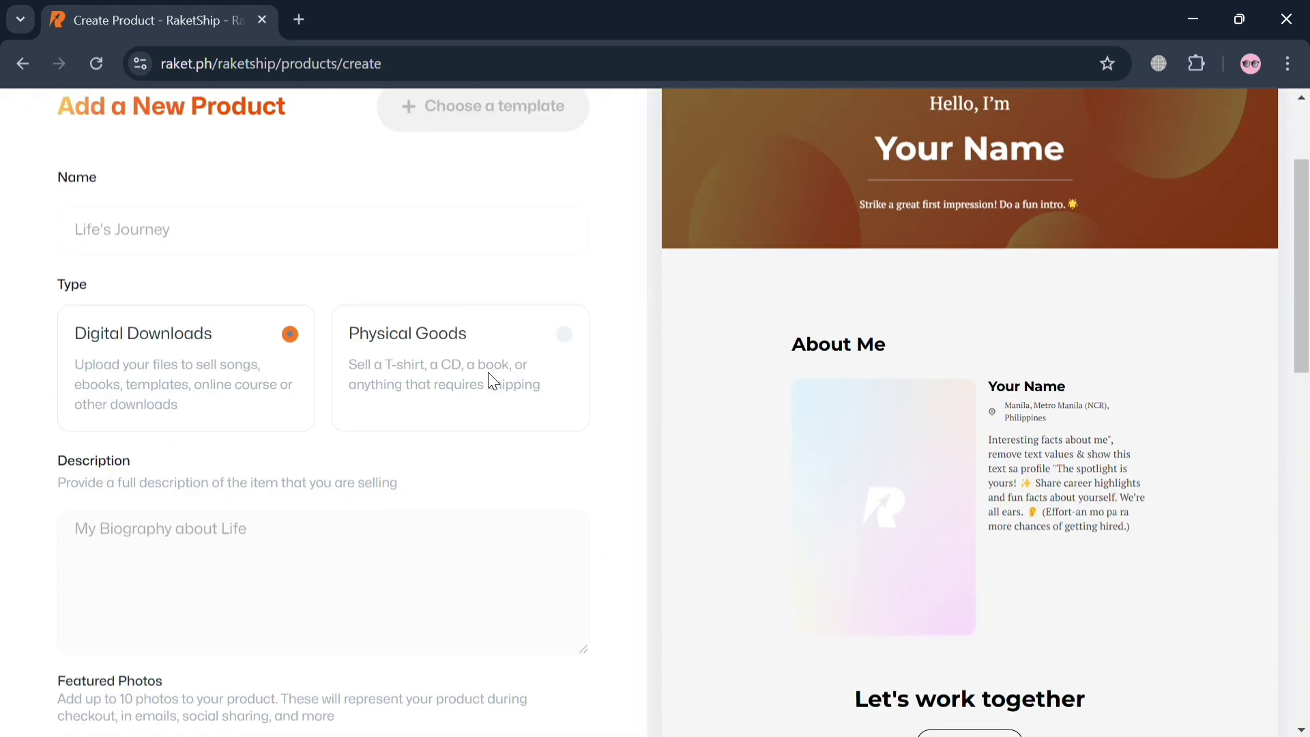
pyautogui.scroll(2, 496, 380)
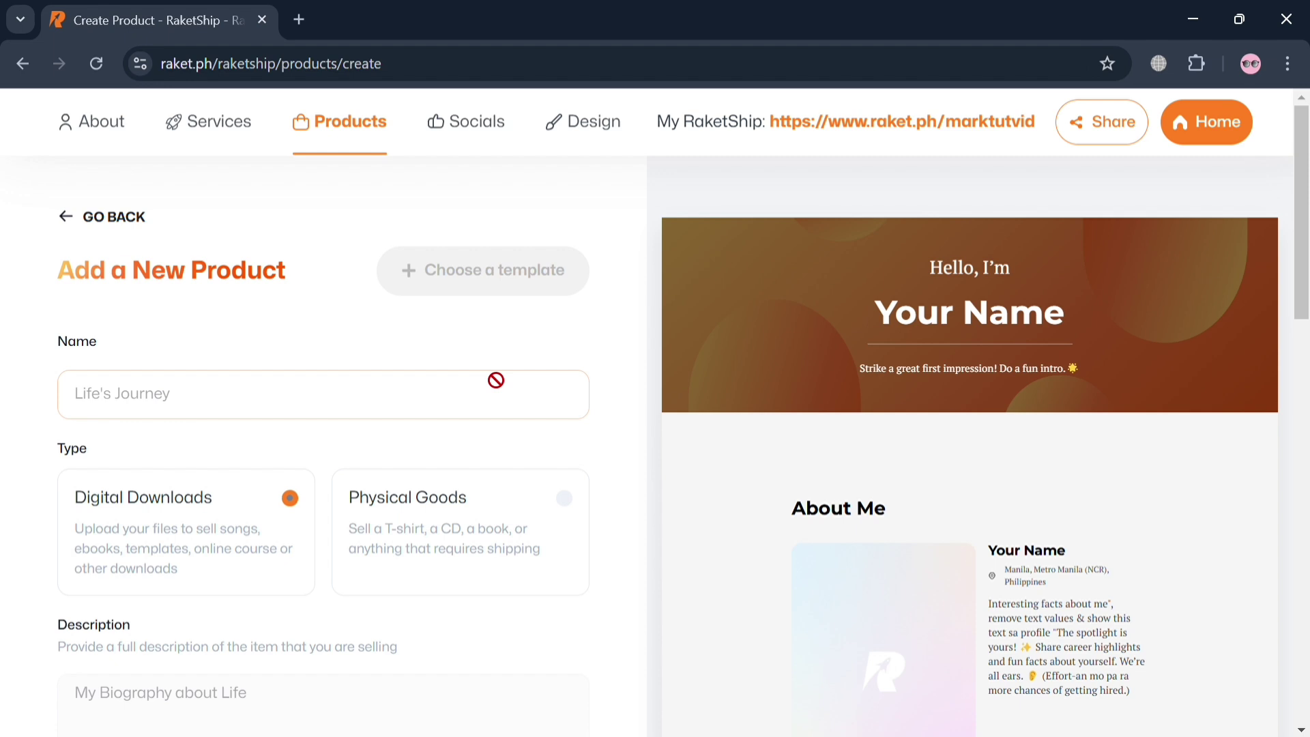
pyautogui.scroll(-6, 555, 365)
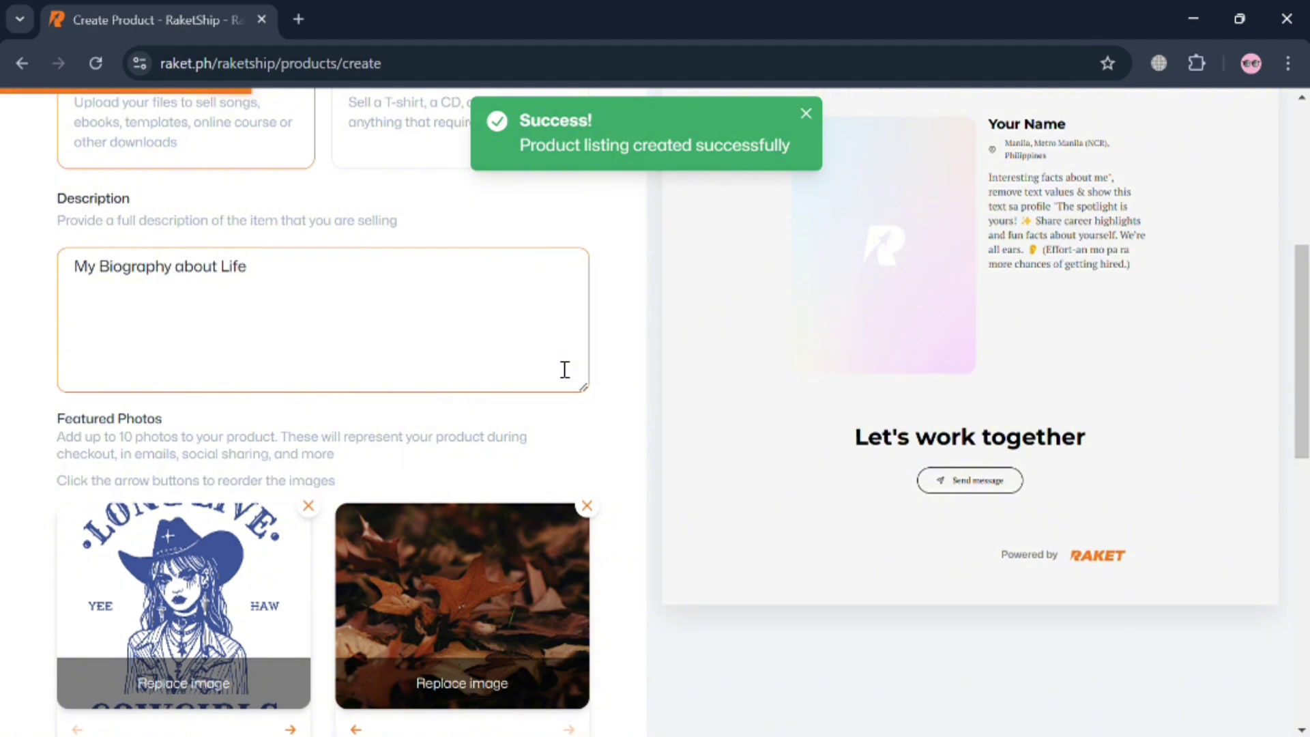
pyautogui.scroll(-3, 565, 369)
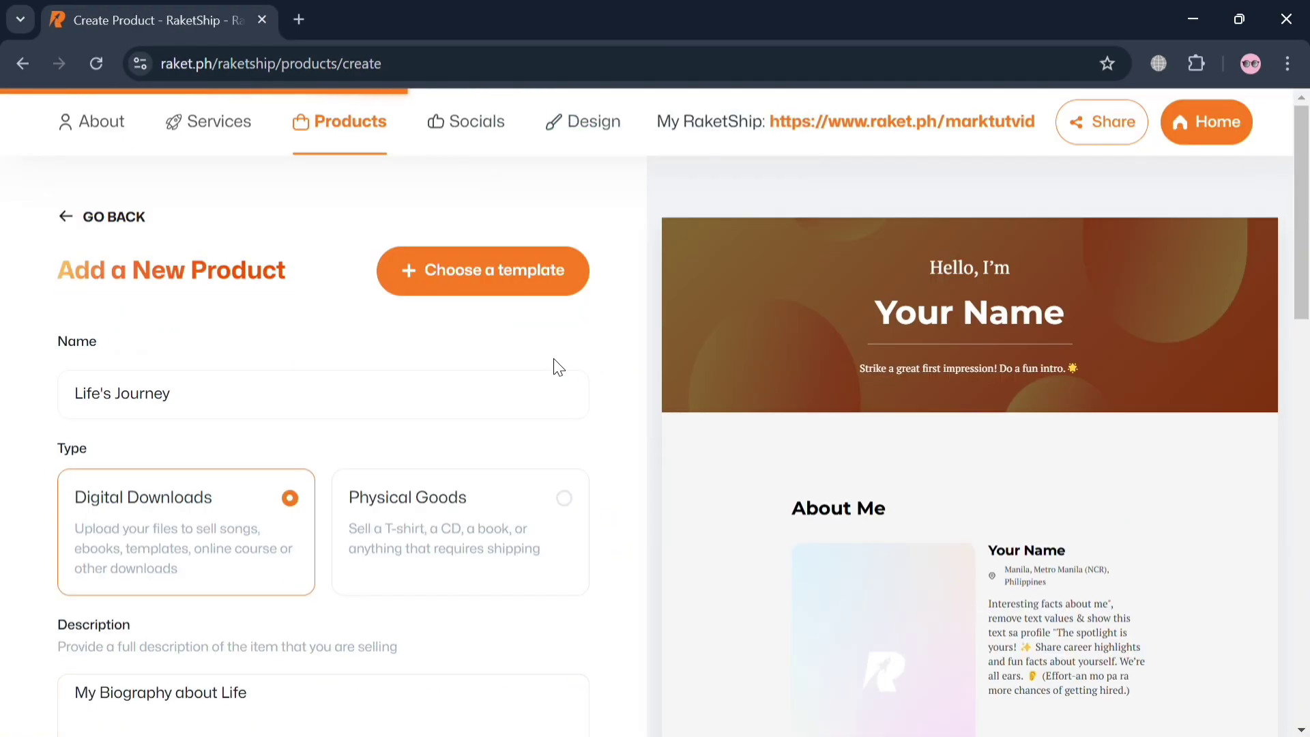
pyautogui.scroll(-10, 557, 368)
pyautogui.scroll(10, 557, 369)
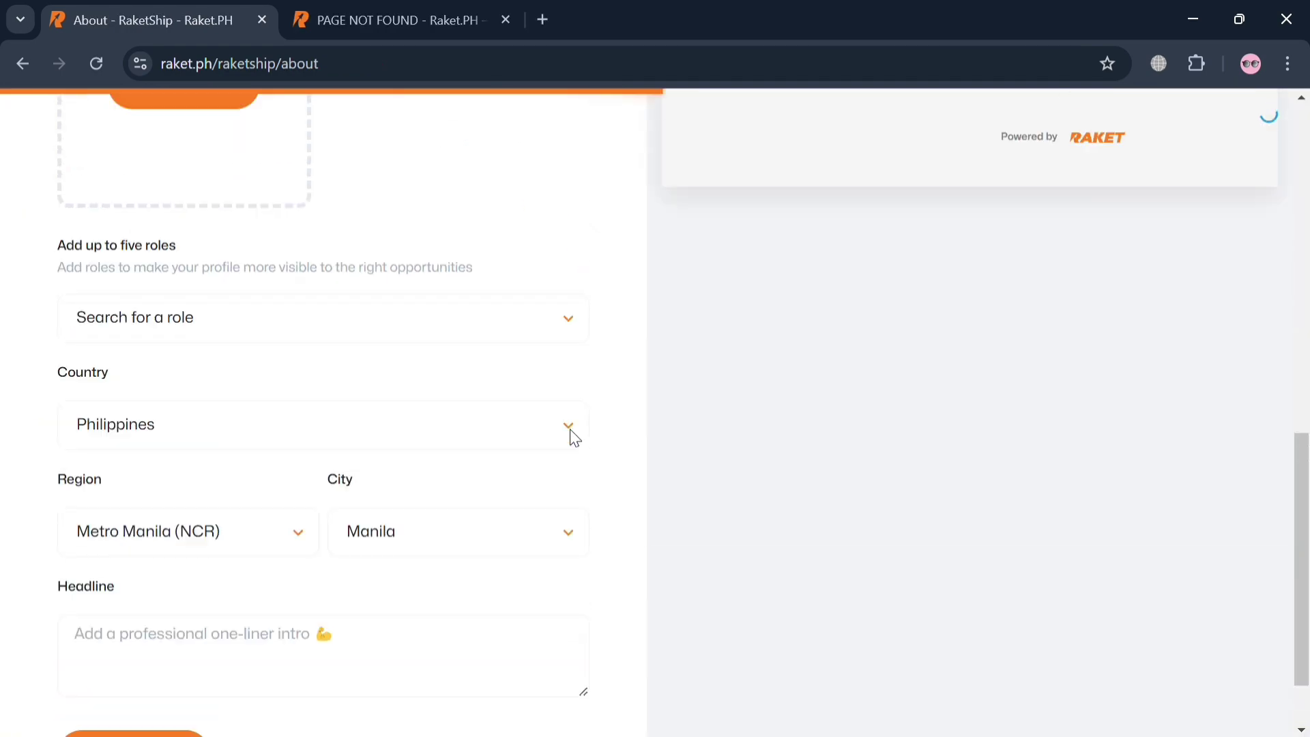
# Step: Autofill the First and Last name fields on the About page
pyautogui.scroll(10, 570, 435)
pyautogui.scroll(-7, 570, 435)
pyautogui.scroll(6, 571, 437)
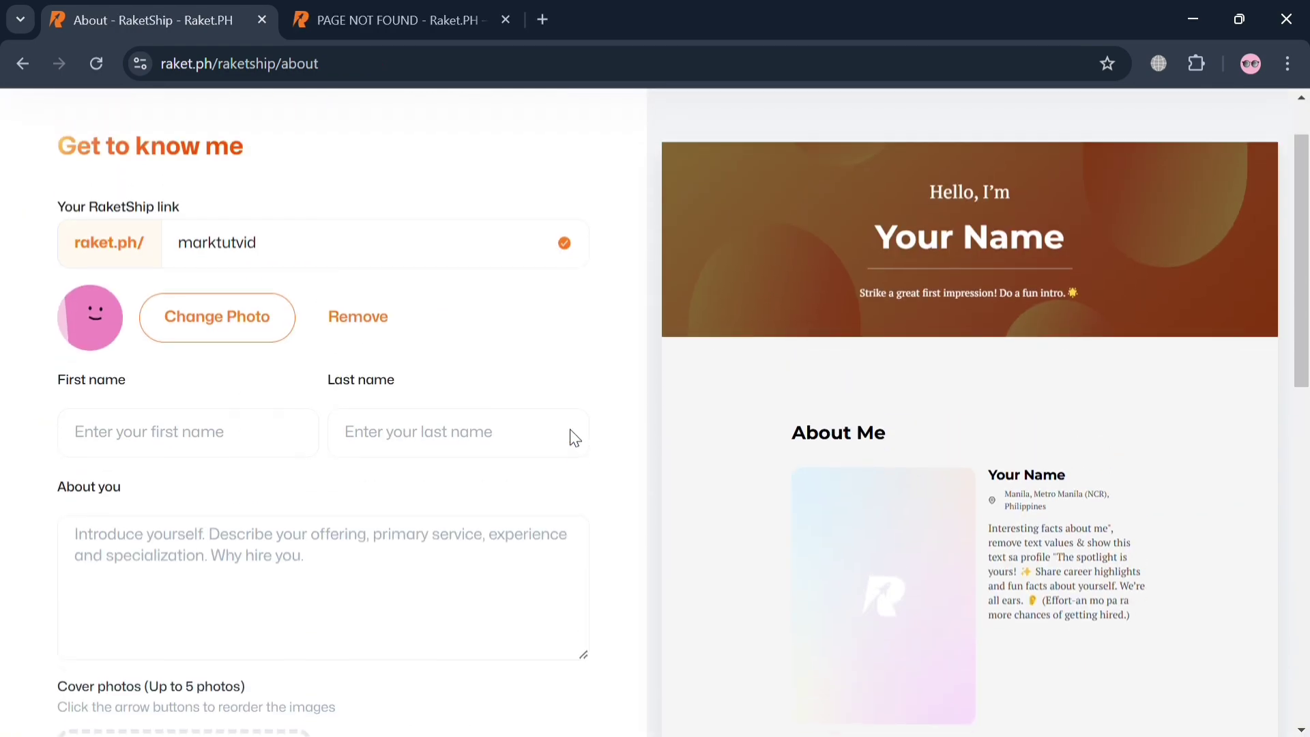
pyautogui.click(178, 452)
pyautogui.click(241, 496)
# Step: Type 'I'm a writer' in the About you box, correcting the mistyped capital A
pyautogui.scroll(-3, 241, 497)
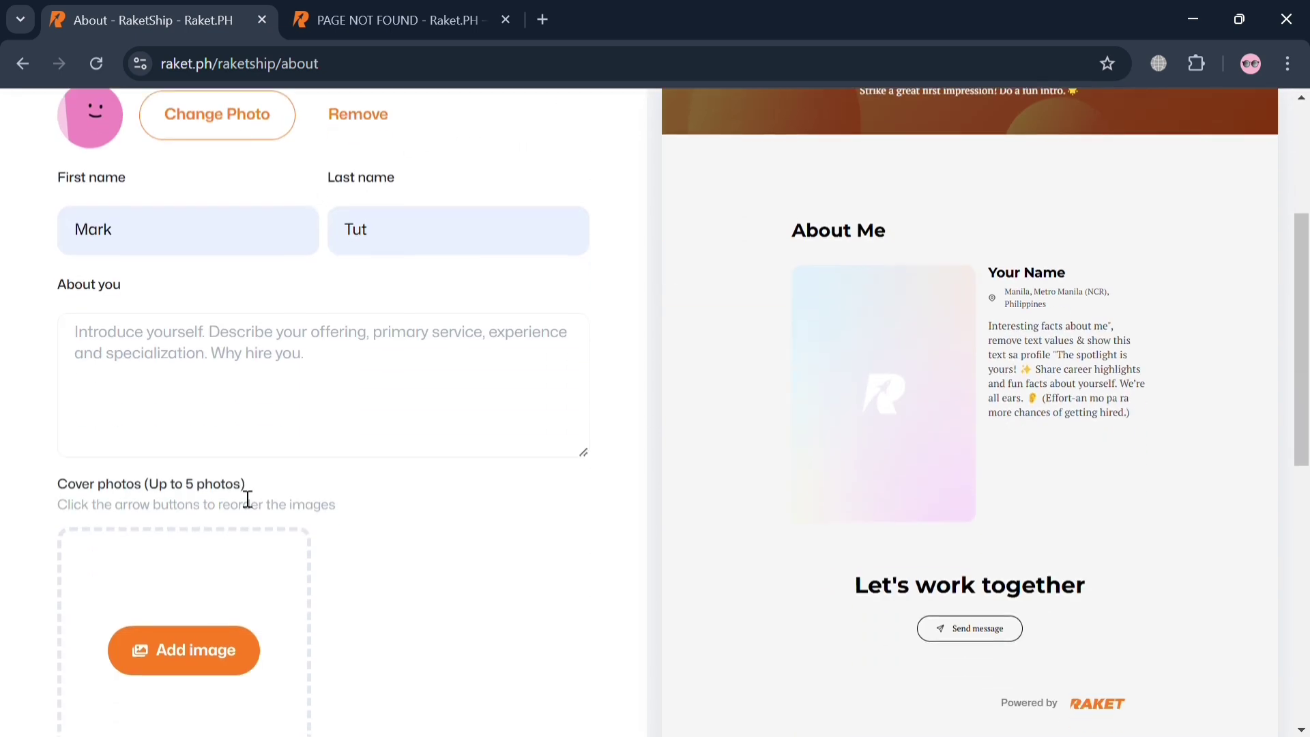
pyautogui.write('I')
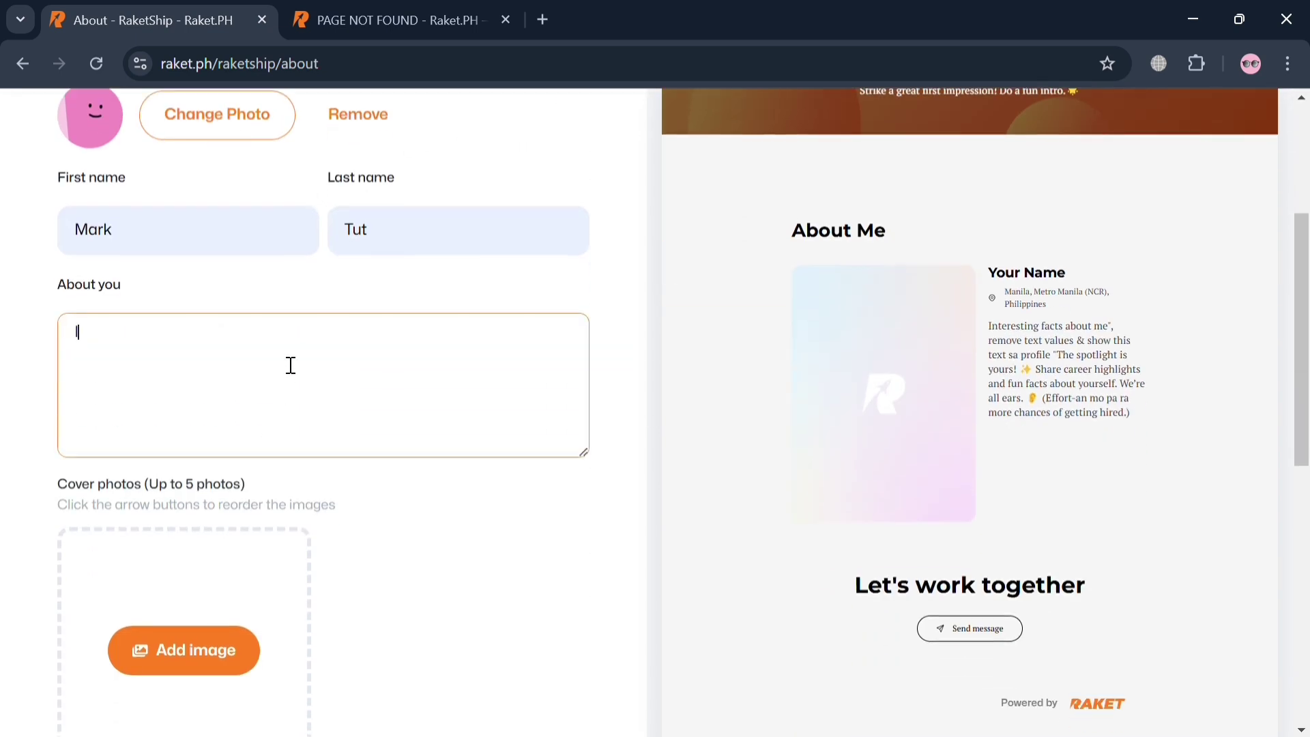
pyautogui.write("'m A write")
pyautogui.scroll(-1, 291, 365)
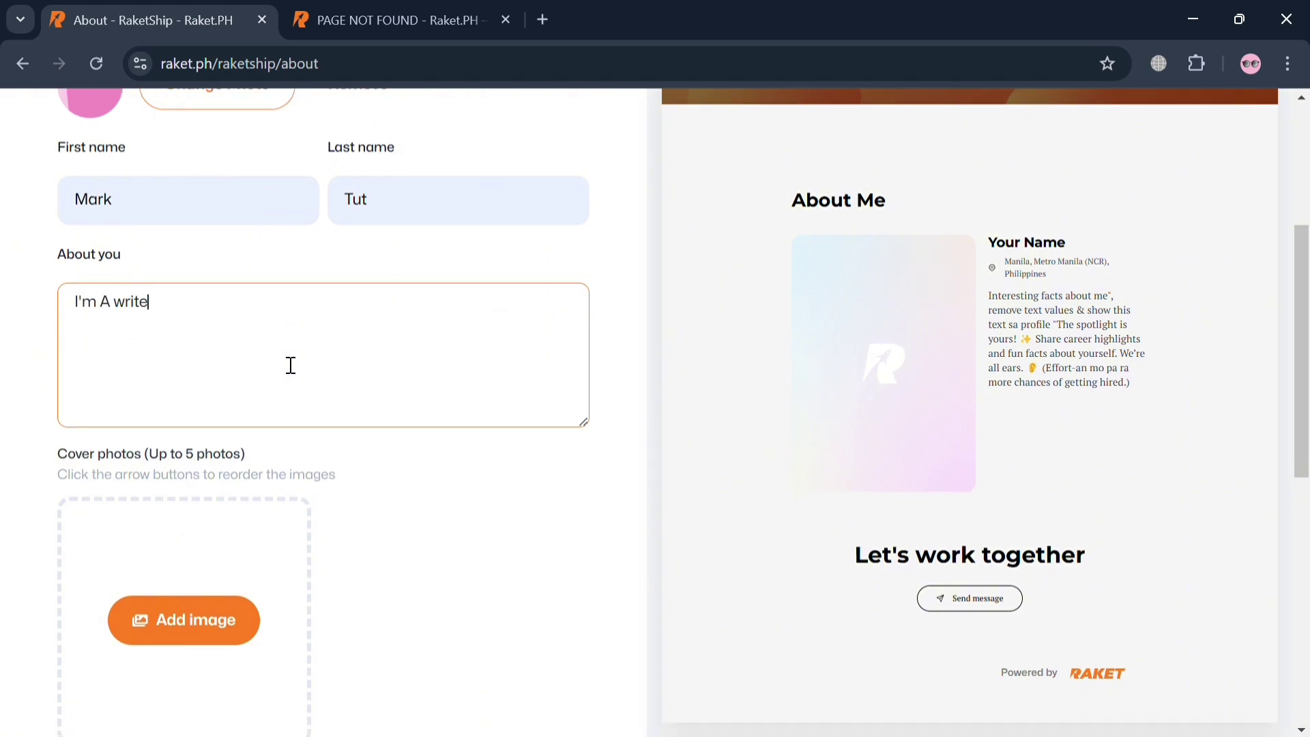
pyautogui.press('Left')
pyautogui.press('BackSpace')
pyautogui.write('a')
pyautogui.scroll(-2, 290, 364)
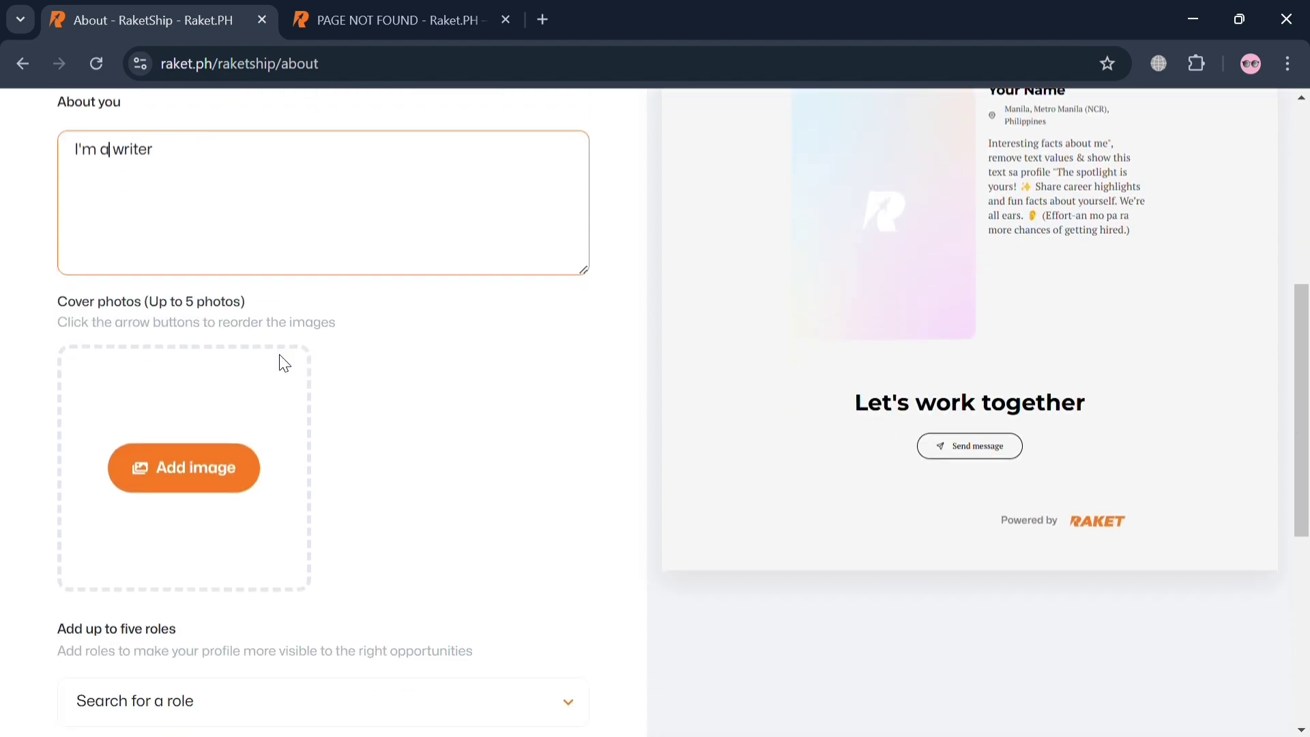
# Step: Search stock photos for 'men model' and set the man-with-bag photo as the first cover
pyautogui.click(240, 483)
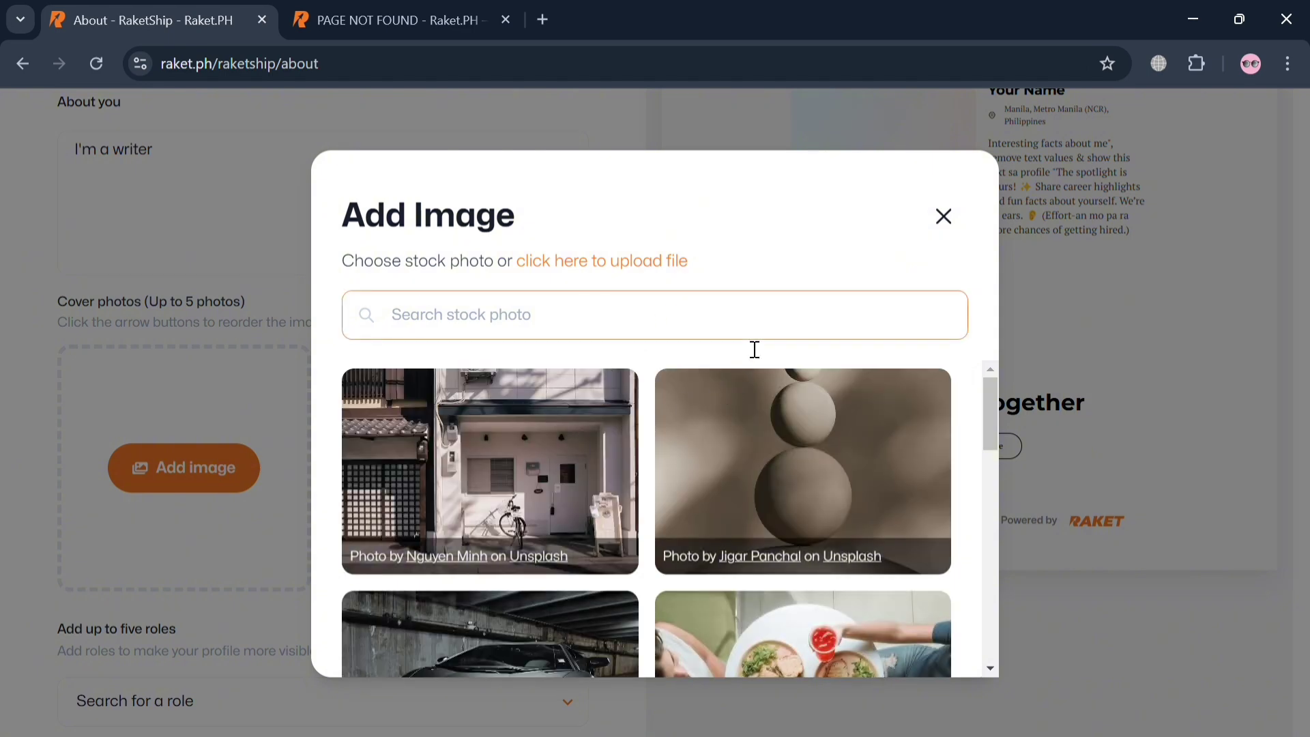
pyautogui.write('m')
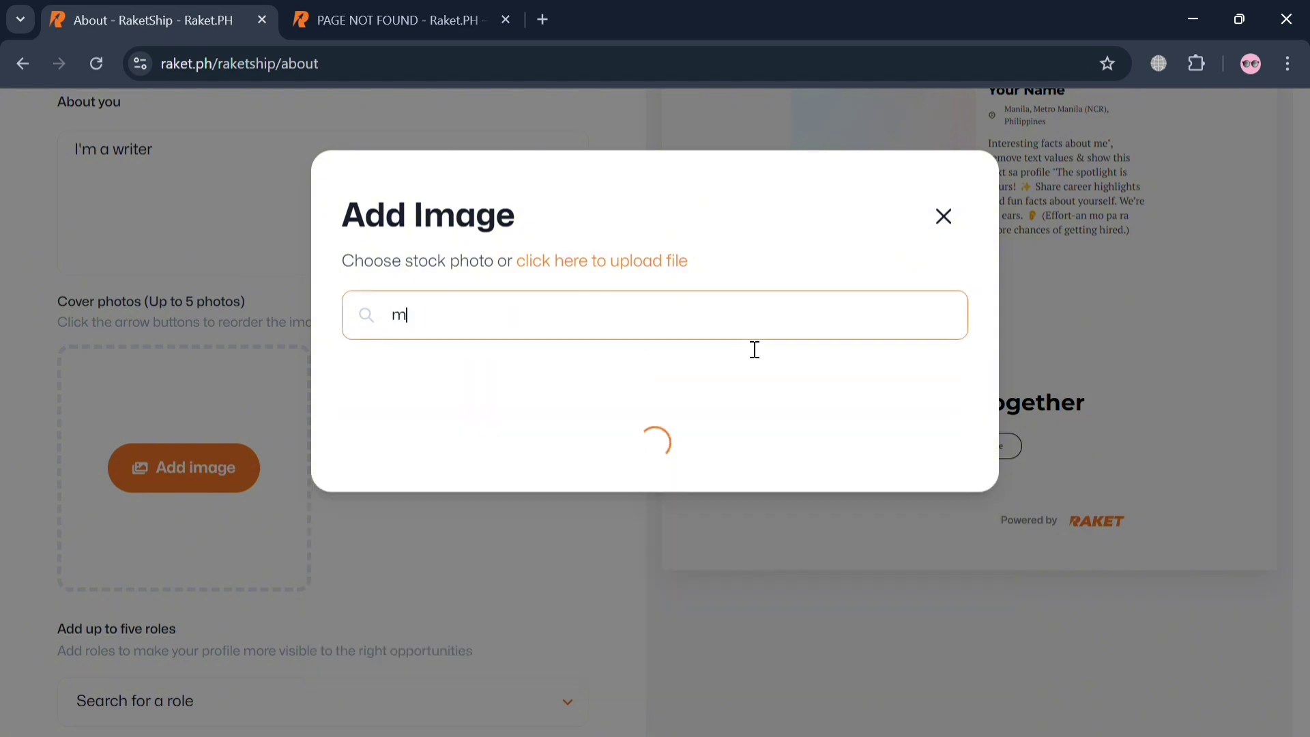
pyautogui.write('en model')
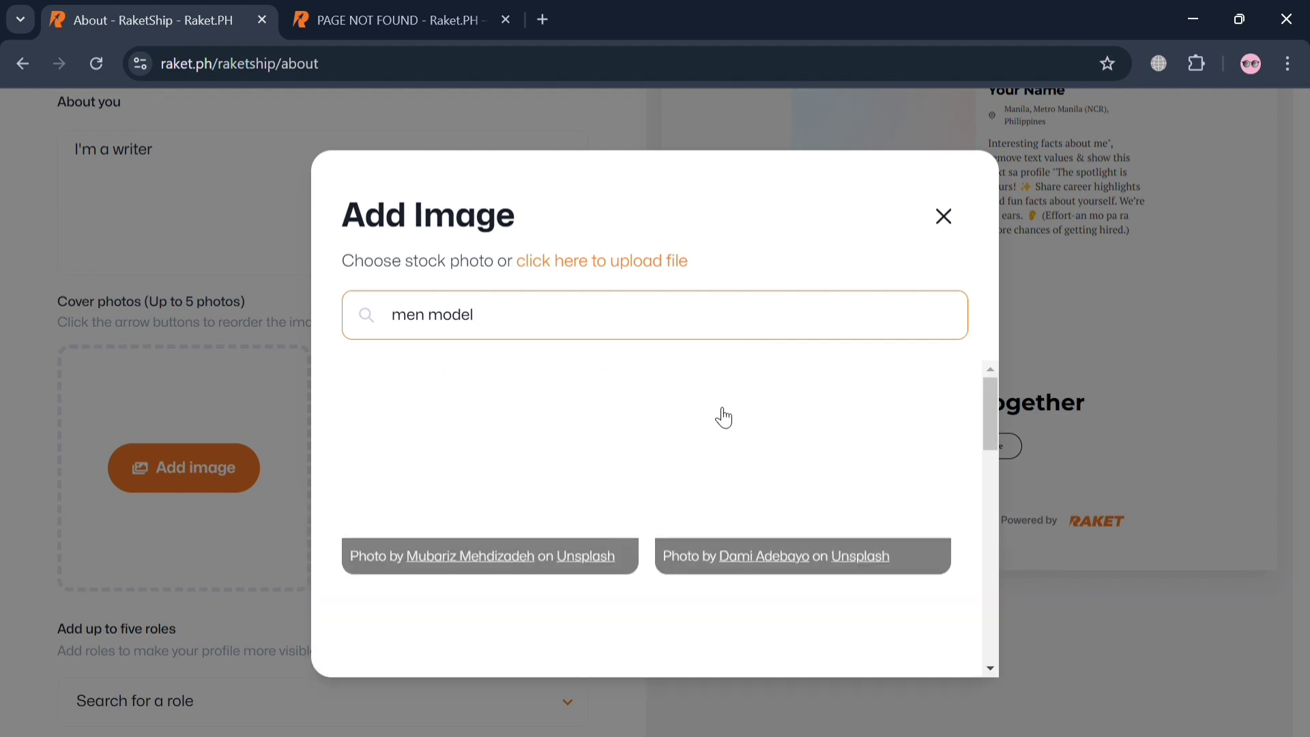
pyautogui.scroll(-2, 724, 621)
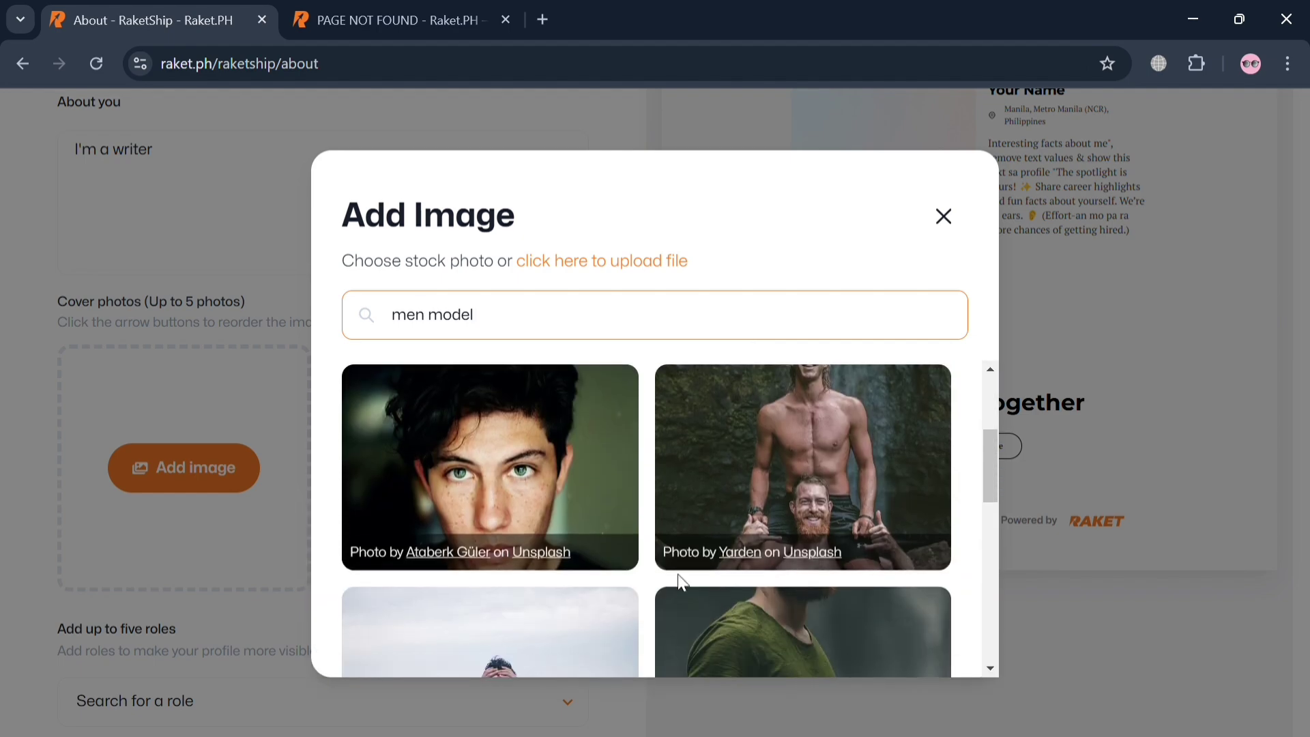
pyautogui.click(594, 518)
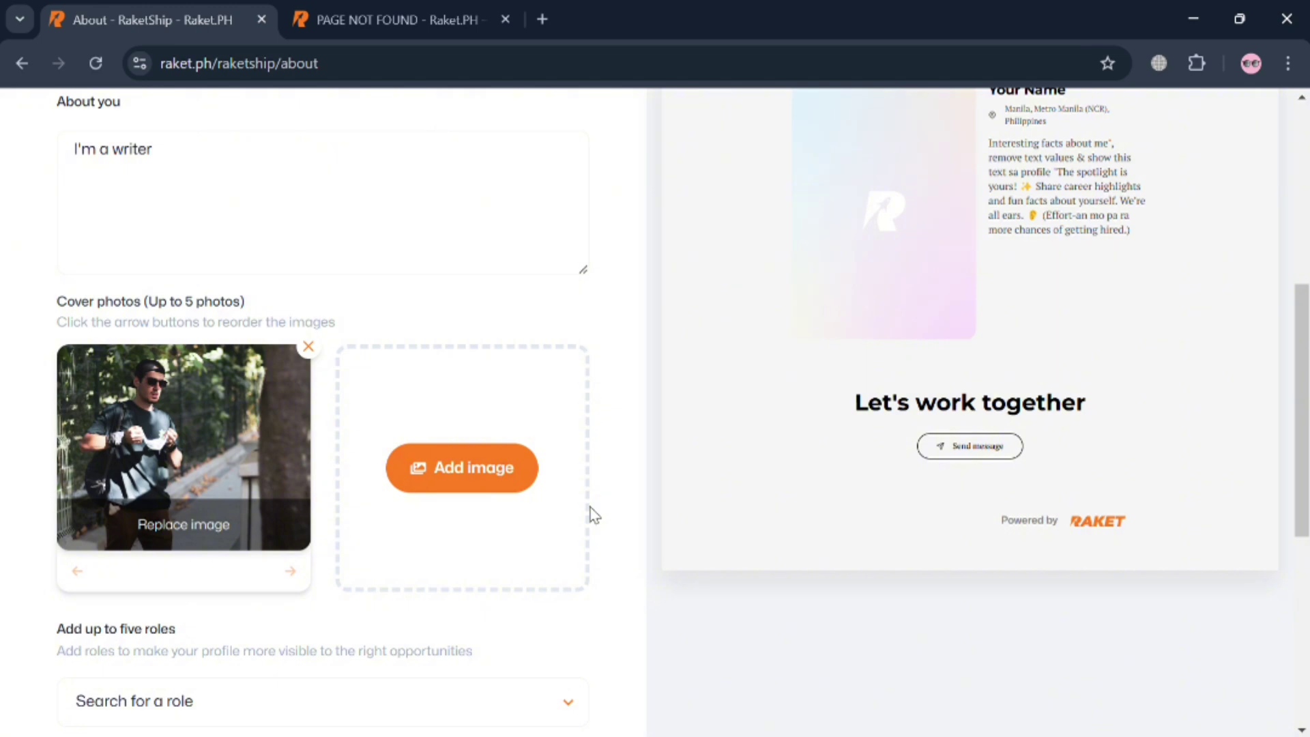
# Step: Filter the role list with 'write' and add Co-Writer - Writing & Translation as a role
pyautogui.scroll(-6, 591, 514)
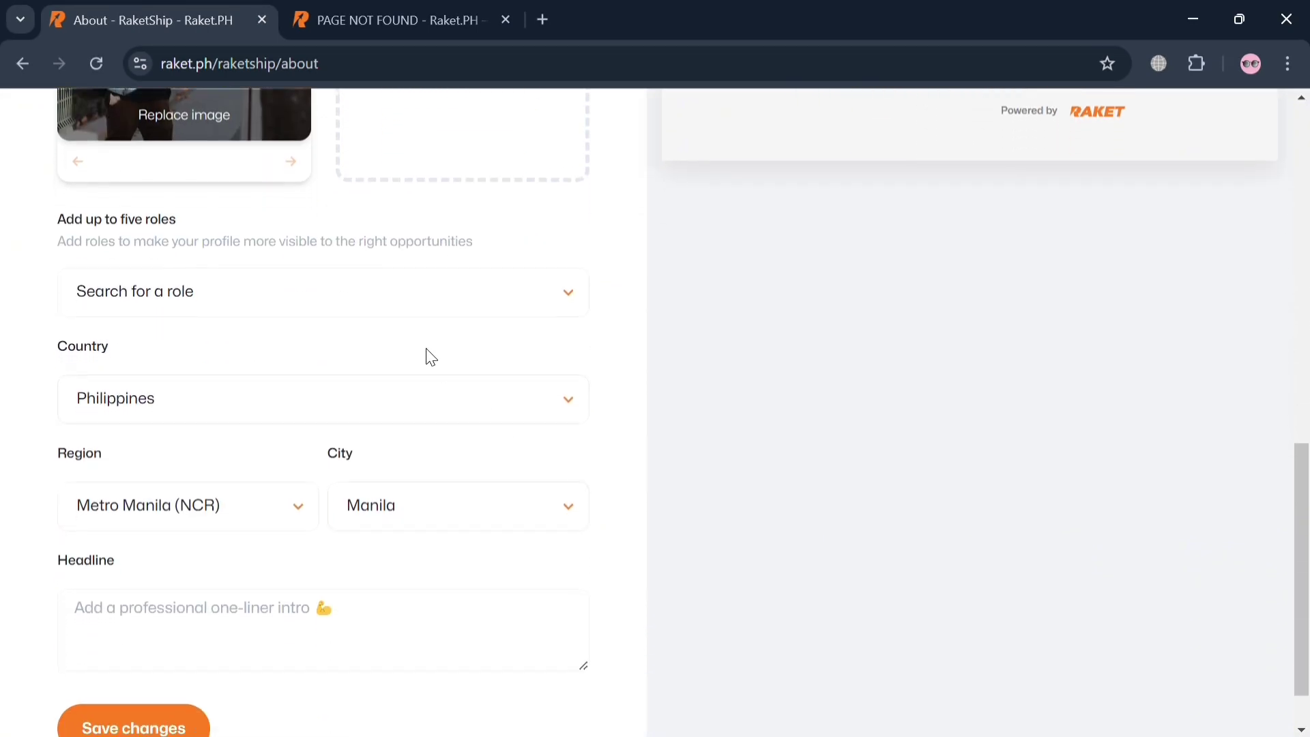
pyautogui.click(365, 293)
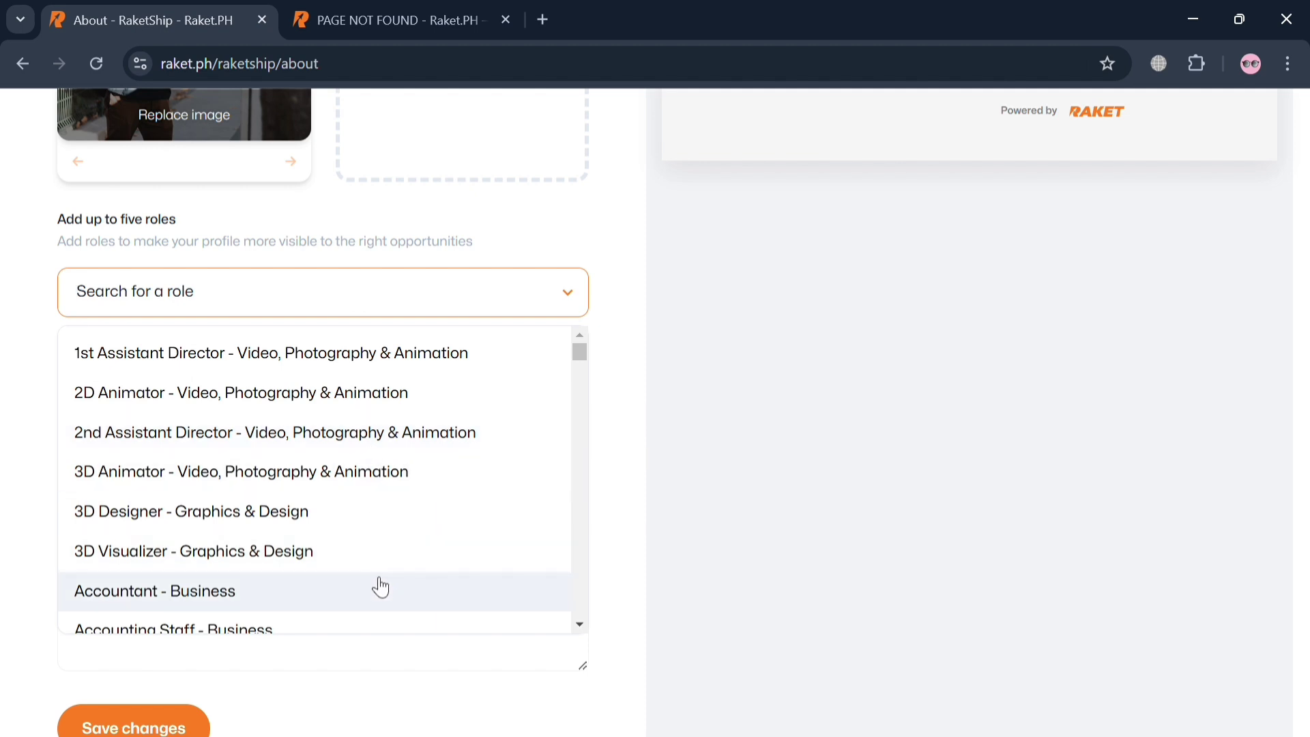
pyautogui.scroll(-1, 379, 585)
pyautogui.scroll(-3, 378, 585)
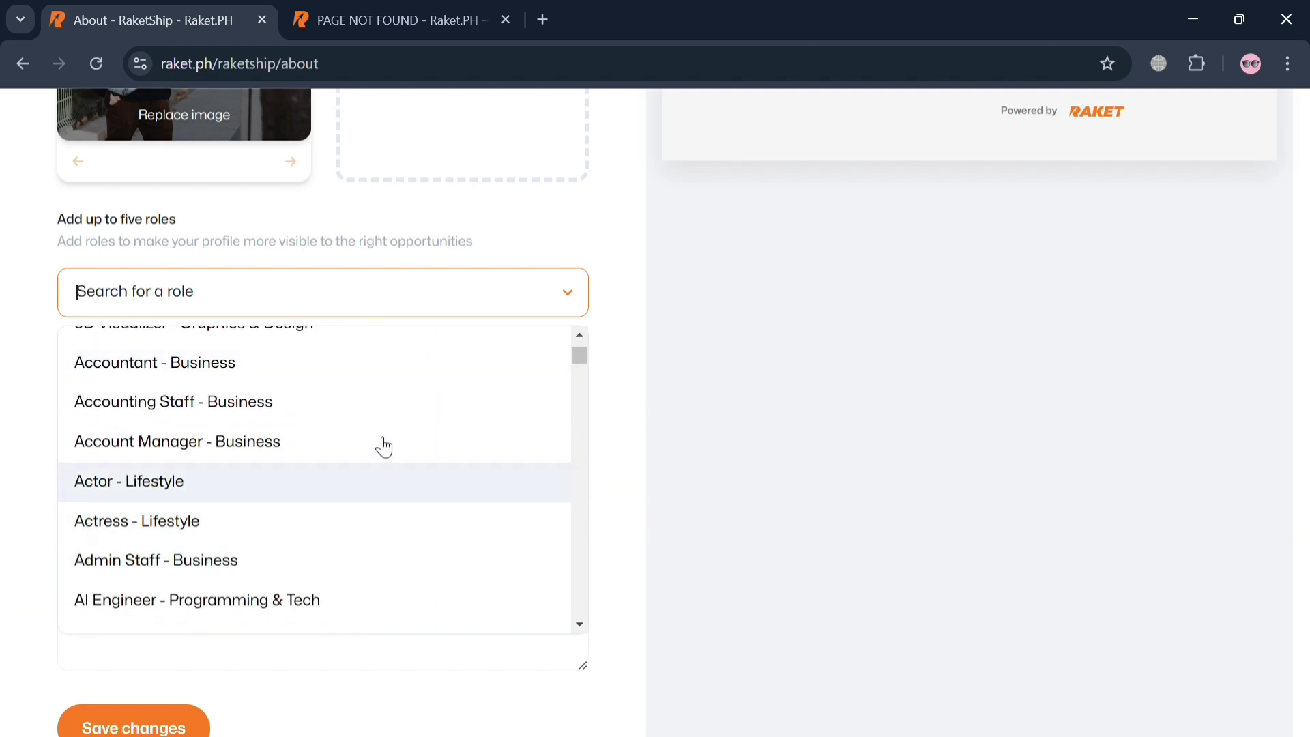
pyautogui.scroll(-2, 397, 553)
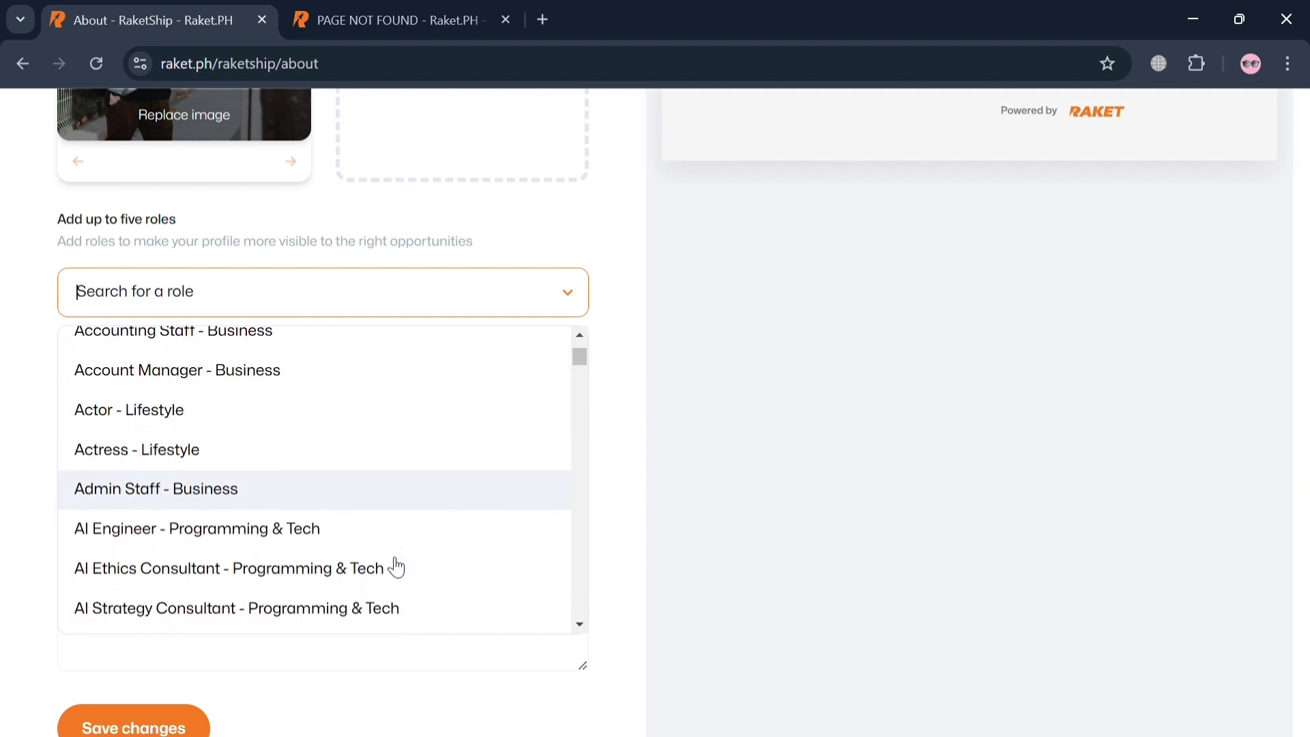
pyautogui.scroll(-3, 378, 633)
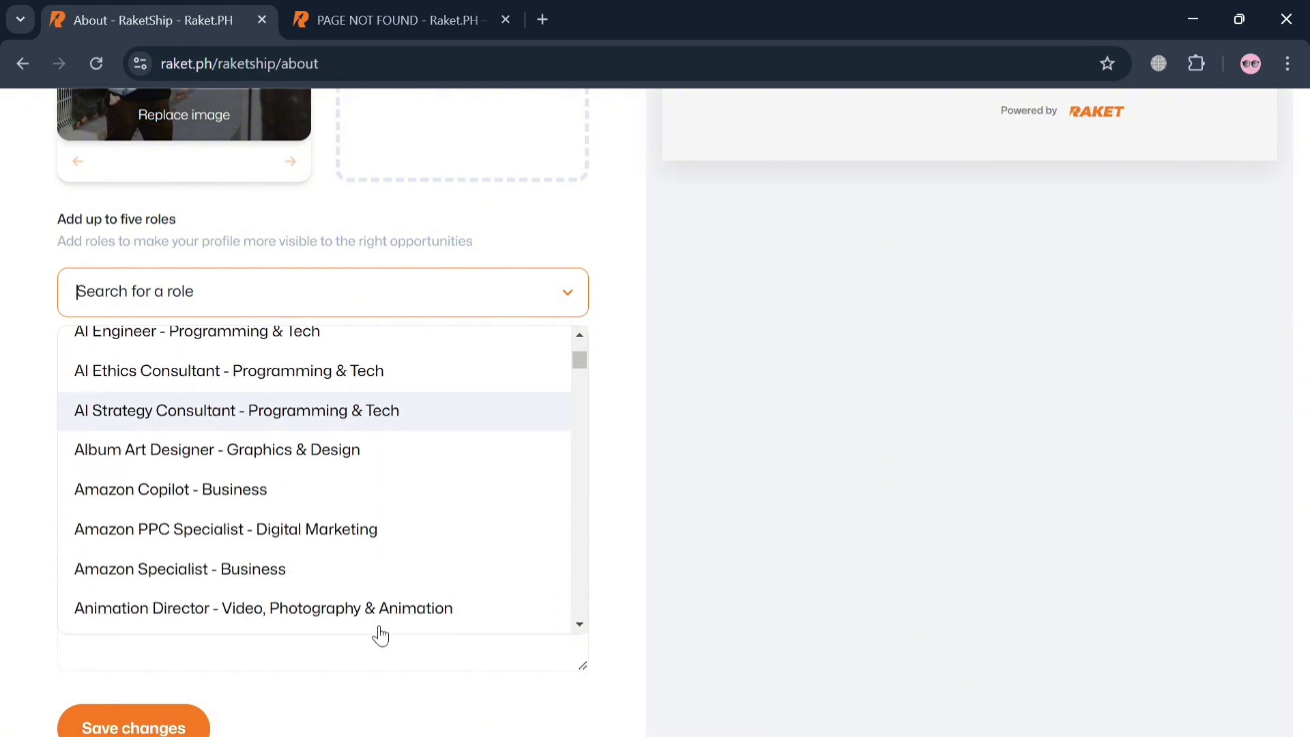
pyautogui.write('writer')
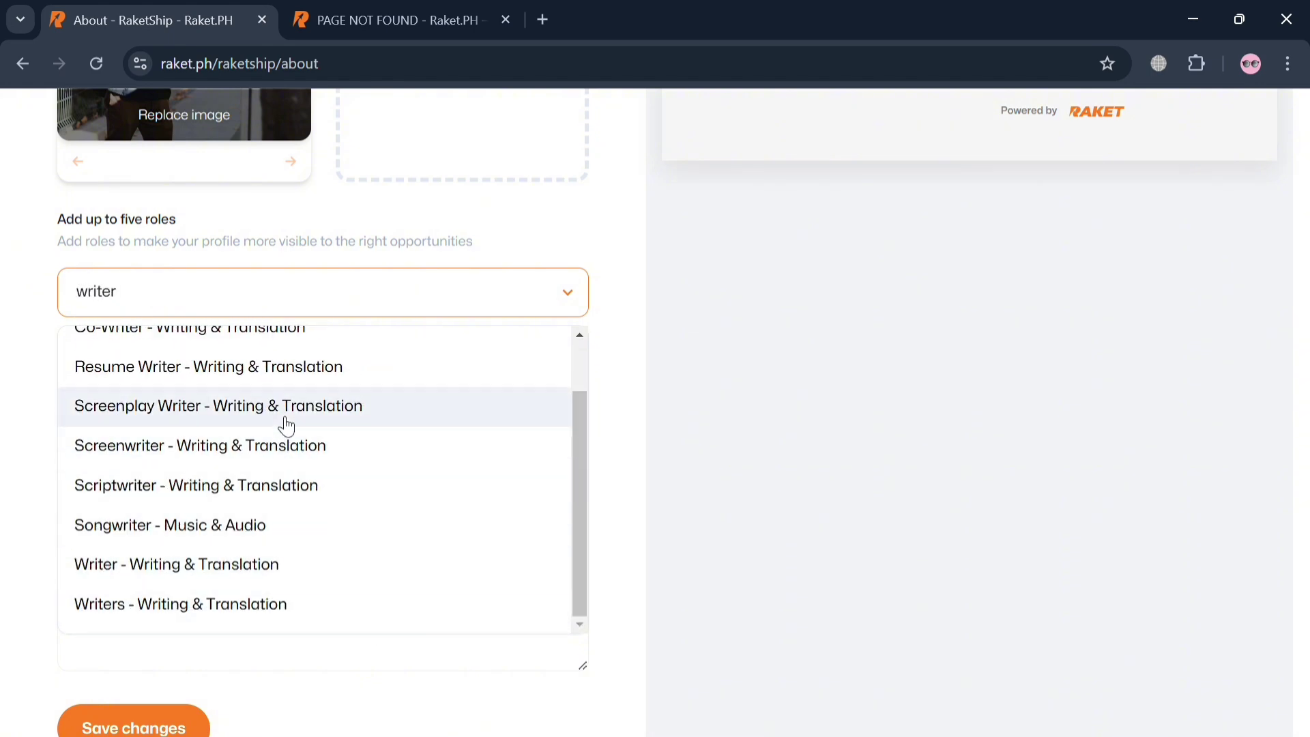
pyautogui.scroll(1, 287, 428)
pyautogui.scroll(1, 286, 427)
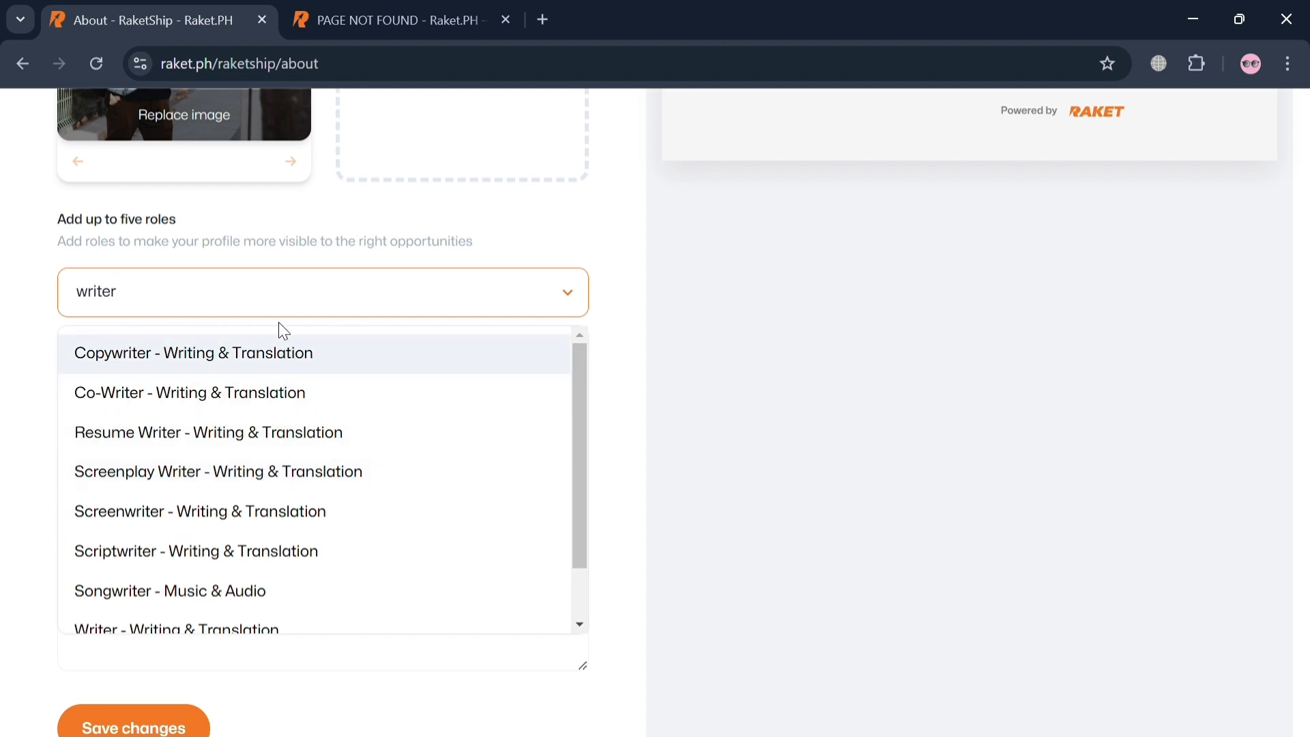
pyautogui.click(272, 403)
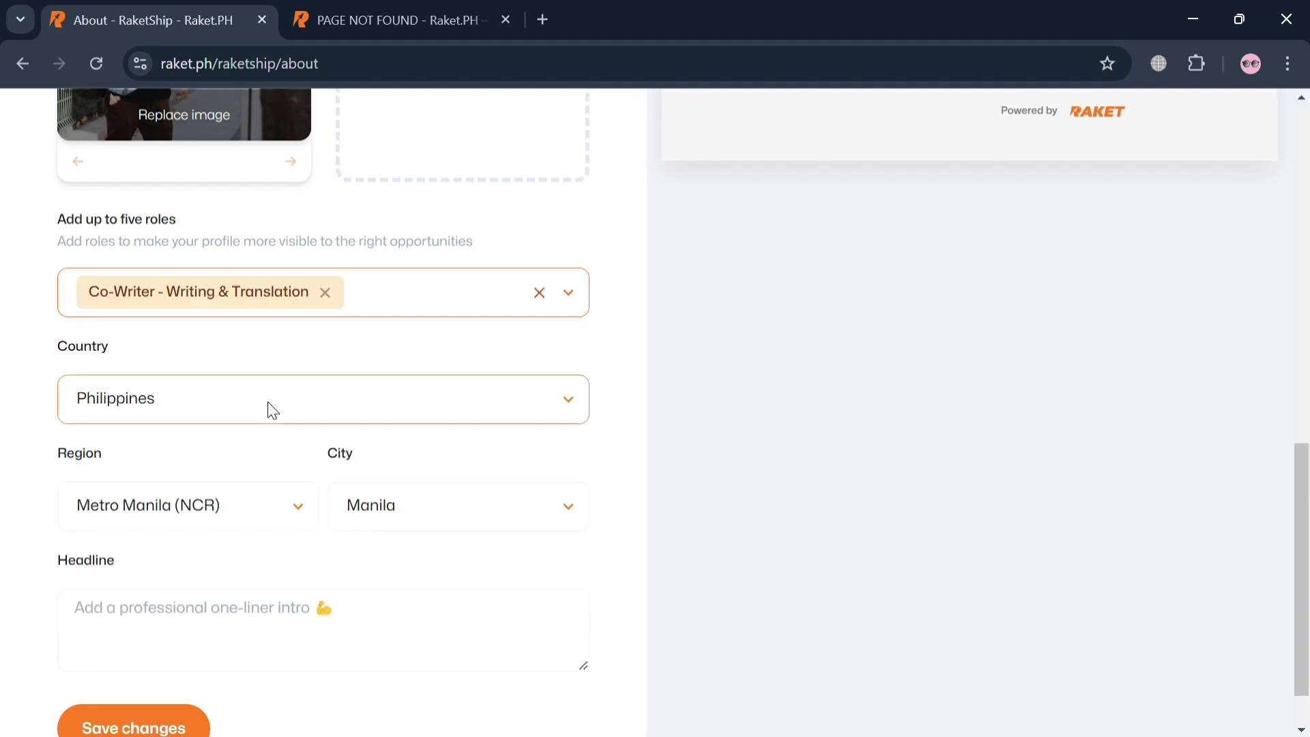
# Step: Fill in the required headline 'Every line is contextual' and save the About profile
pyautogui.scroll(-1, 290, 555)
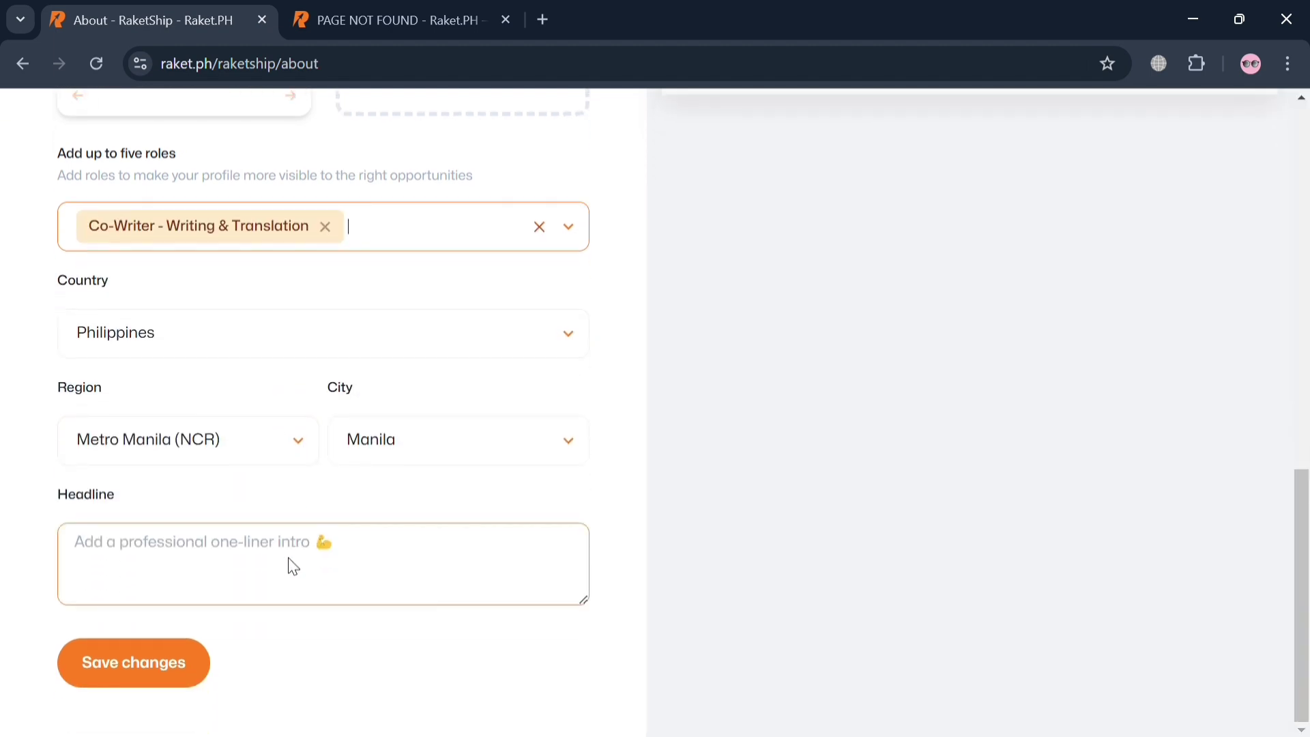
pyautogui.click(153, 683)
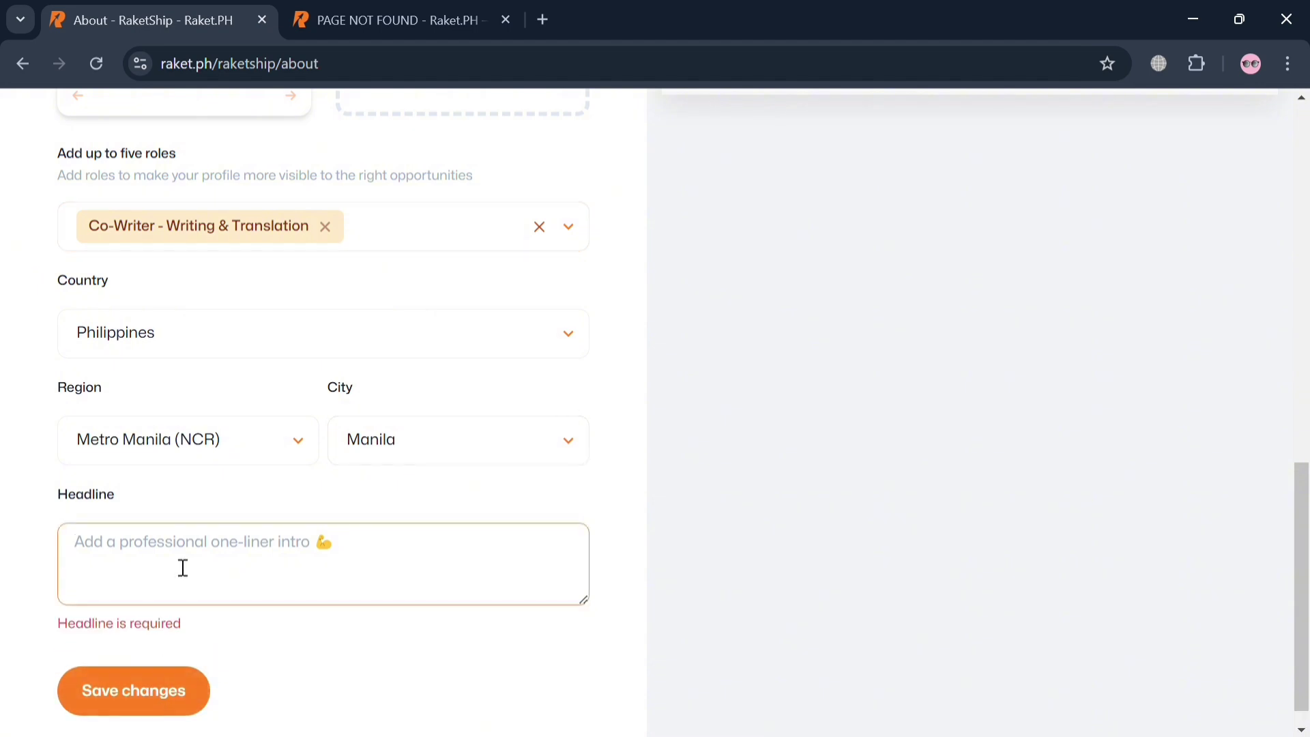
pyautogui.write('Y')
pyautogui.press('BackSpace')
pyautogui.write('Every line is contextual')
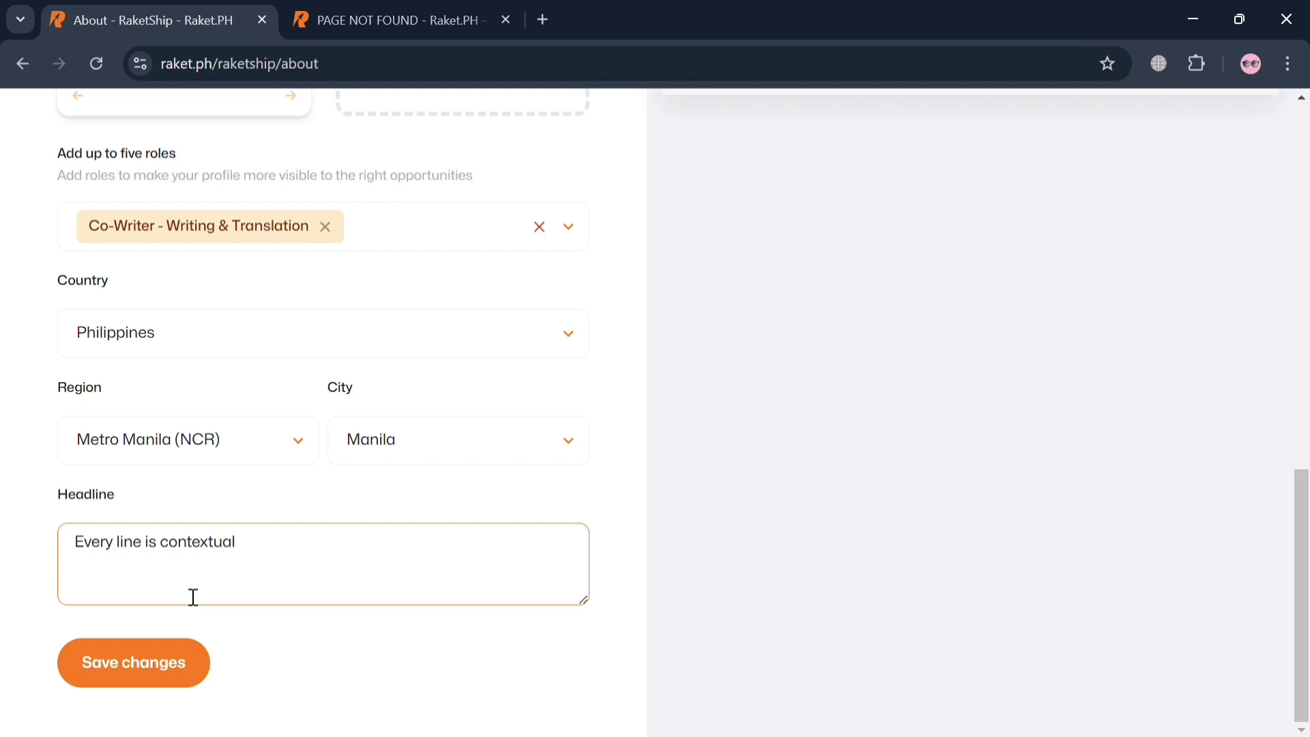
pyautogui.click(170, 656)
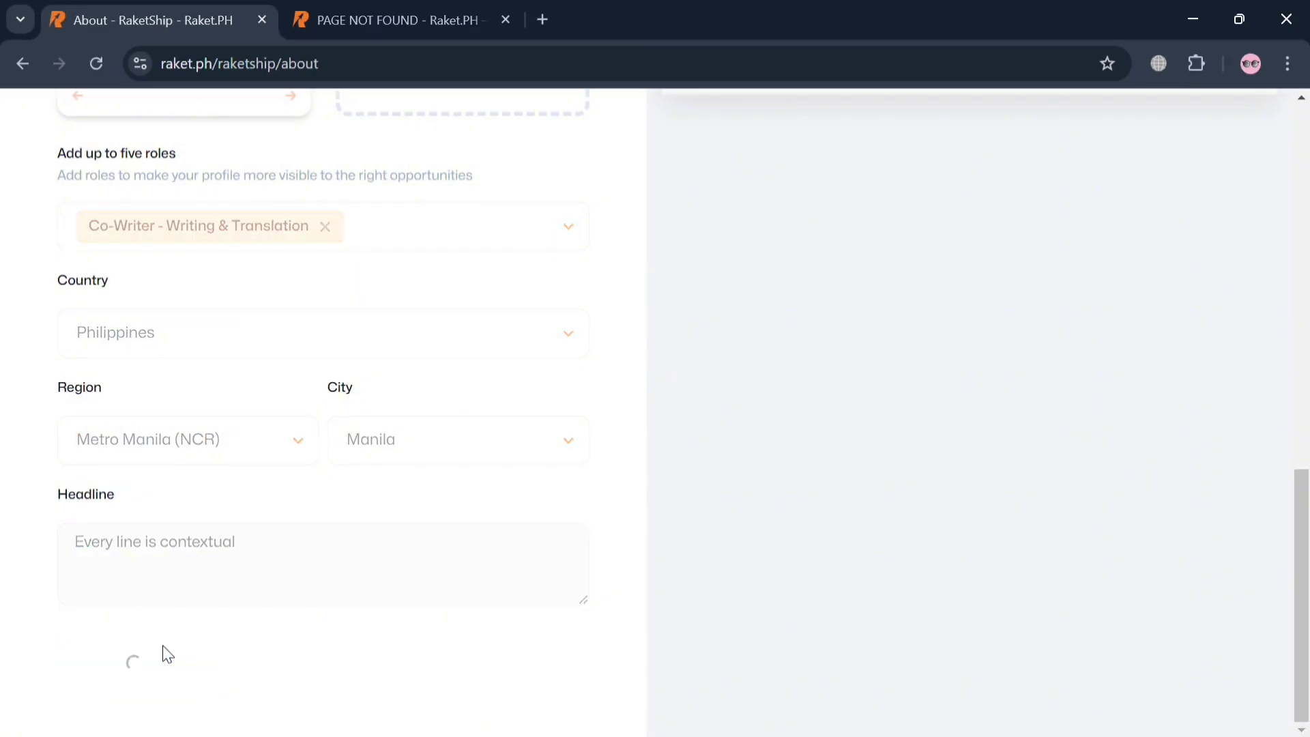
pyautogui.scroll(1, 285, 414)
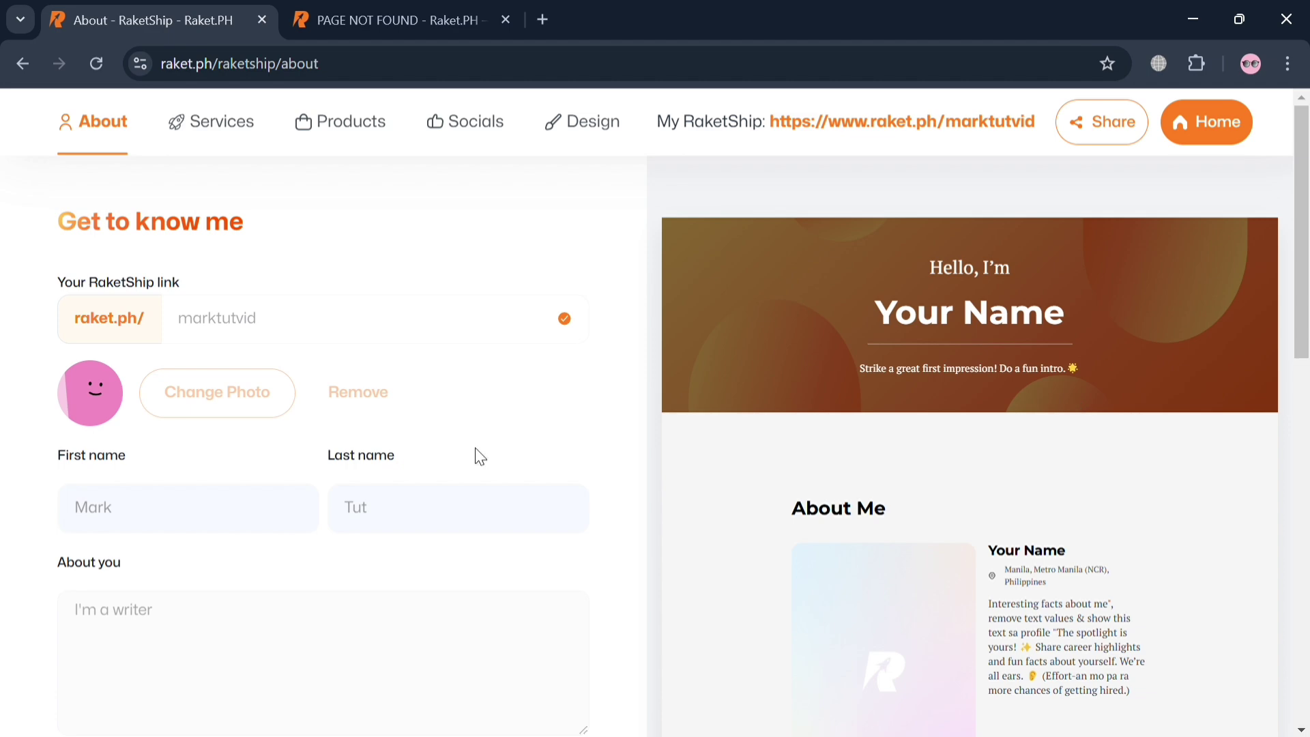
pyautogui.scroll(-14, 468, 453)
pyautogui.scroll(14, 470, 456)
# Step: On Social Links, show the Design category with Dribbble, Behance, Deviant, 500px and Flickr fields
pyautogui.click(496, 128)
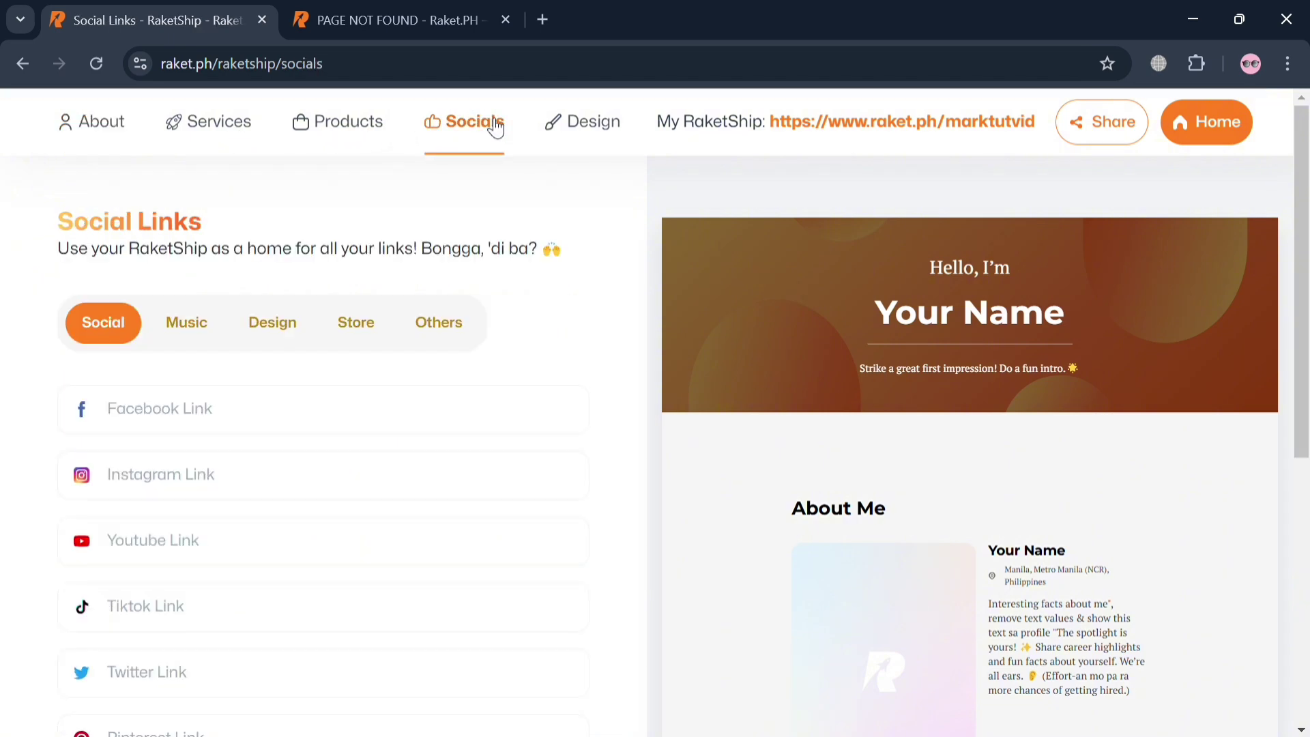
pyautogui.scroll(-4, 292, 409)
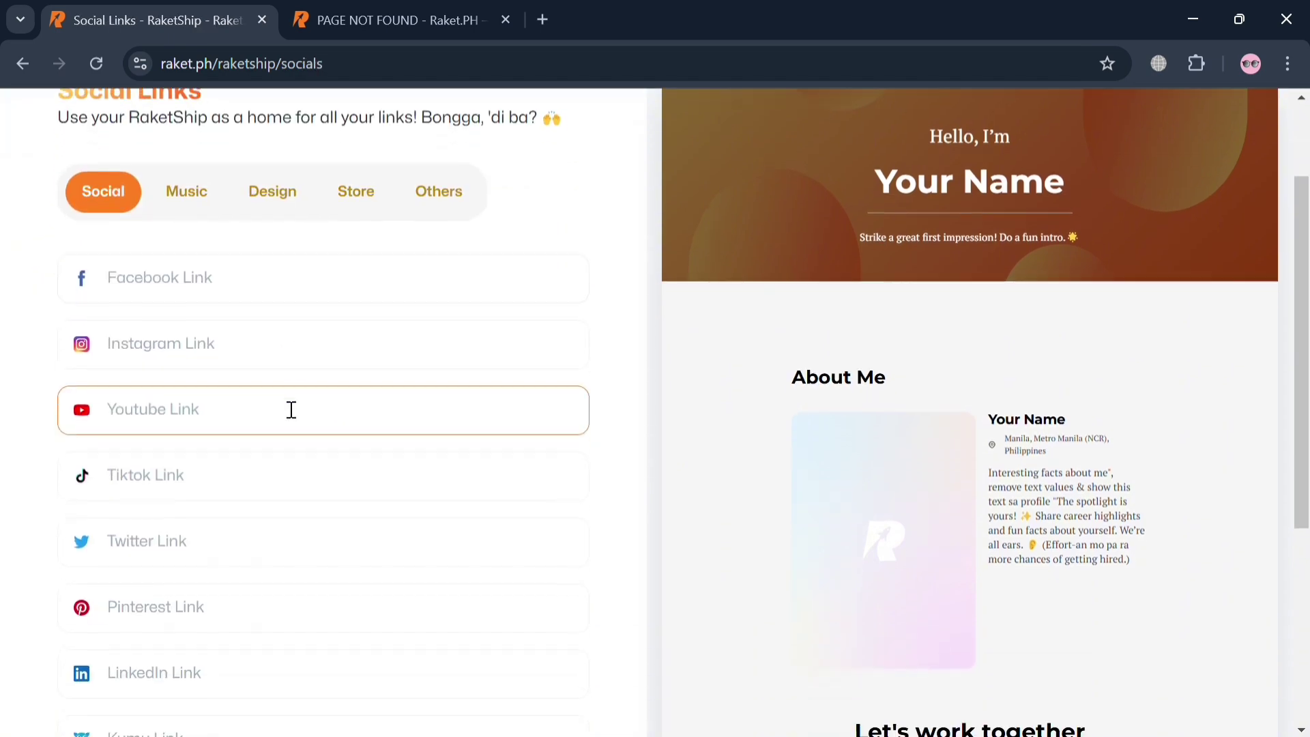
pyautogui.scroll(-2, 291, 409)
pyautogui.scroll(-2, 291, 410)
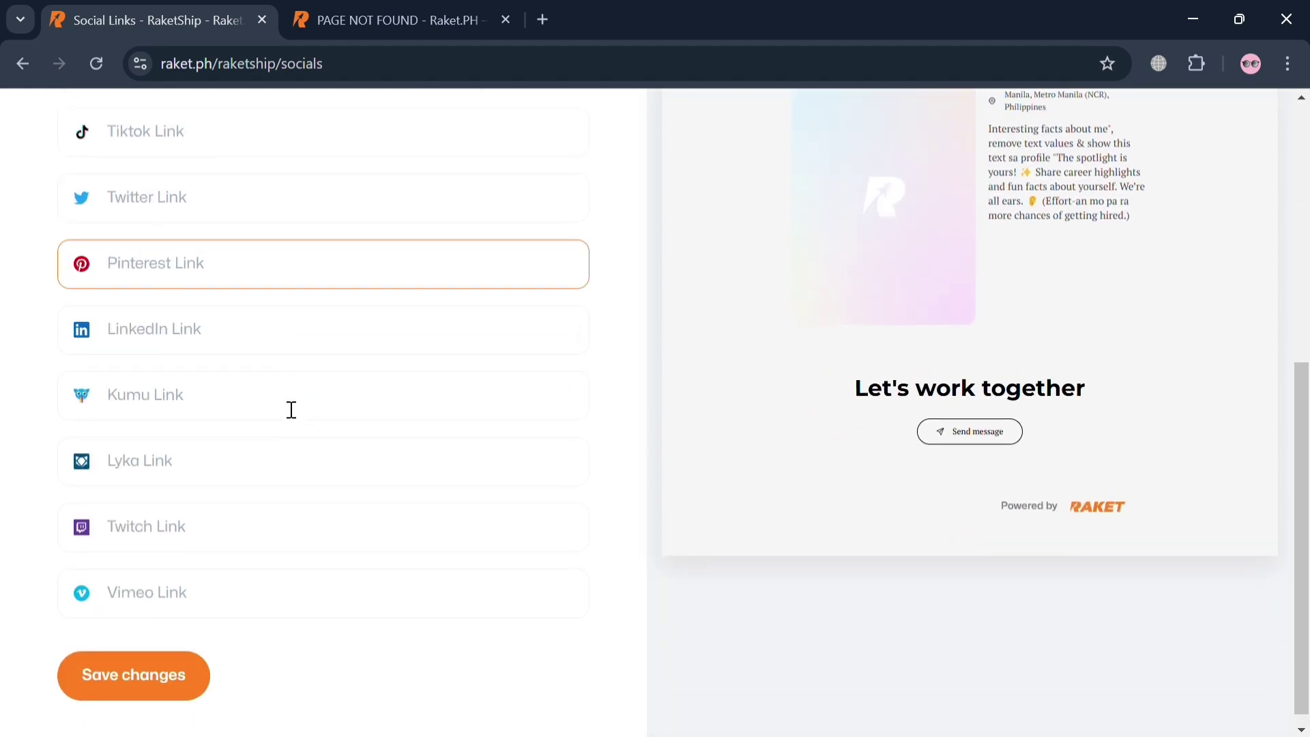
pyautogui.scroll(8, 291, 409)
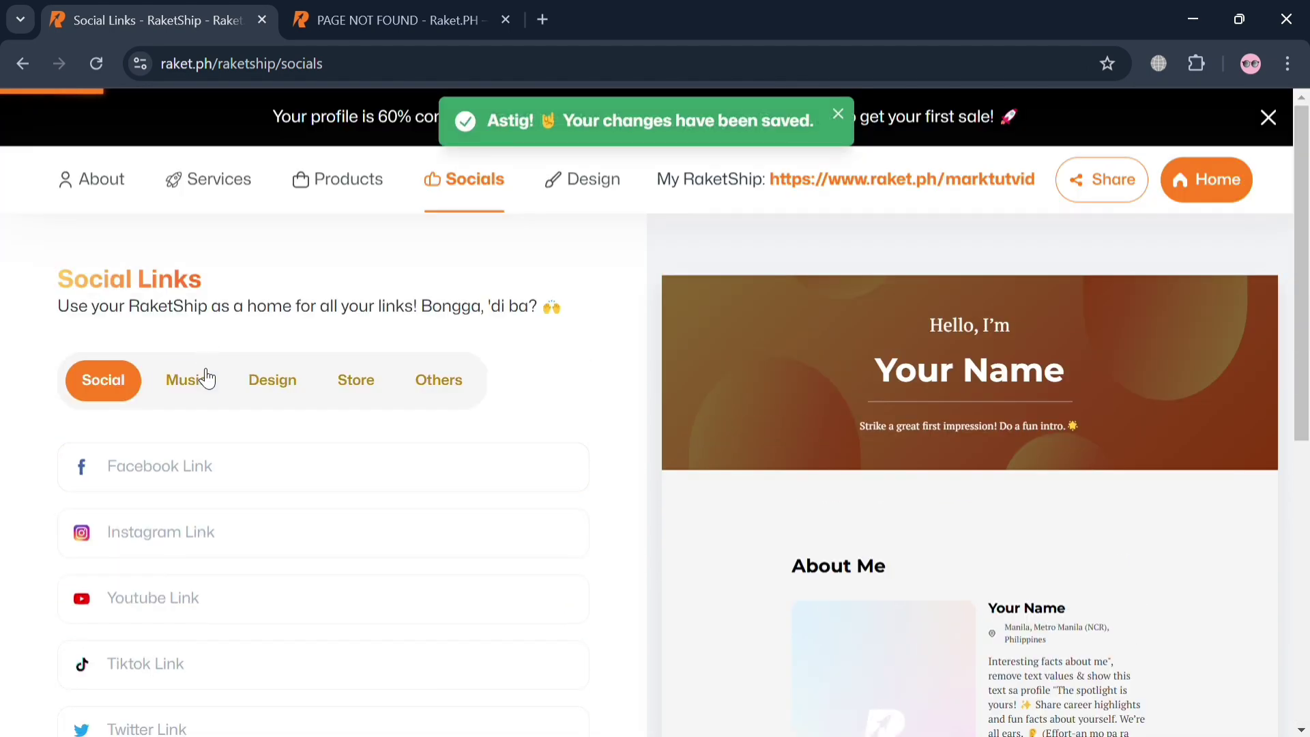
pyautogui.click(198, 393)
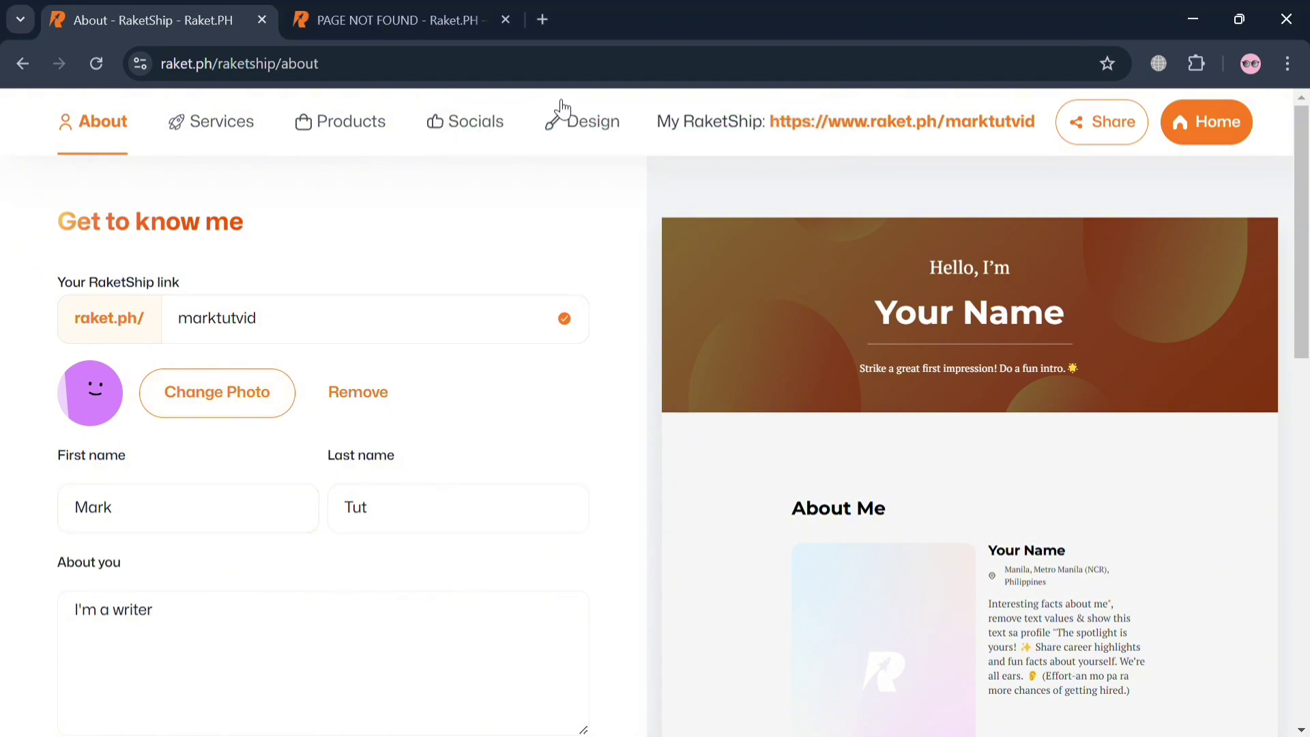
pyautogui.click(475, 128)
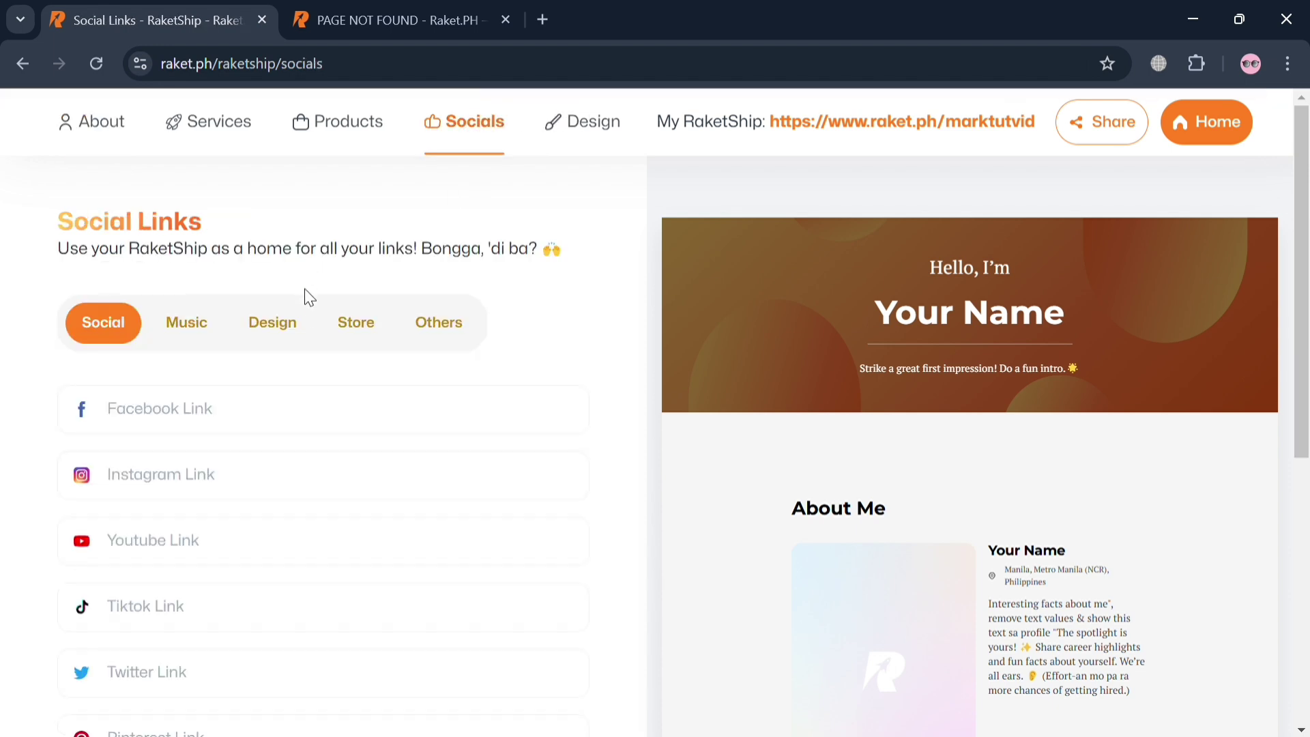
pyautogui.click(294, 333)
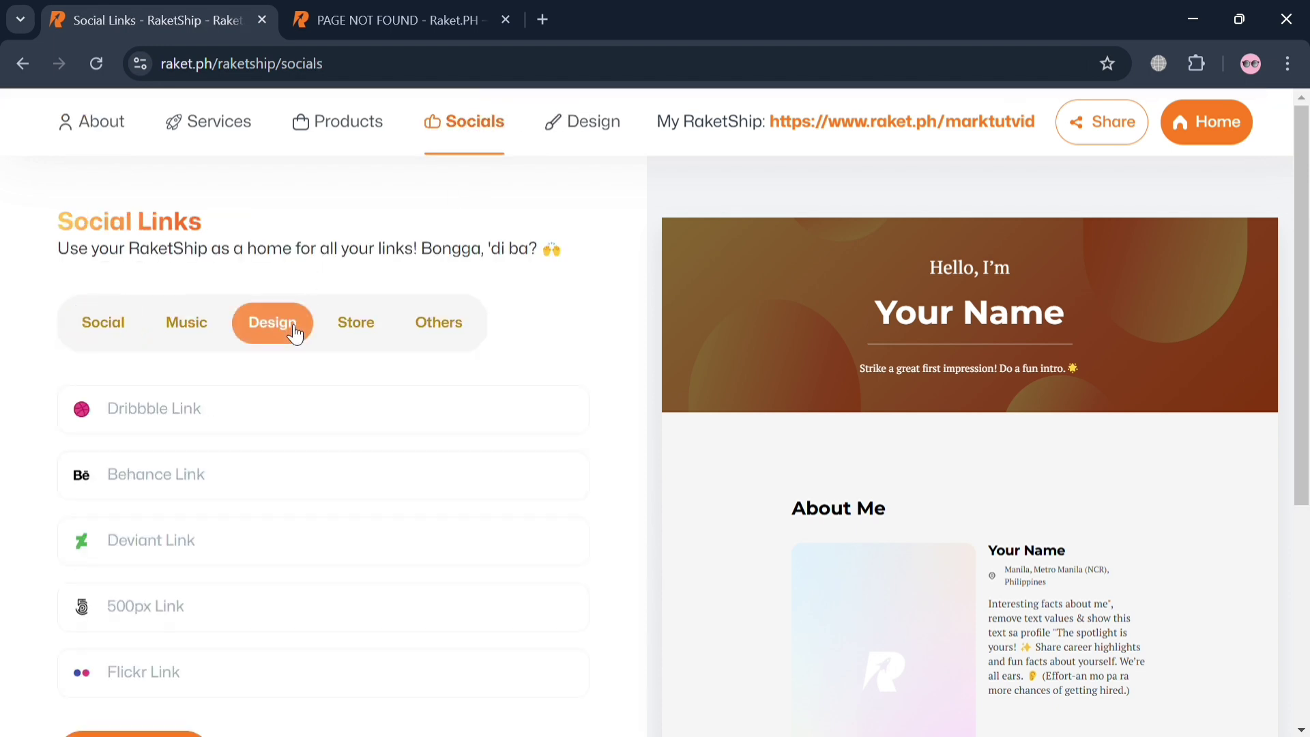
# Step: Choose Alapaap as the RaketShip design theme
pyautogui.click(592, 133)
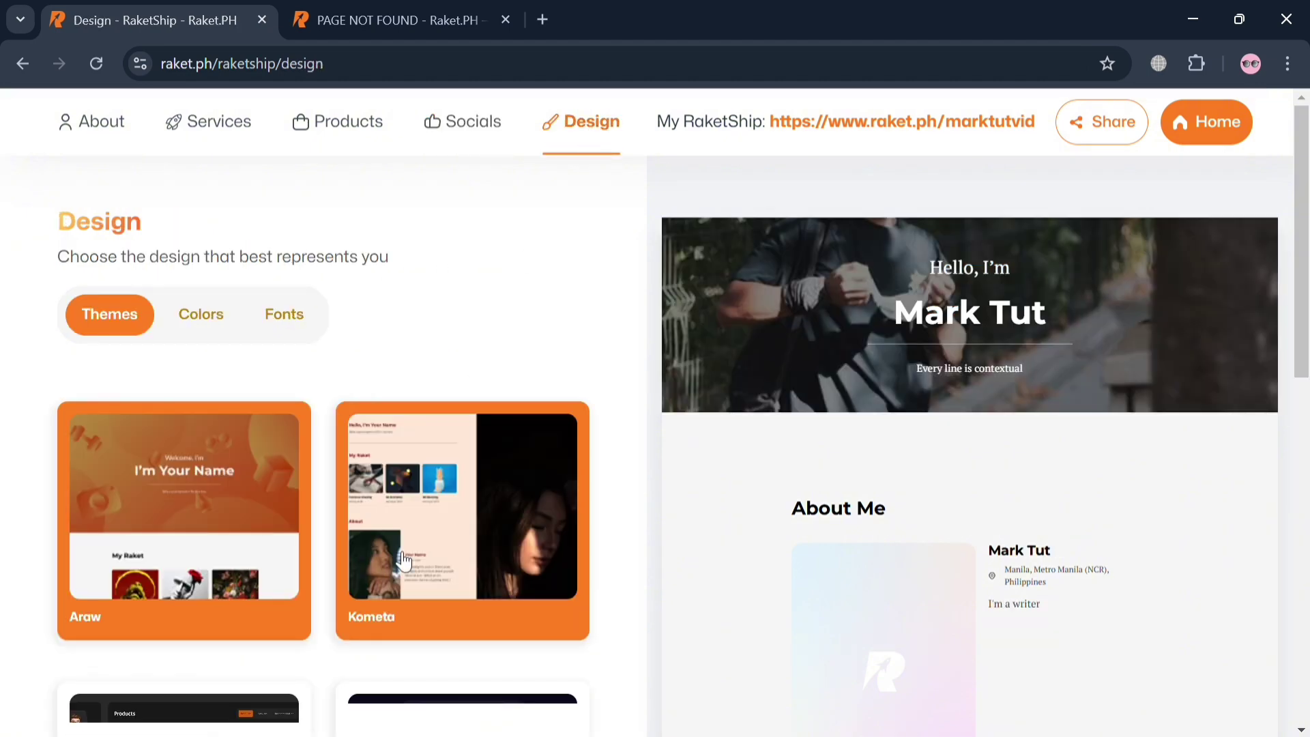
pyautogui.scroll(-3, 386, 600)
pyautogui.scroll(-1, 388, 602)
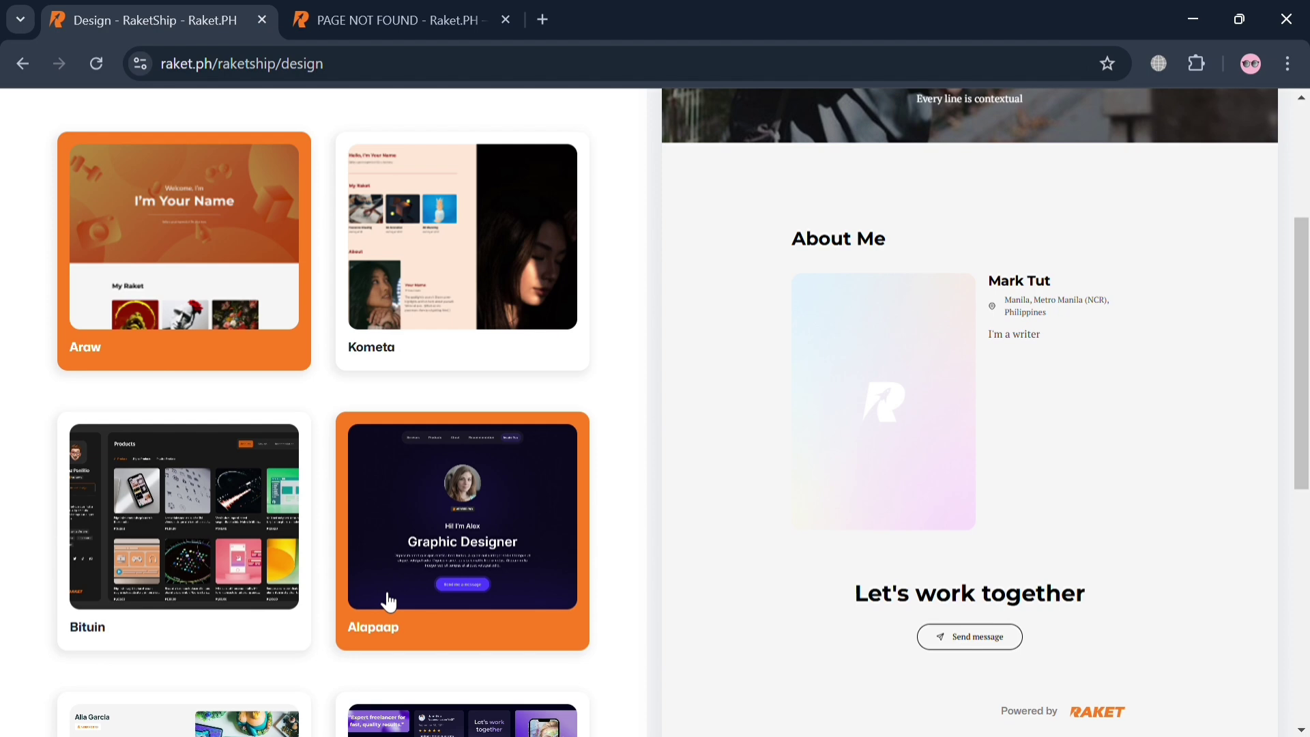
pyautogui.click(389, 602)
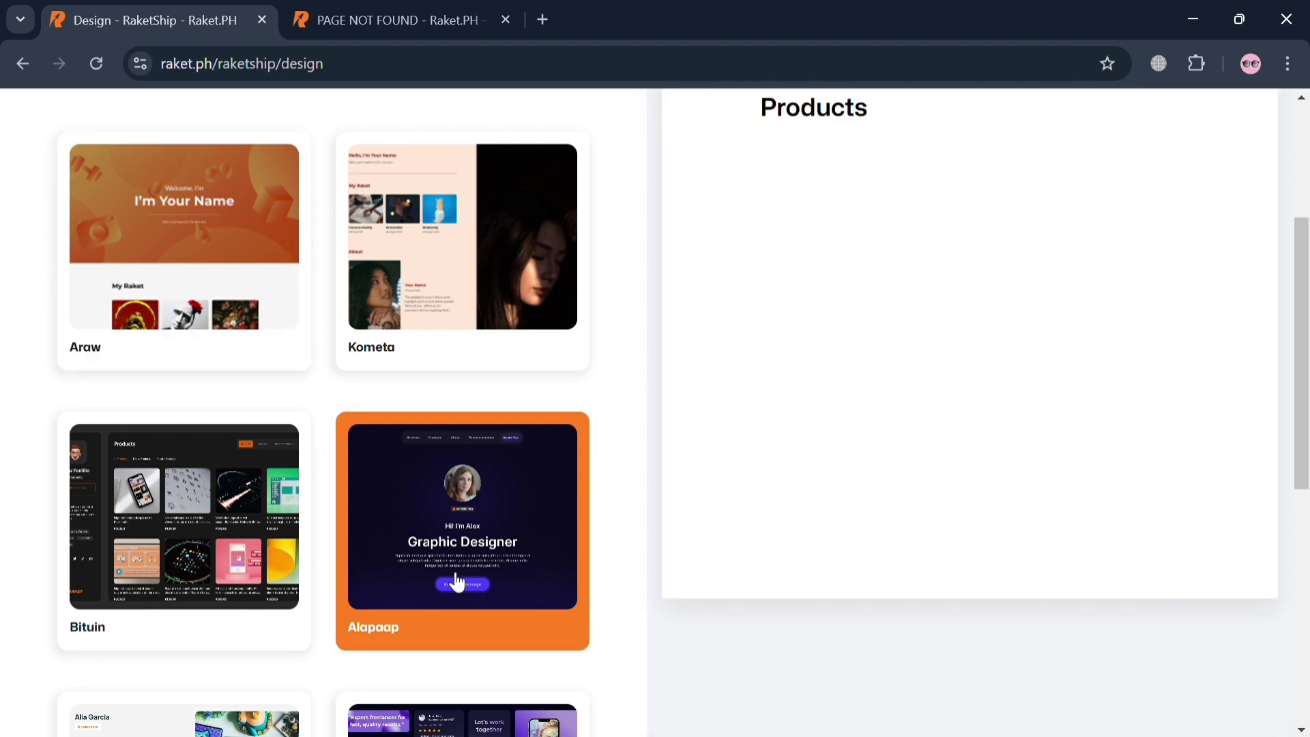
# Step: Confirm the changes-saved notice and return to the Raket.PH homepage
pyautogui.scroll(-8, 456, 581)
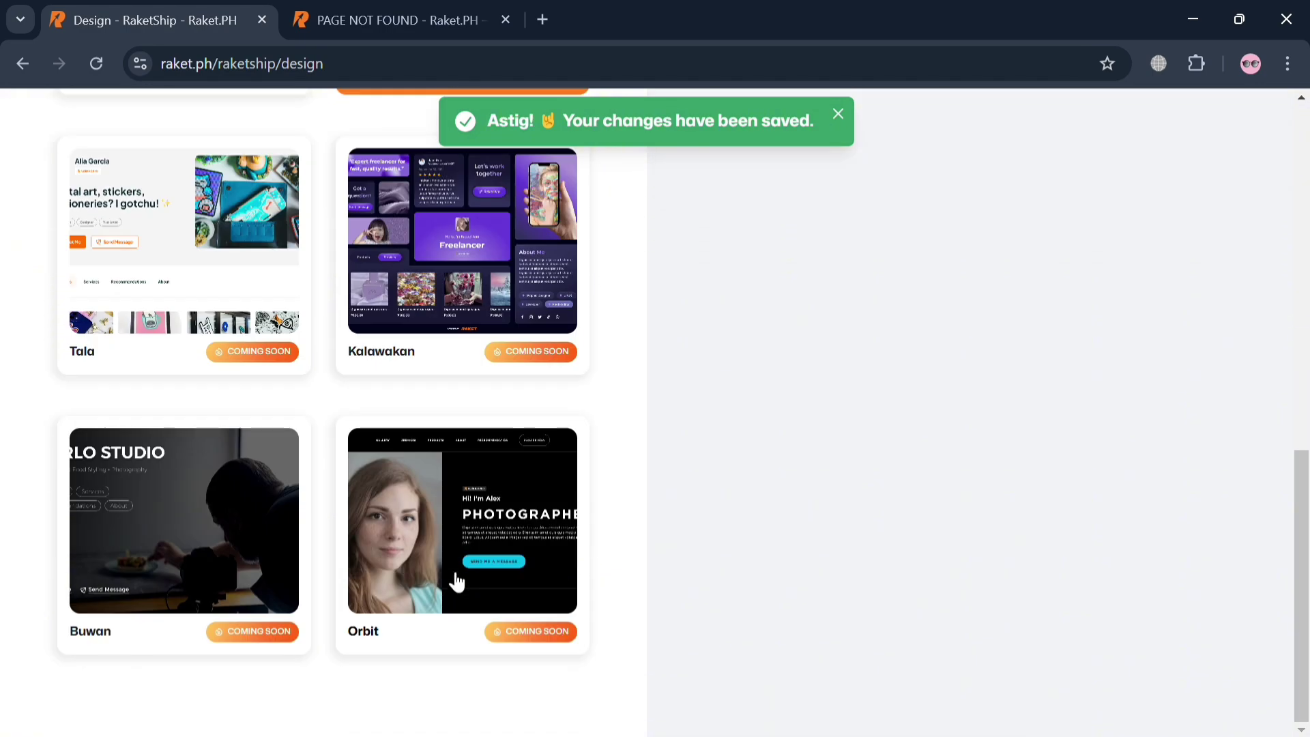
pyautogui.scroll(10, 456, 581)
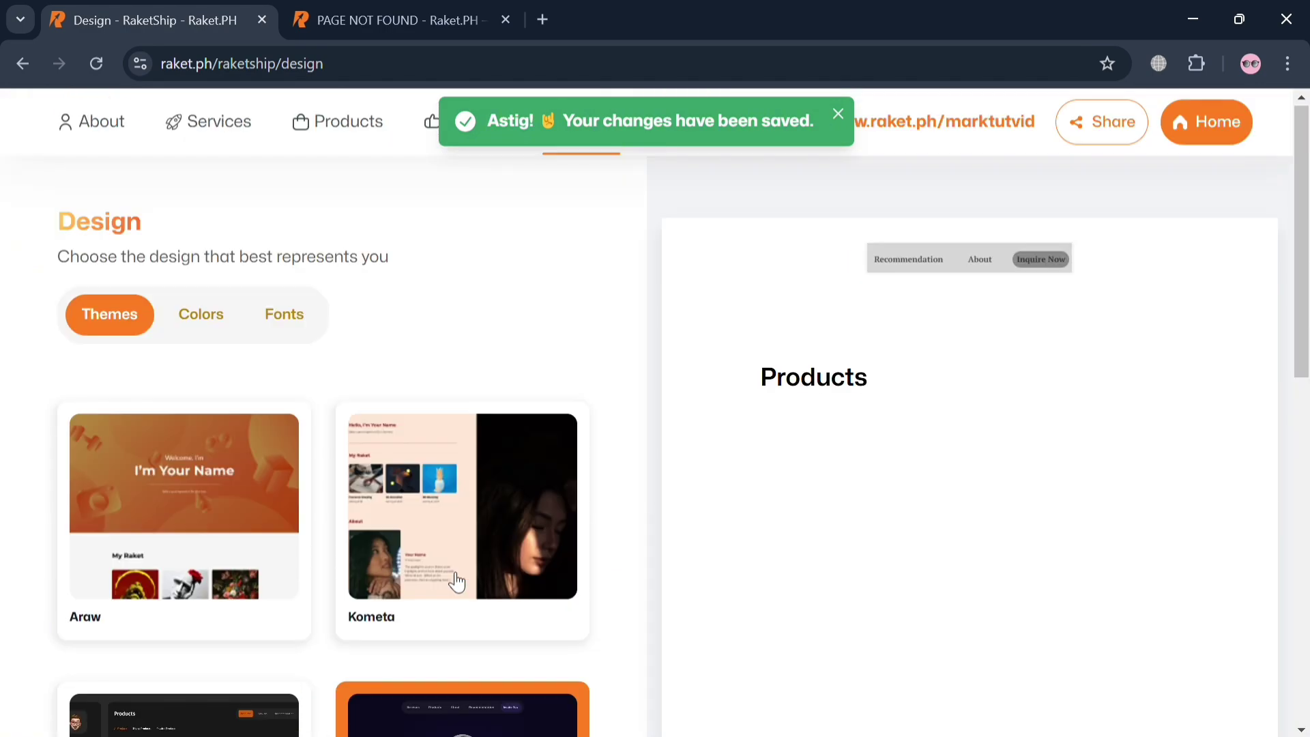
pyautogui.click(1190, 139)
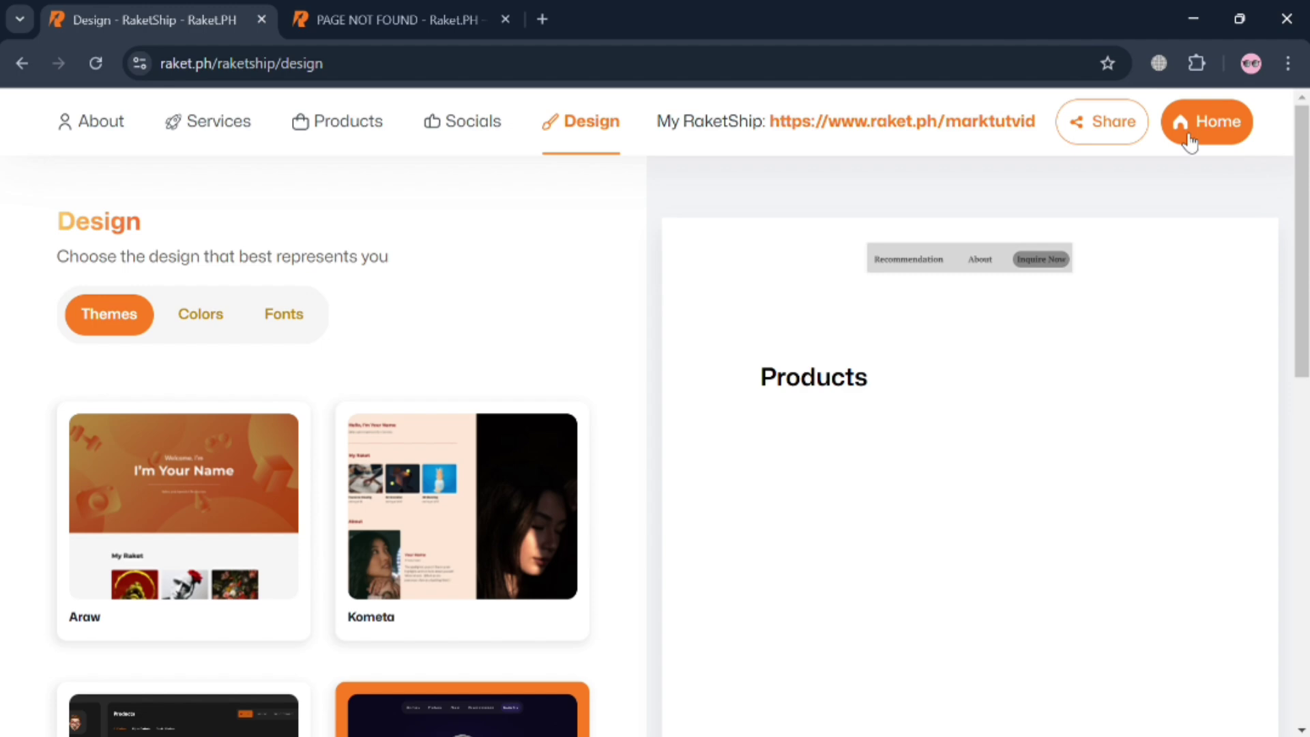
pyautogui.click(1189, 140)
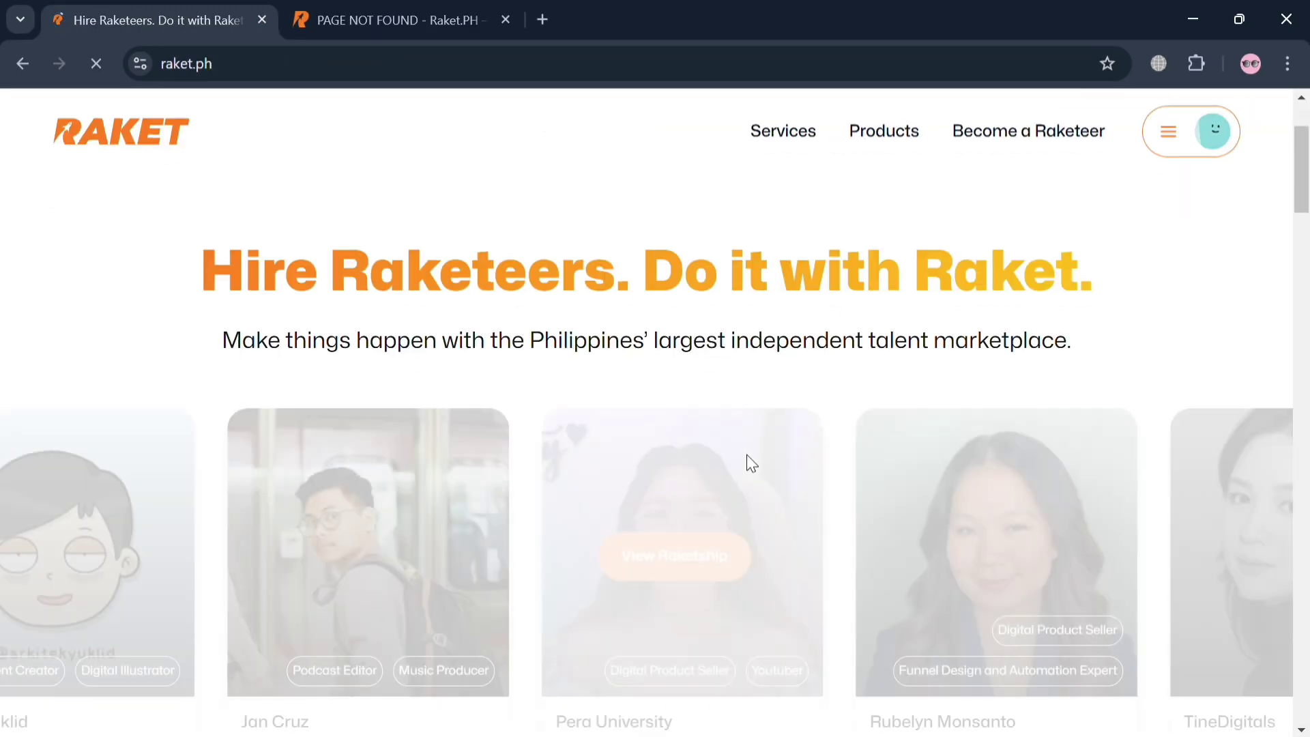
# Step: Open the Raketeer Dashboard from the account menu, then open My Raketship
pyautogui.scroll(-3, 748, 460)
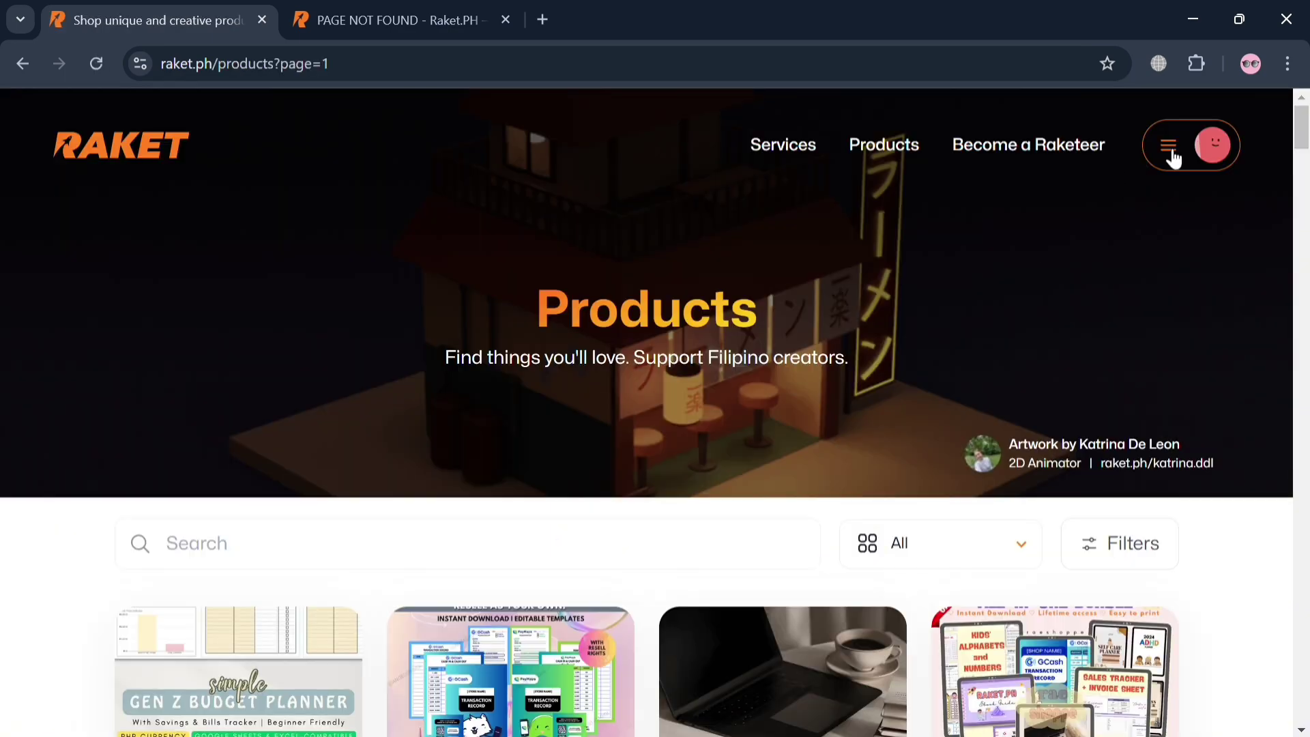
pyautogui.click(1171, 153)
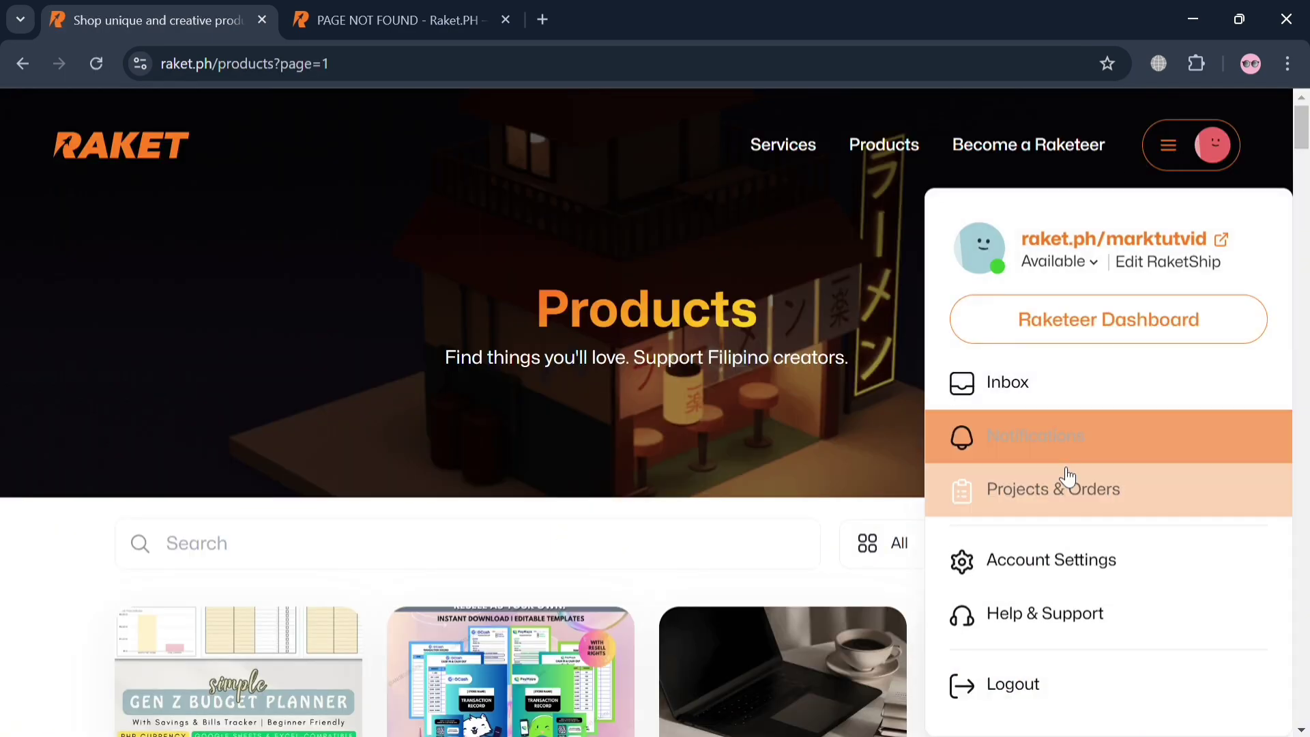
pyautogui.click(1091, 320)
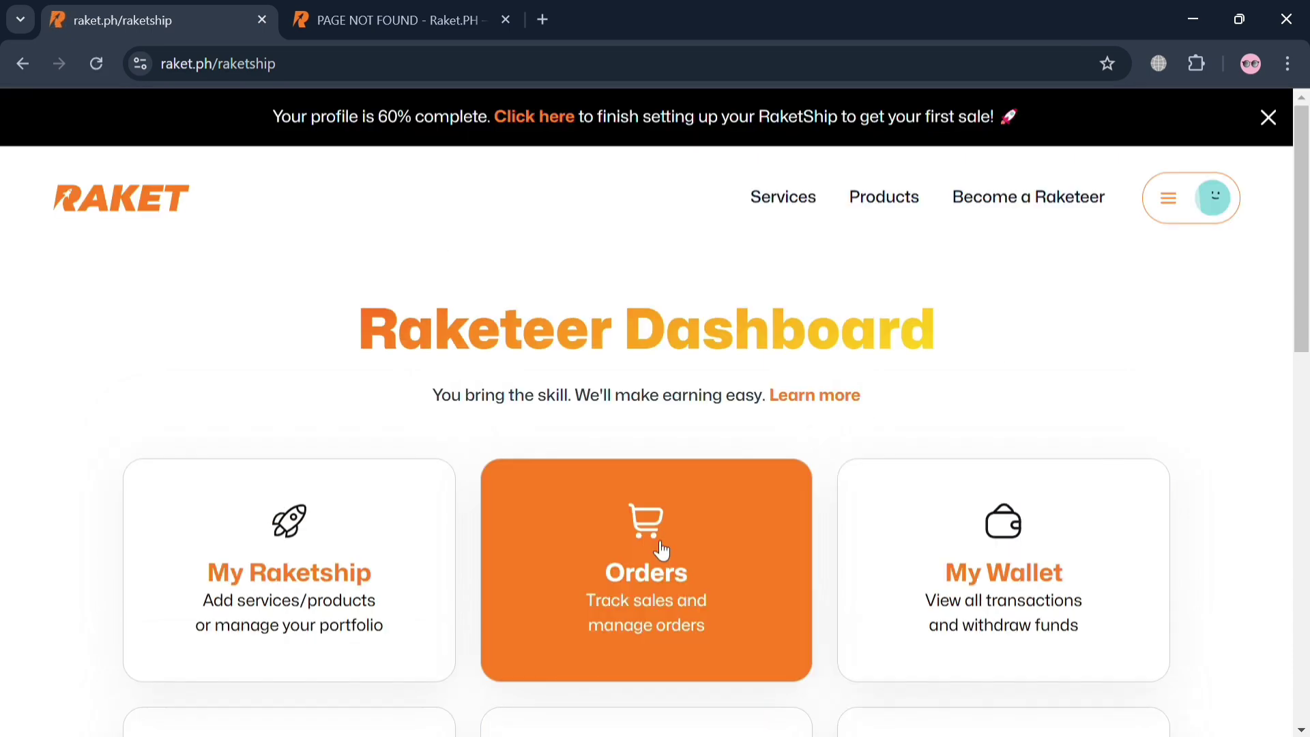
pyautogui.scroll(-3, 662, 549)
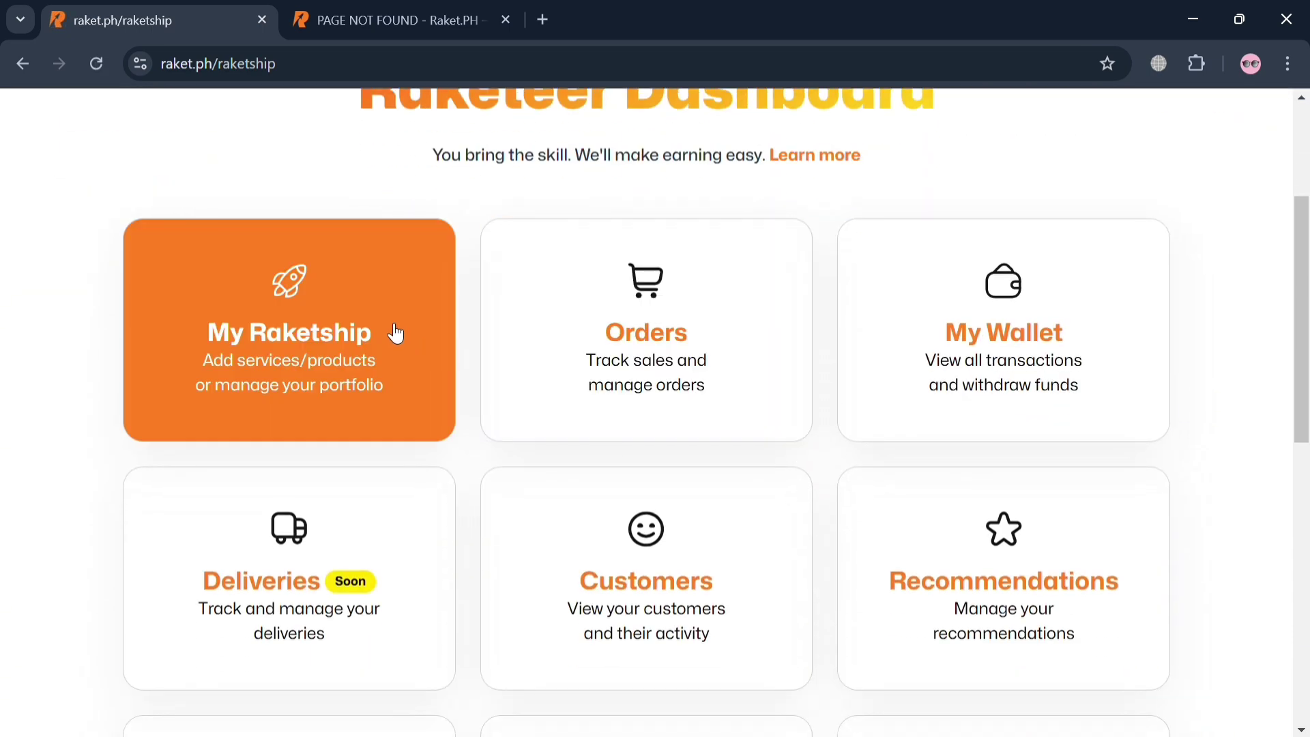
pyautogui.scroll(-6, 396, 334)
pyautogui.scroll(7, 395, 334)
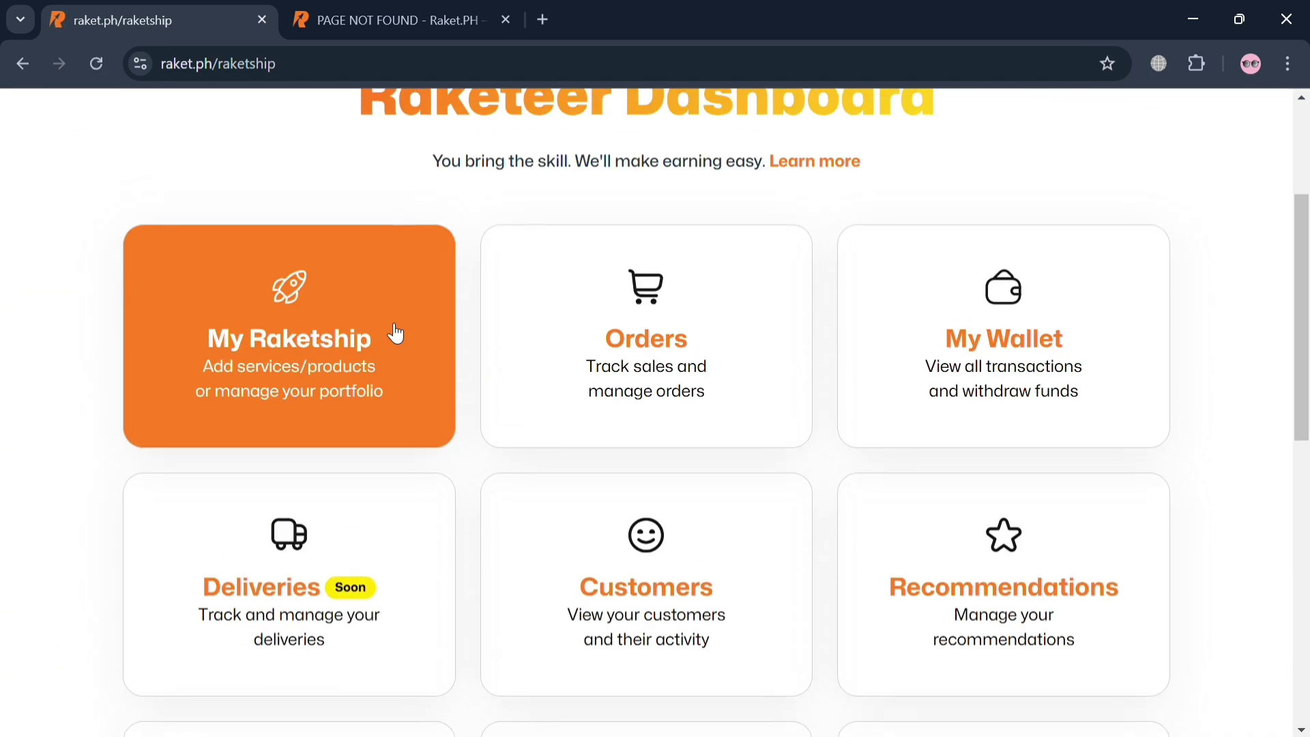
pyautogui.click(396, 333)
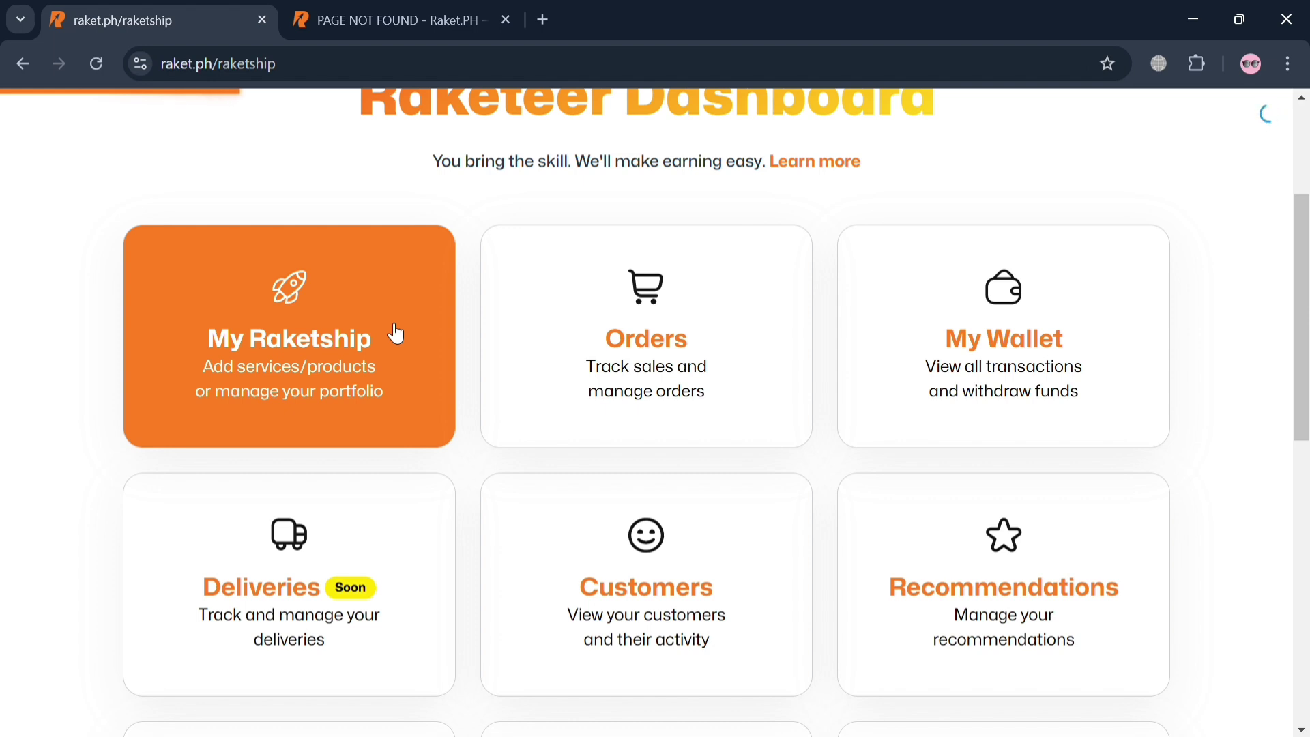
# Step: Open My Products and try reordering Life's Journey, closing the Reorder dialog unchanged
pyautogui.click(360, 130)
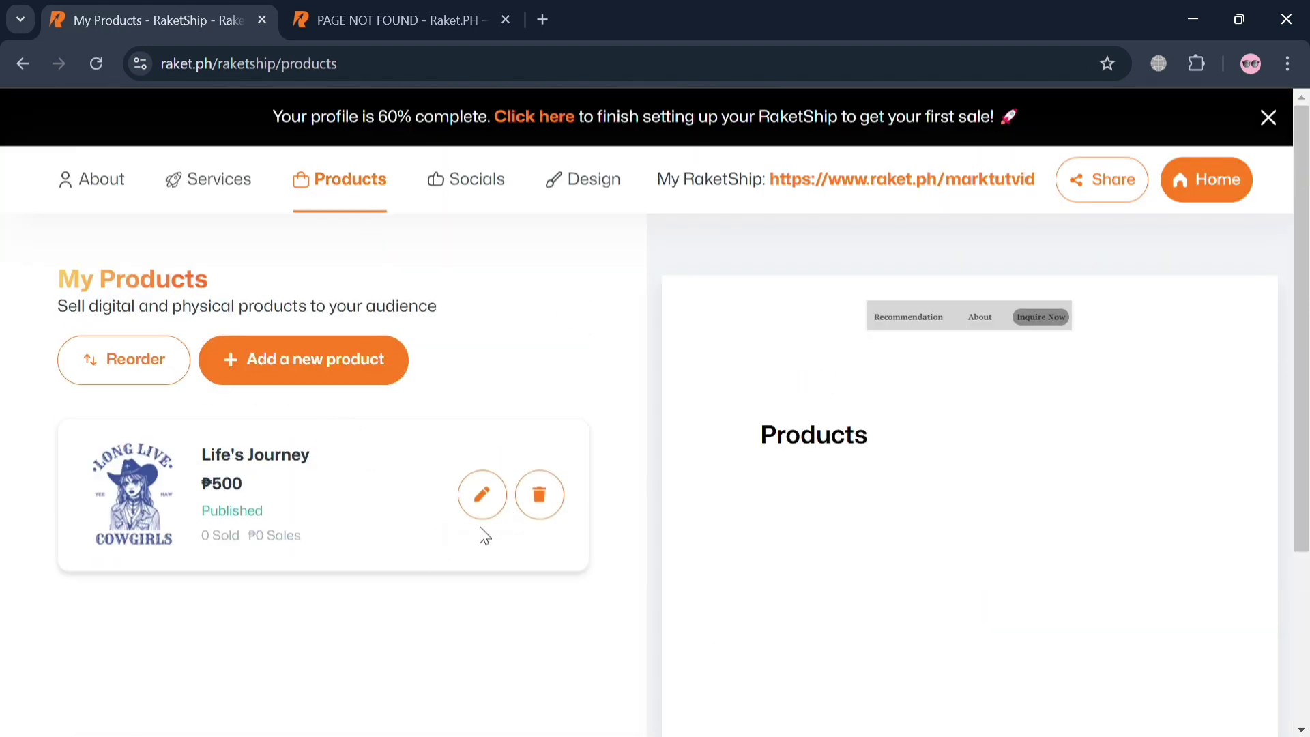
pyautogui.scroll(-1, 538, 534)
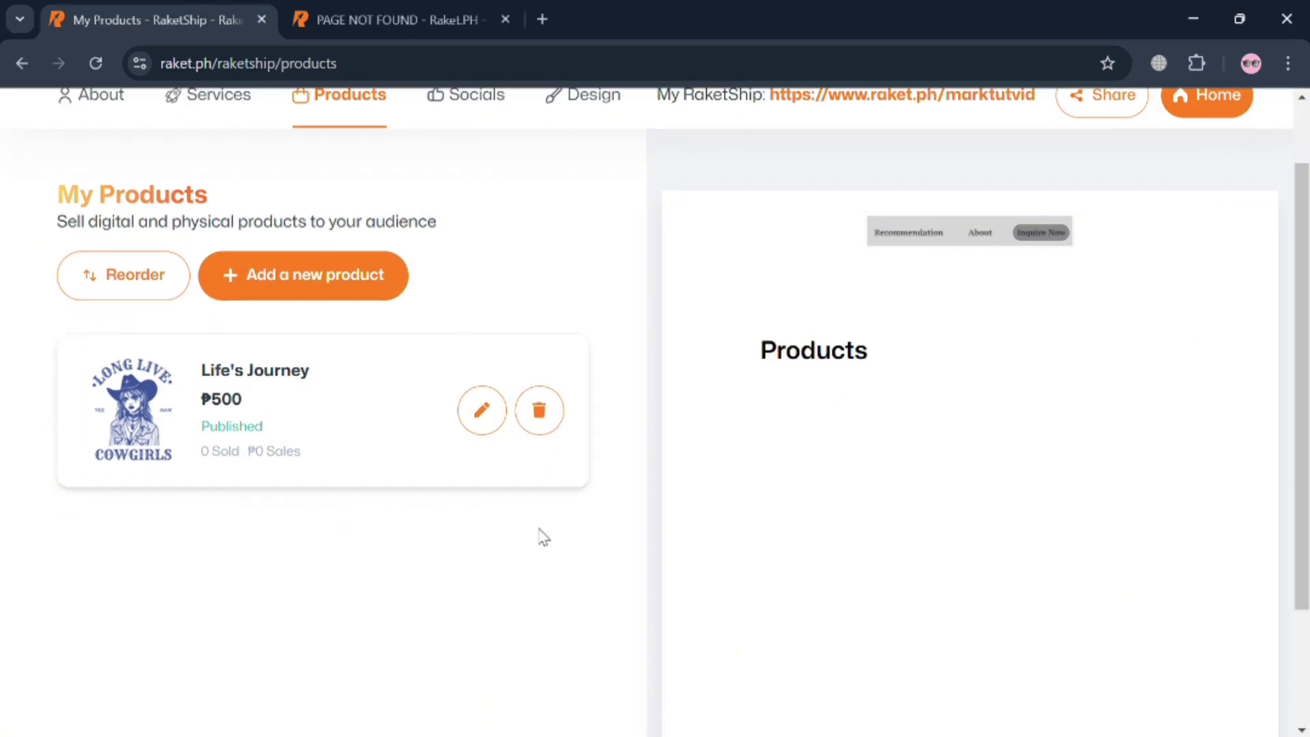
pyautogui.scroll(1, 539, 535)
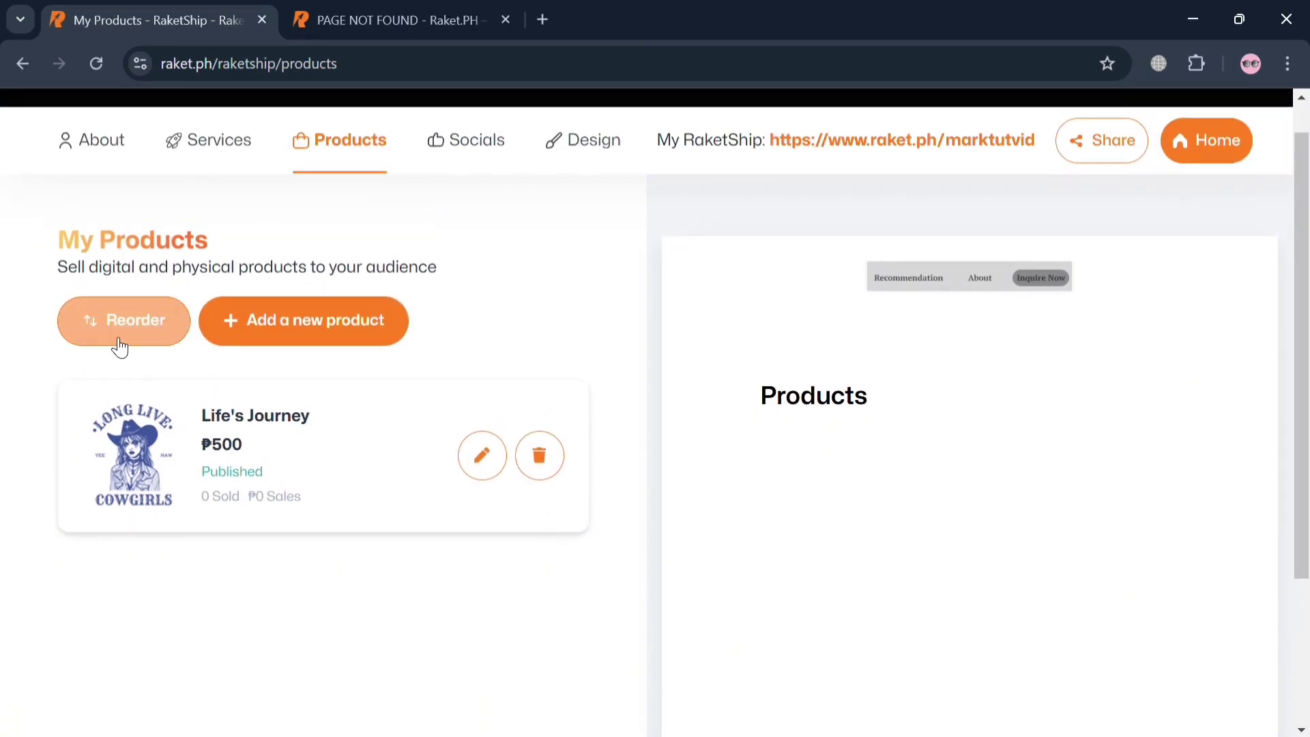
pyautogui.click(185, 325)
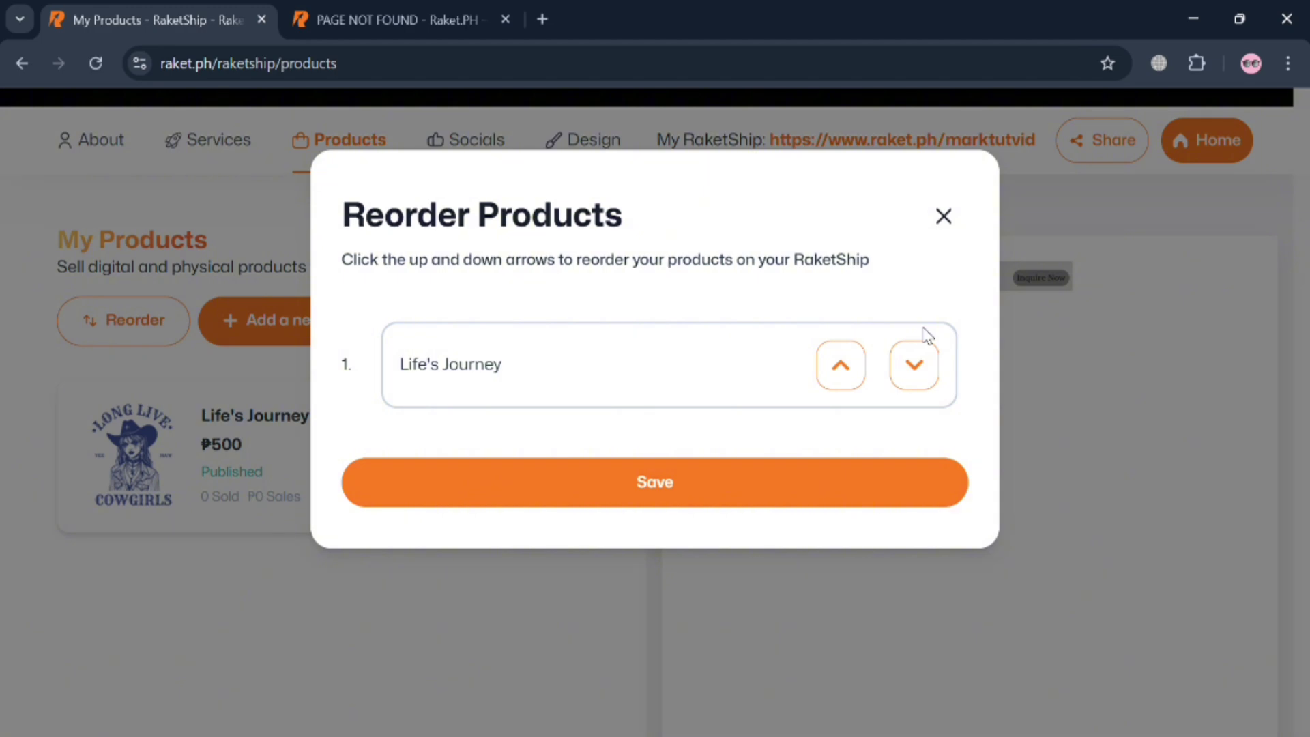
pyautogui.click(915, 369)
pyautogui.click(942, 218)
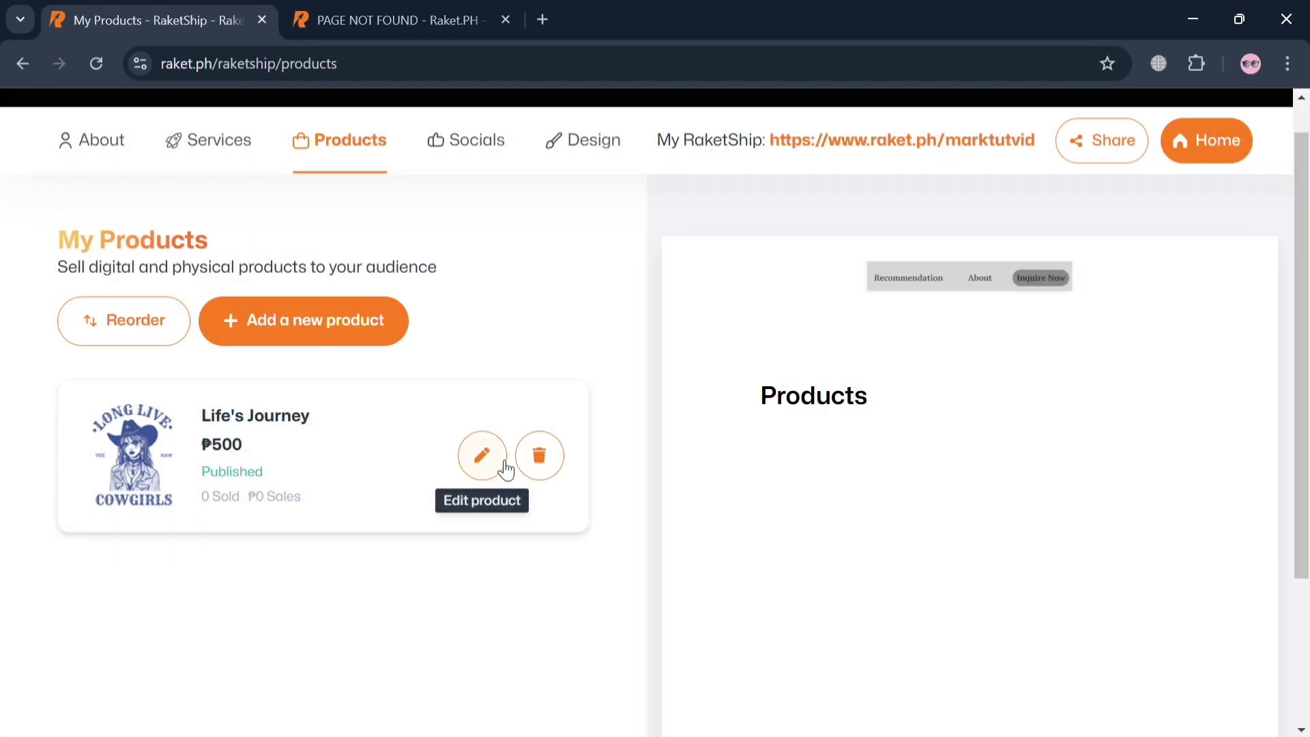
# Step: Rename the product to 'E-book: Life's Journey'
pyautogui.click(506, 469)
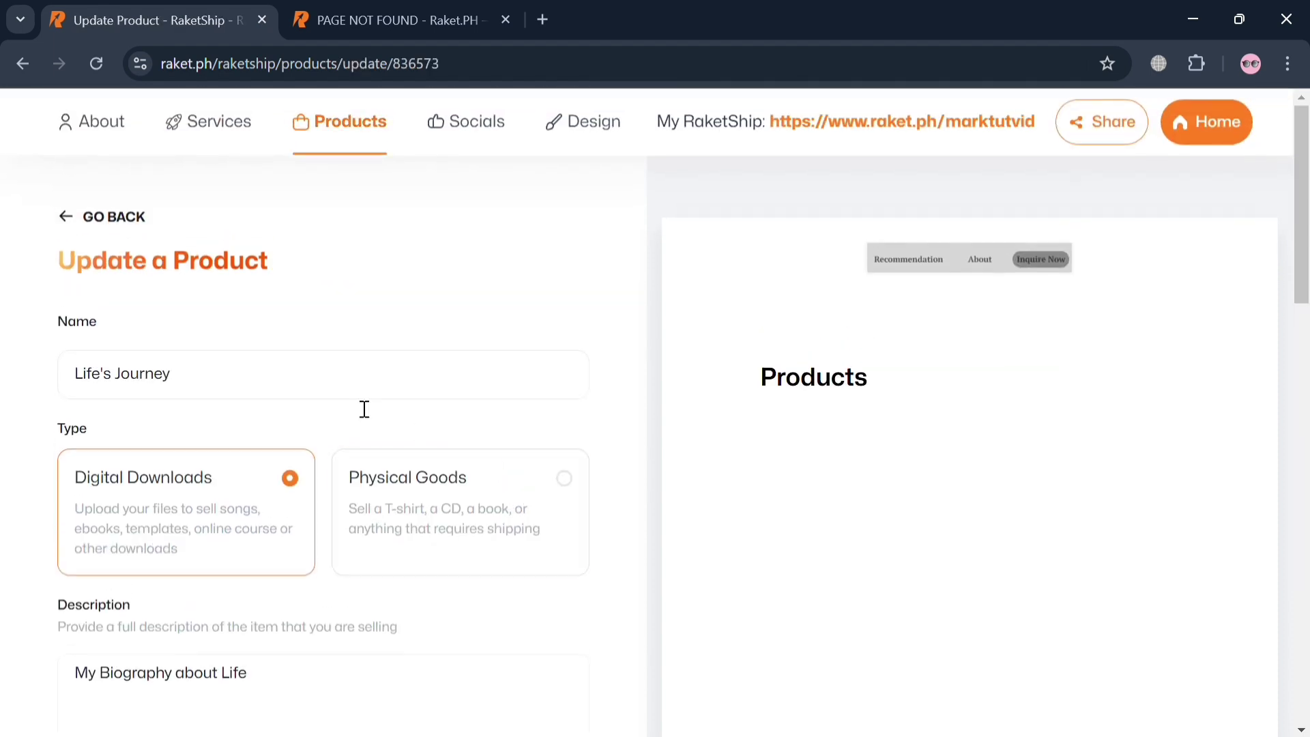
pyautogui.click(81, 384)
pyautogui.write('E')
pyautogui.write('-book')
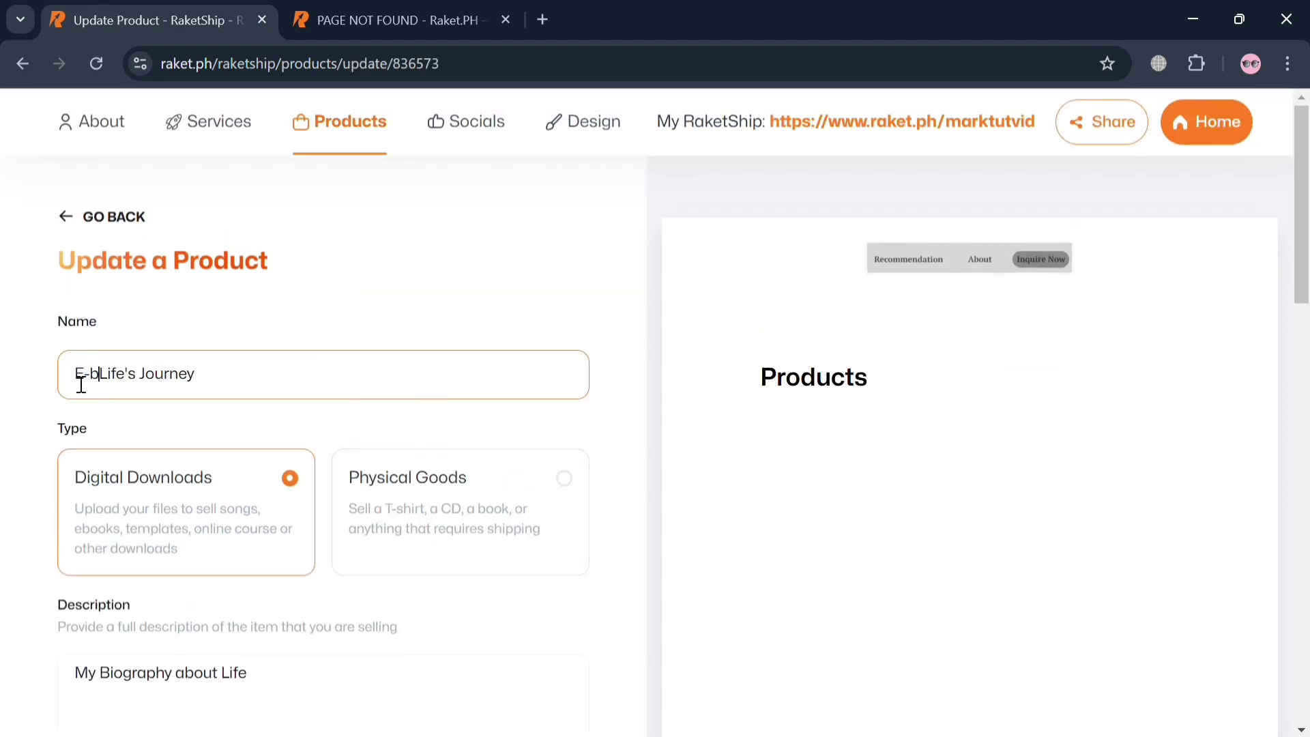
pyautogui.write(':')
pyautogui.click(710, 382)
pyautogui.scroll(-3, 318, 462)
pyautogui.scroll(-15, 315, 454)
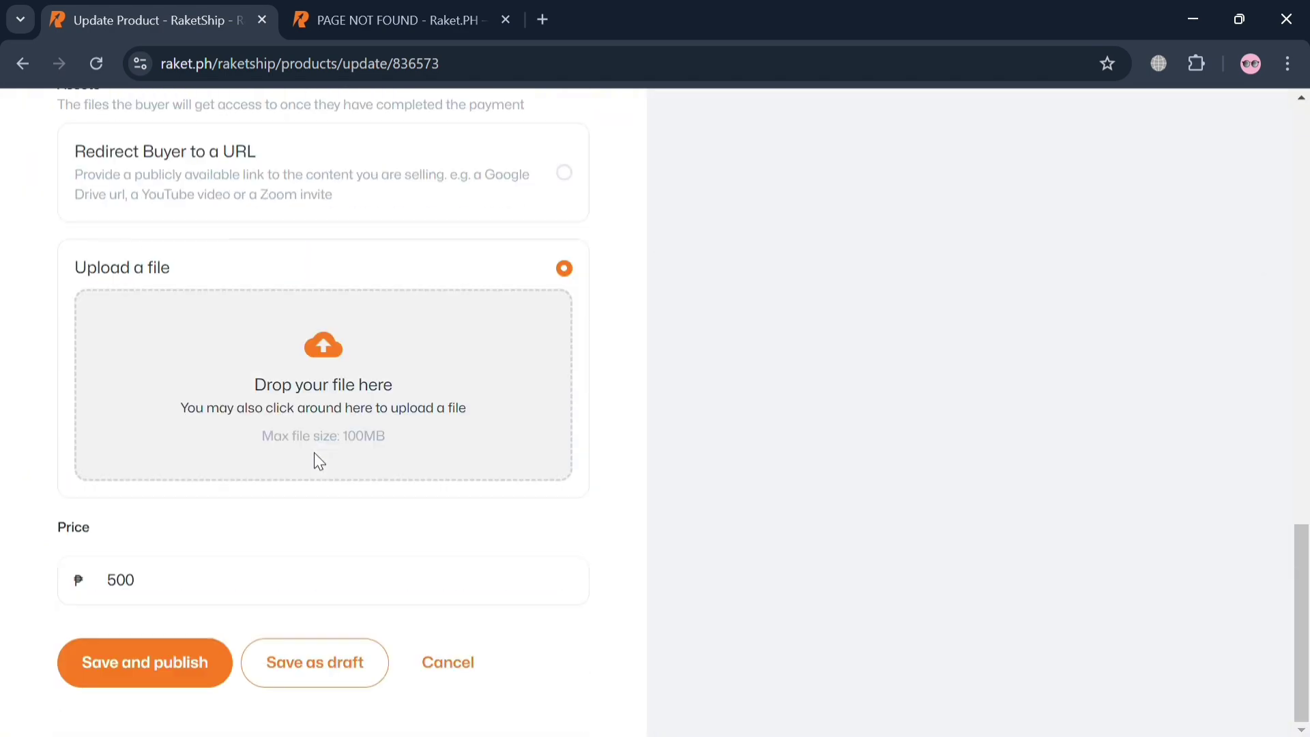
# Step: Upload Black White Typography Motivation Tshirt.png as the product file and publish it
pyautogui.click(132, 680)
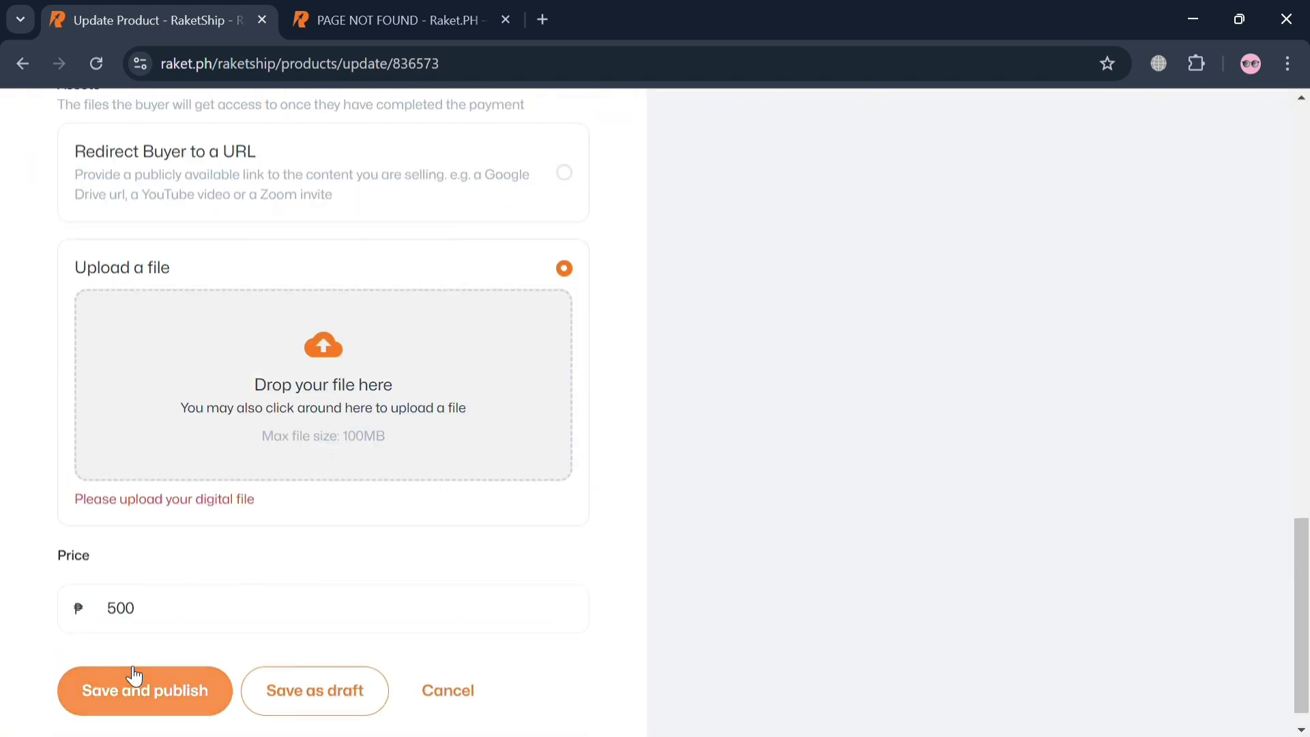
pyautogui.click(281, 449)
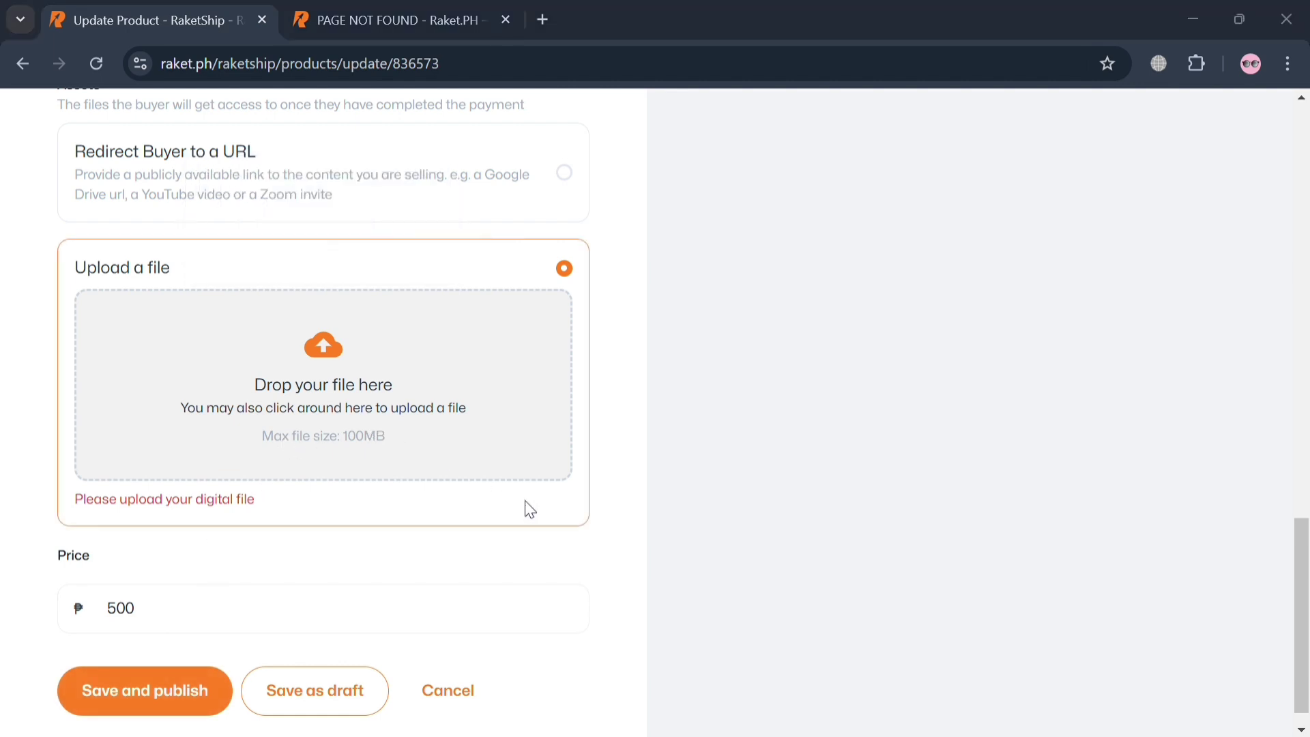
pyautogui.press('Return')
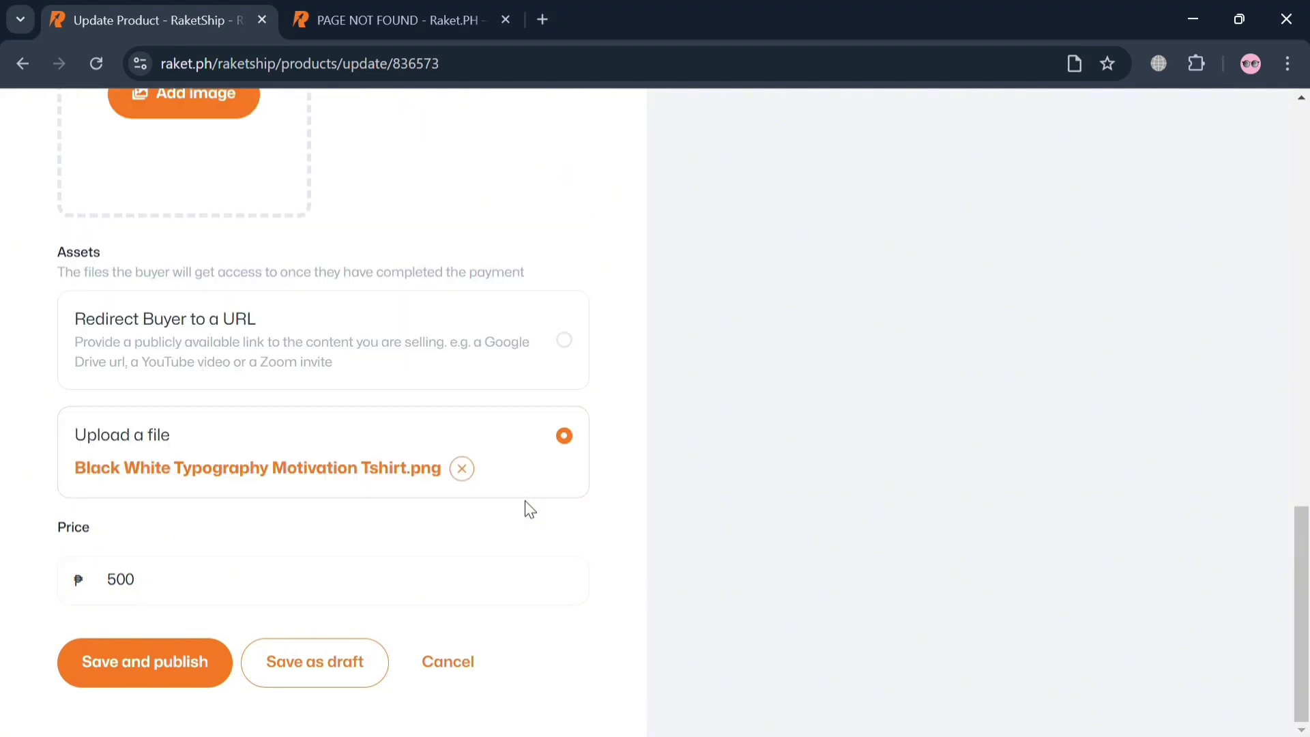
pyautogui.click(187, 673)
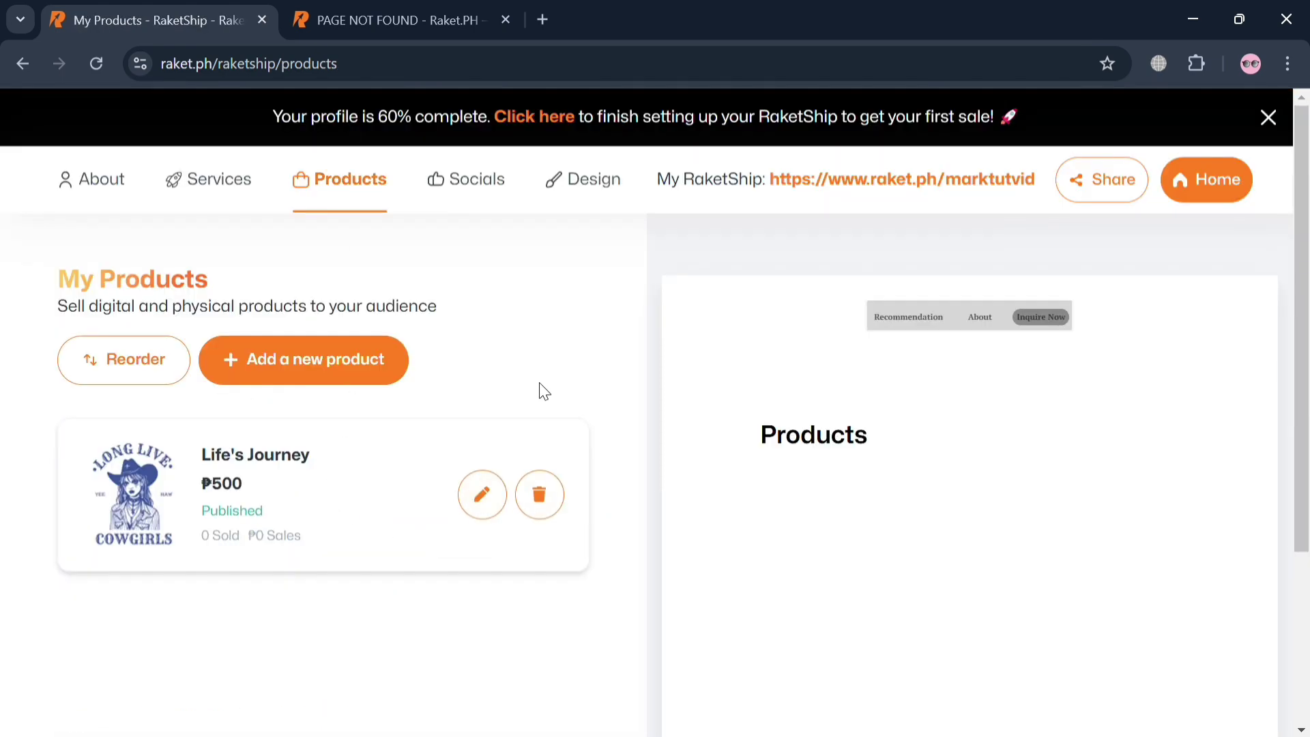
# Step: Look through the Design, About and Products tabs, then start adding a new product
pyautogui.scroll(-3, 918, 419)
pyautogui.scroll(3, 918, 418)
pyautogui.click(603, 196)
pyautogui.click(120, 124)
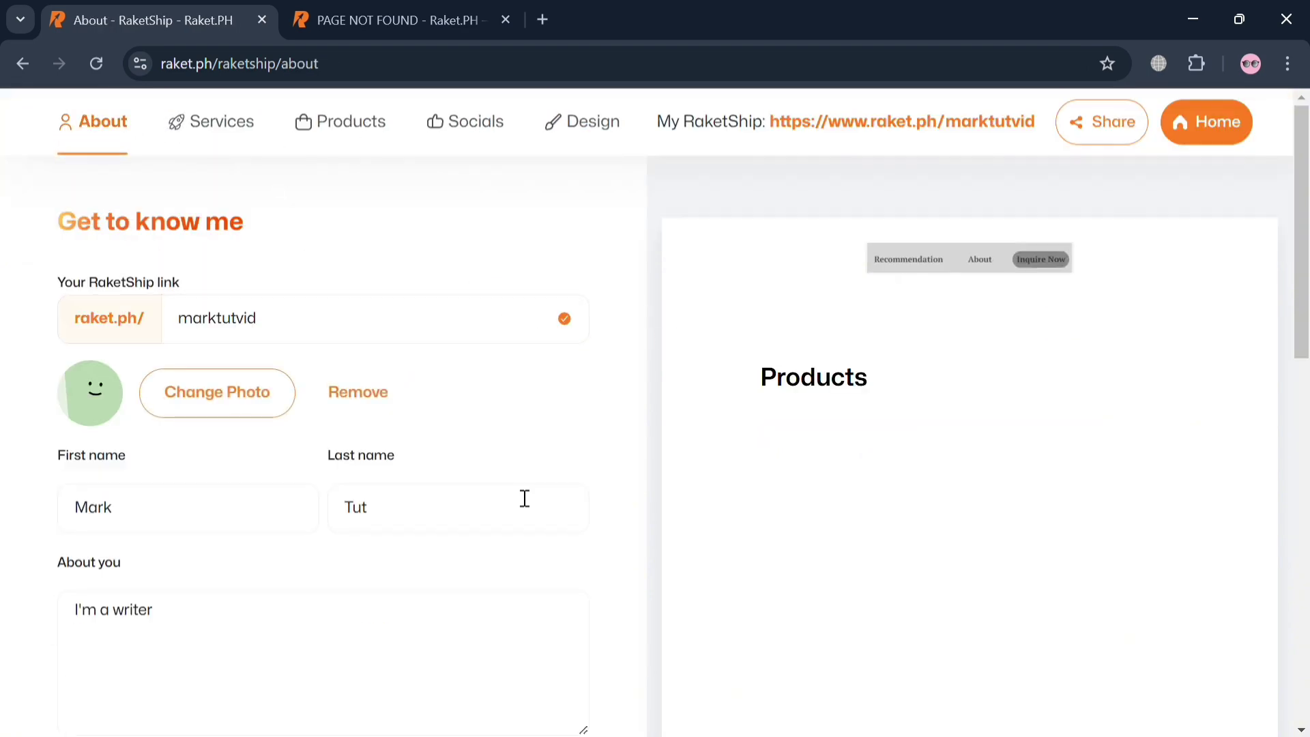
pyautogui.click(359, 123)
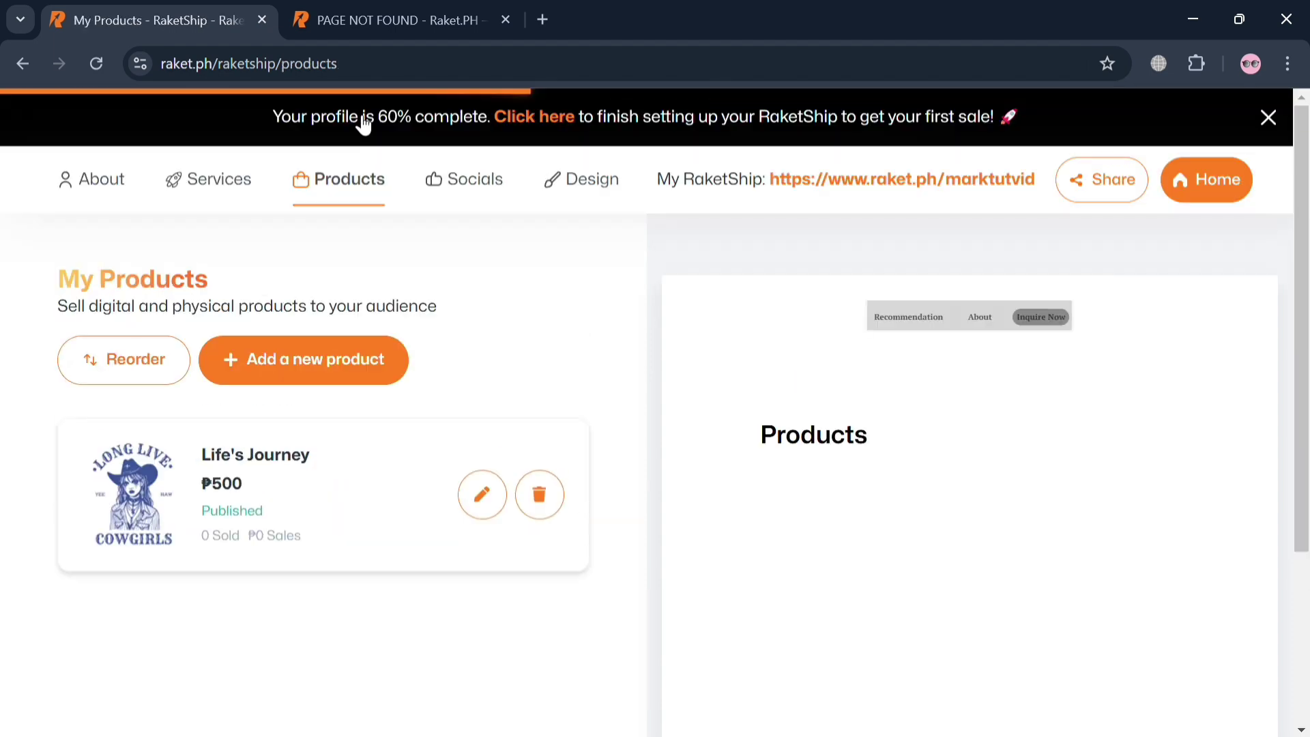
pyautogui.click(355, 367)
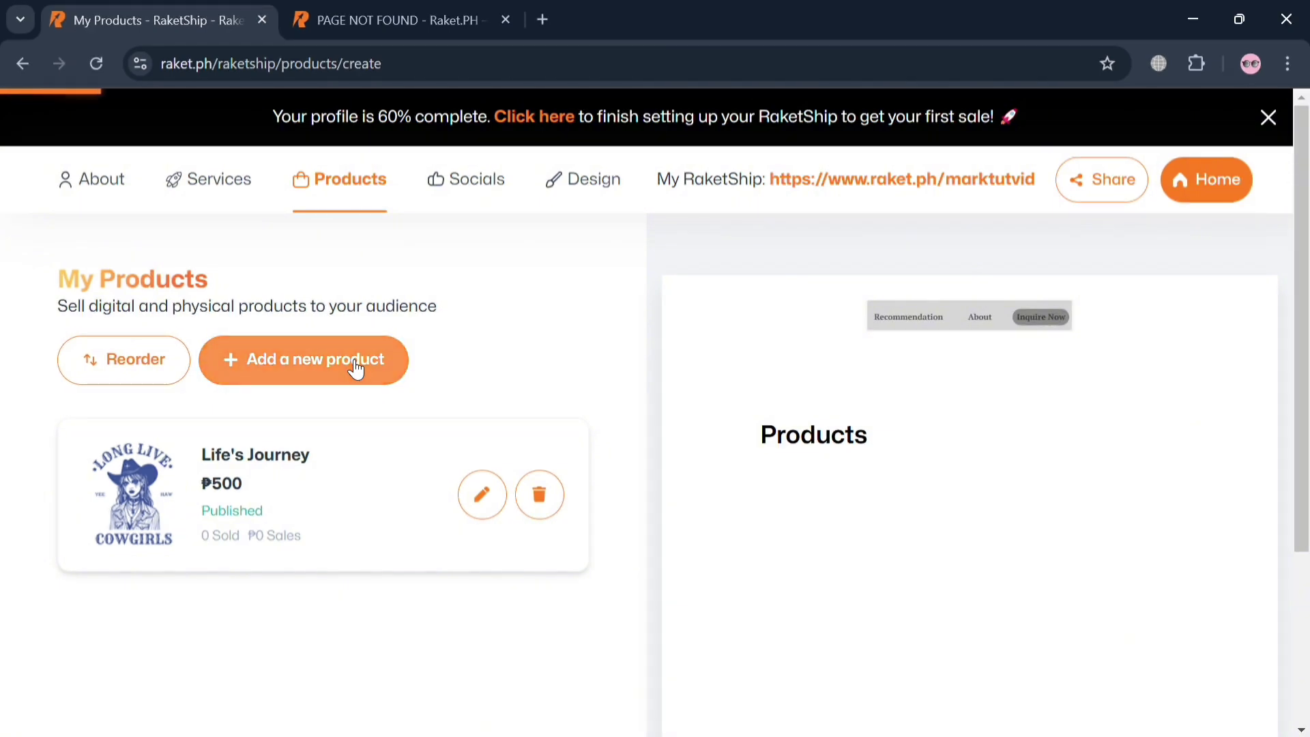